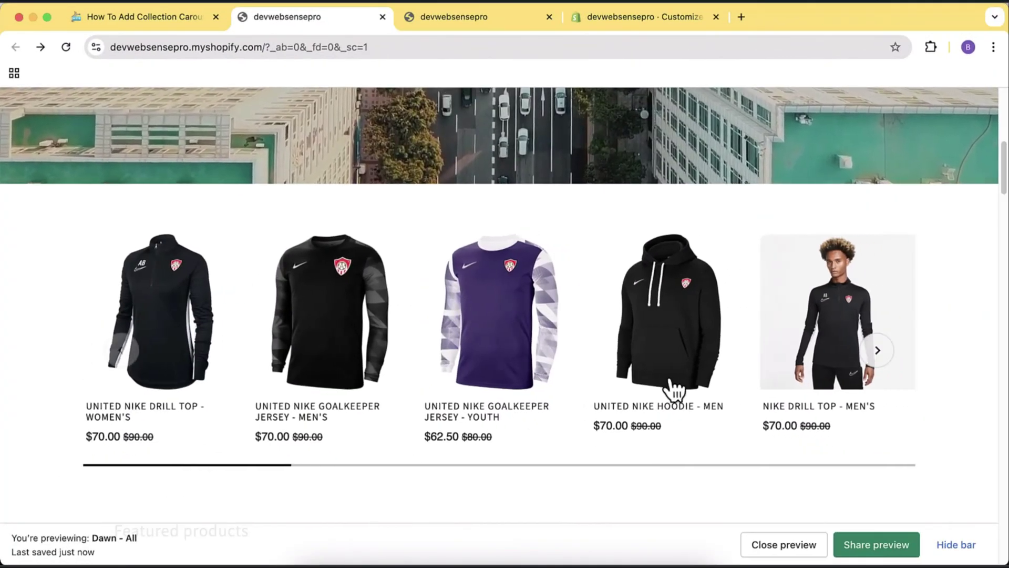
# - Browse the product carousel under the banner of the desktop storefront preview, advancing through its products and going back
pyautogui.click(881, 351)
pyautogui.click(880, 351)
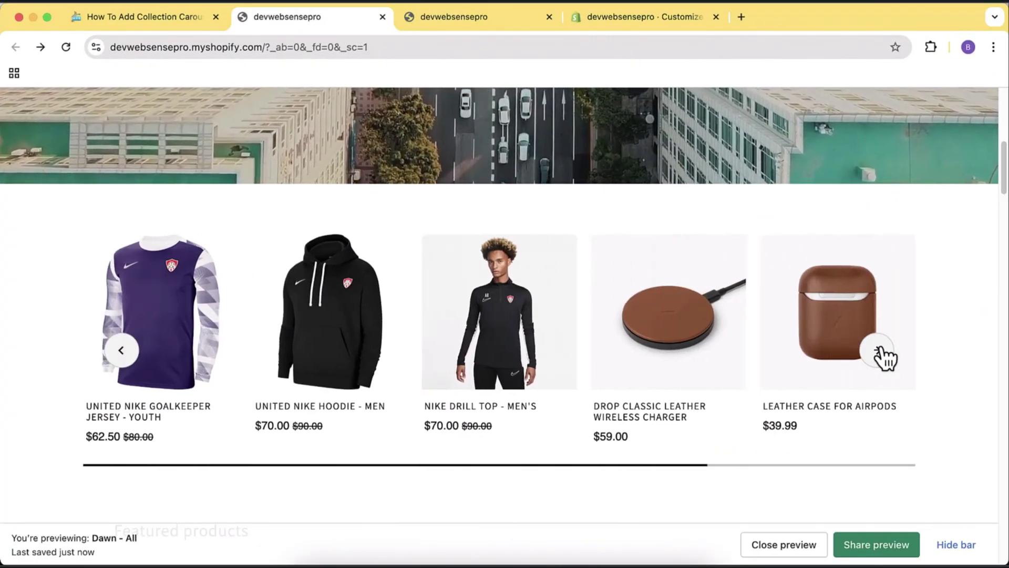
pyautogui.click(881, 351)
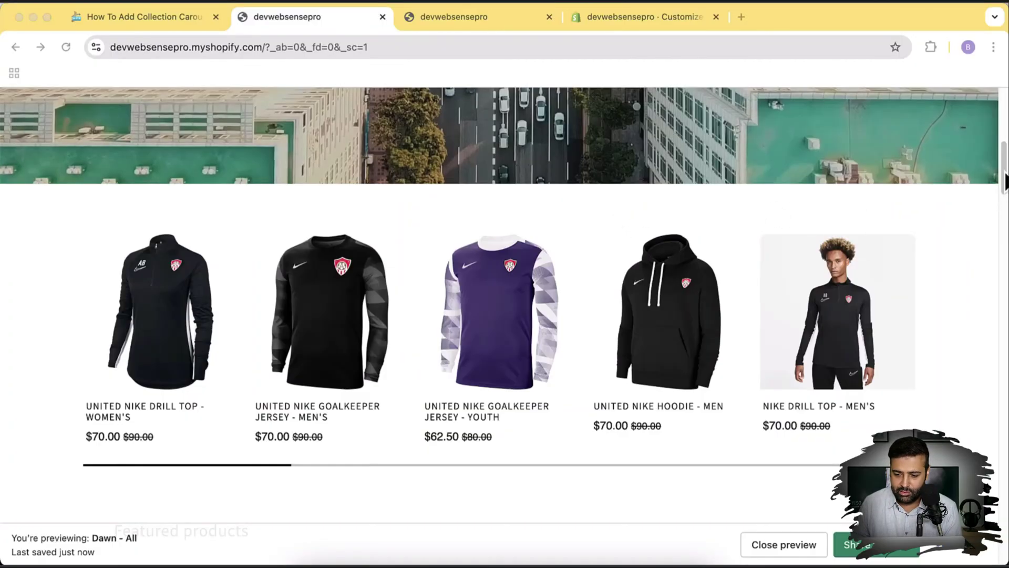
pyautogui.click(1004, 164)
pyautogui.click(932, 279)
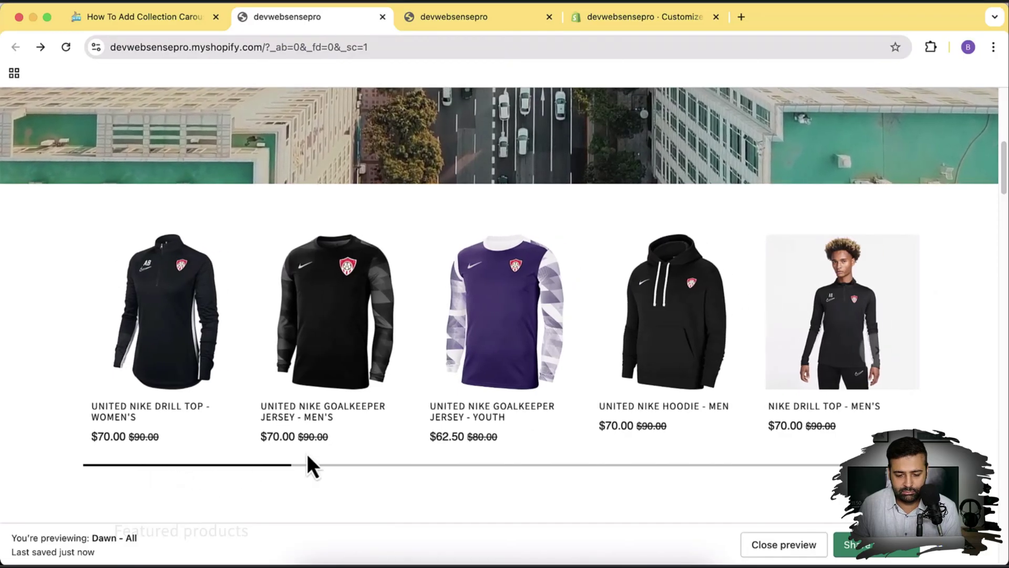
pyautogui.click(878, 355)
pyautogui.click(878, 355)
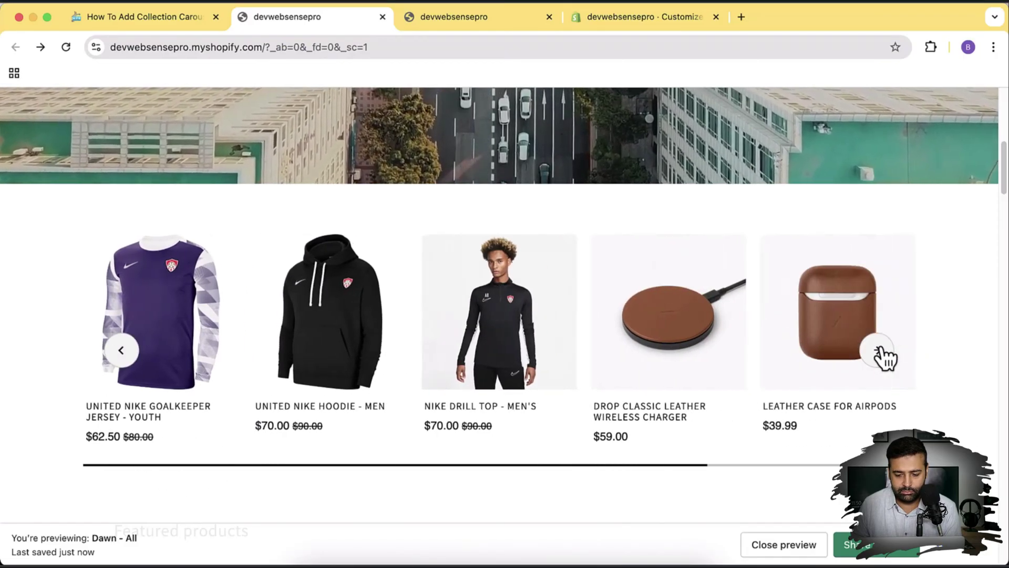
pyautogui.click(878, 356)
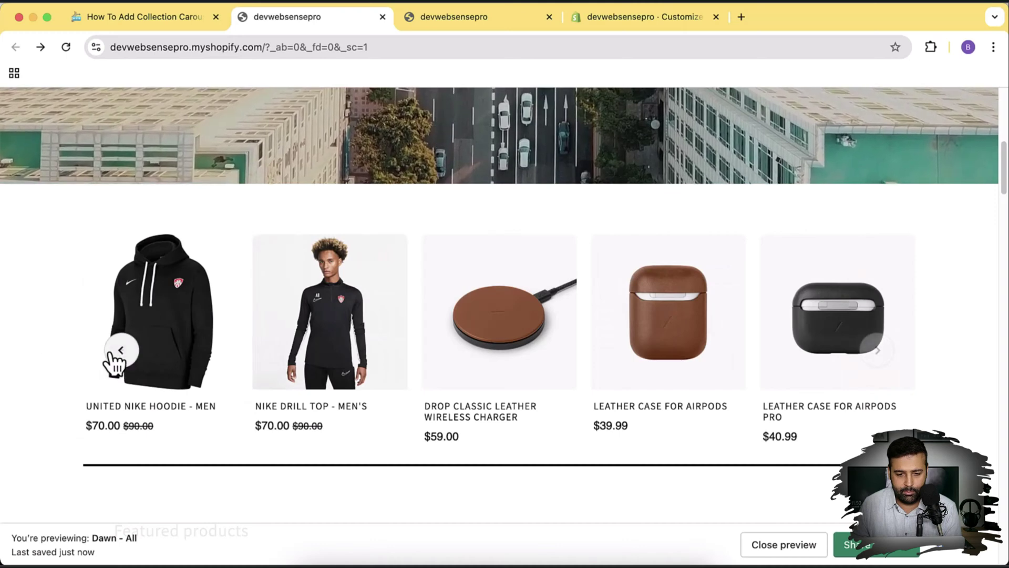
pyautogui.click(119, 358)
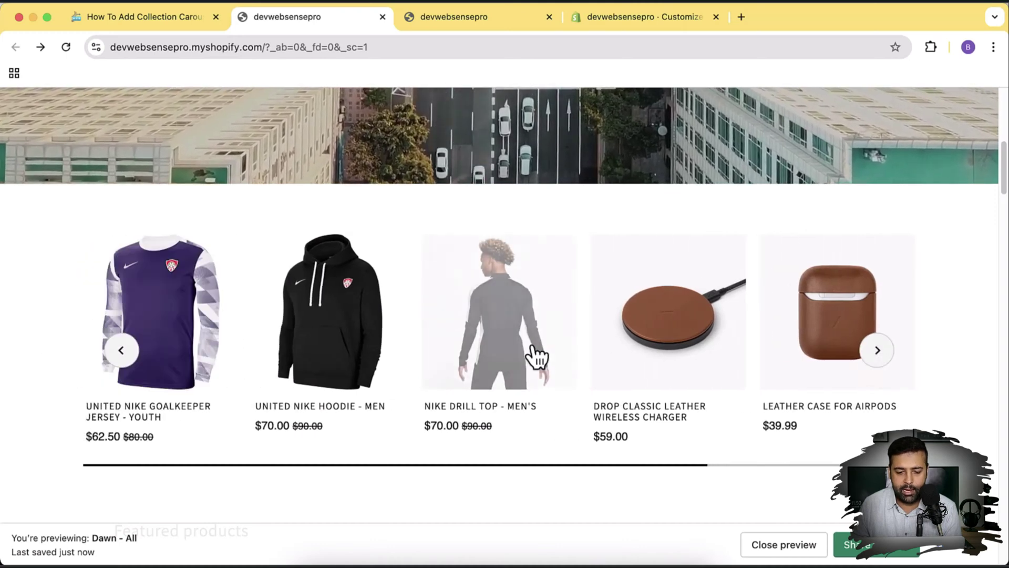
# - Switch to the iPhone 14 Pro Max storefront preview and page the product carousel forward and back
pyautogui.click(478, 20)
pyautogui.scroll(-5, 417, 286)
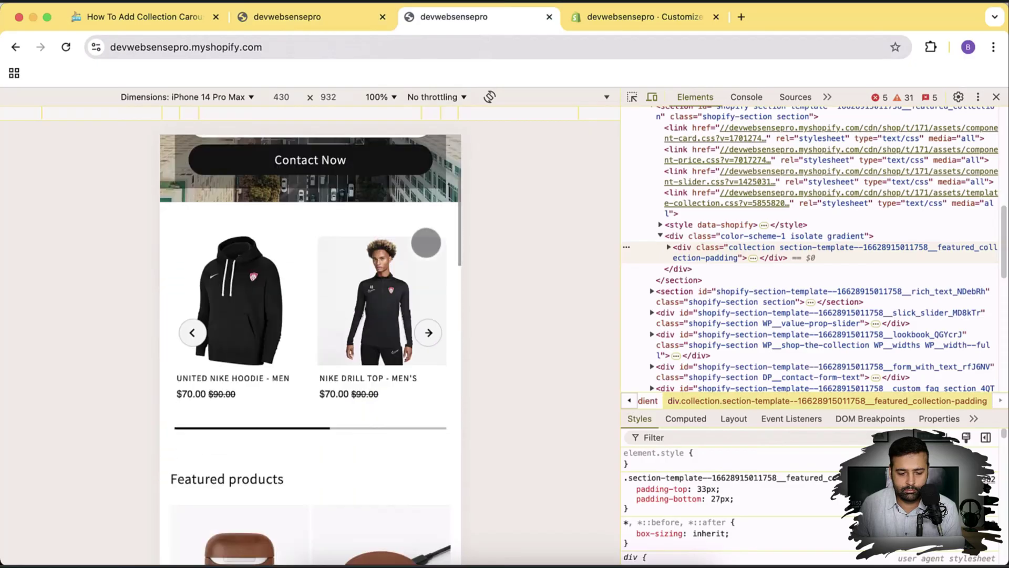
pyautogui.click(429, 325)
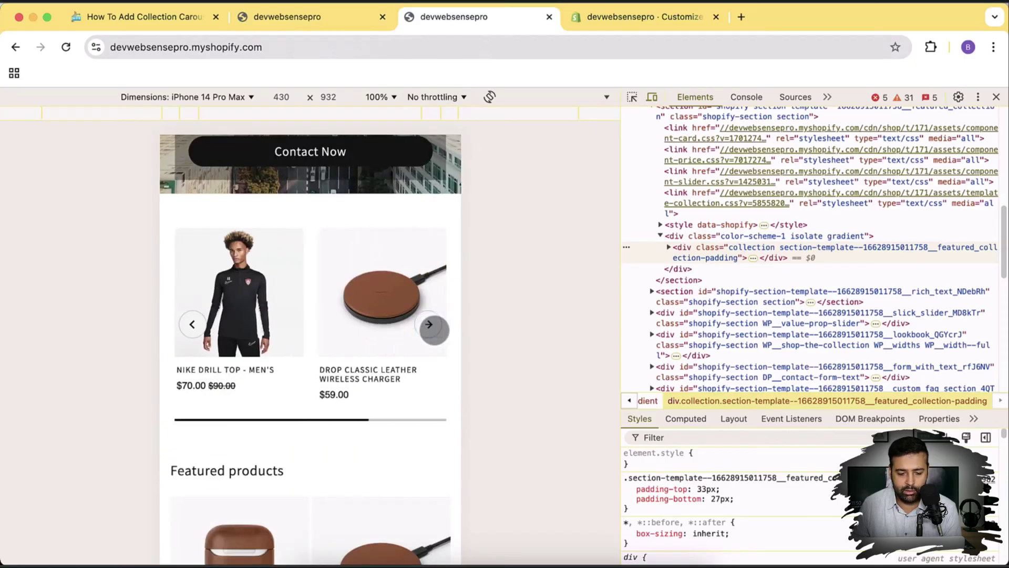
pyautogui.click(432, 328)
pyautogui.click(433, 329)
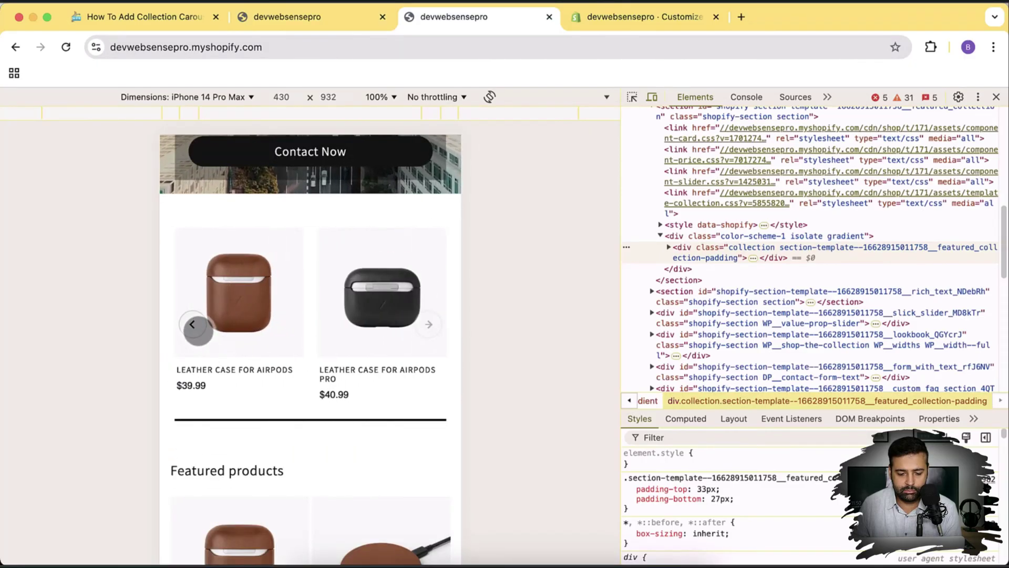
pyautogui.click(195, 325)
pyautogui.click(195, 326)
pyautogui.click(196, 327)
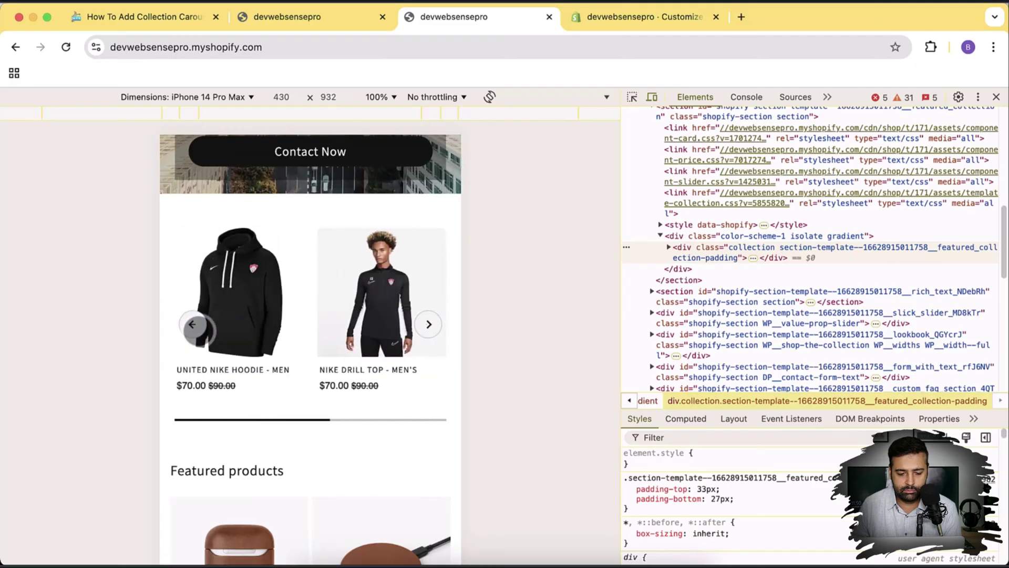
pyautogui.click(194, 326)
pyautogui.click(194, 326)
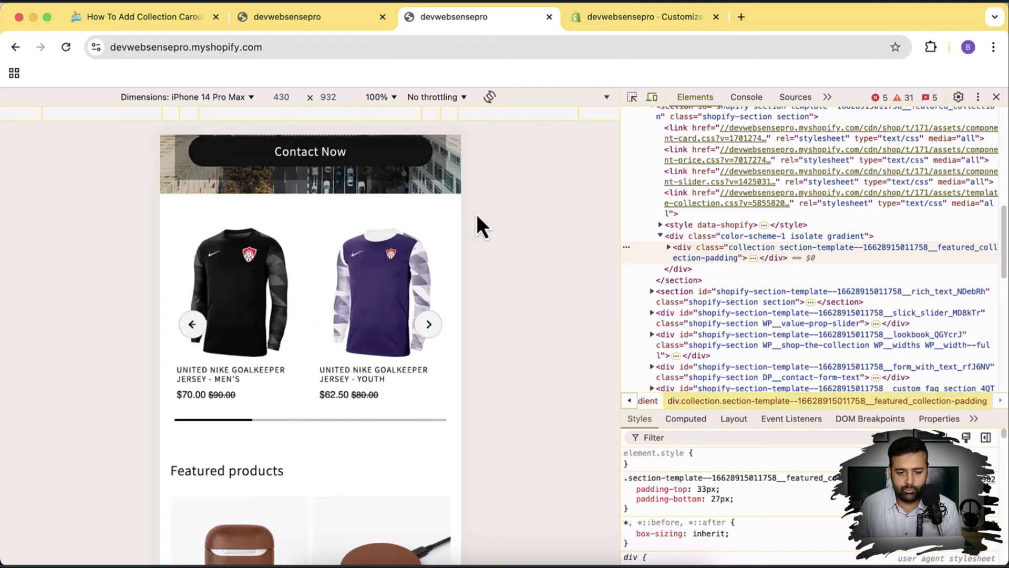
# - Return to the desktop storefront preview and examine the Featured products grid below the carousel
pyautogui.click(361, 25)
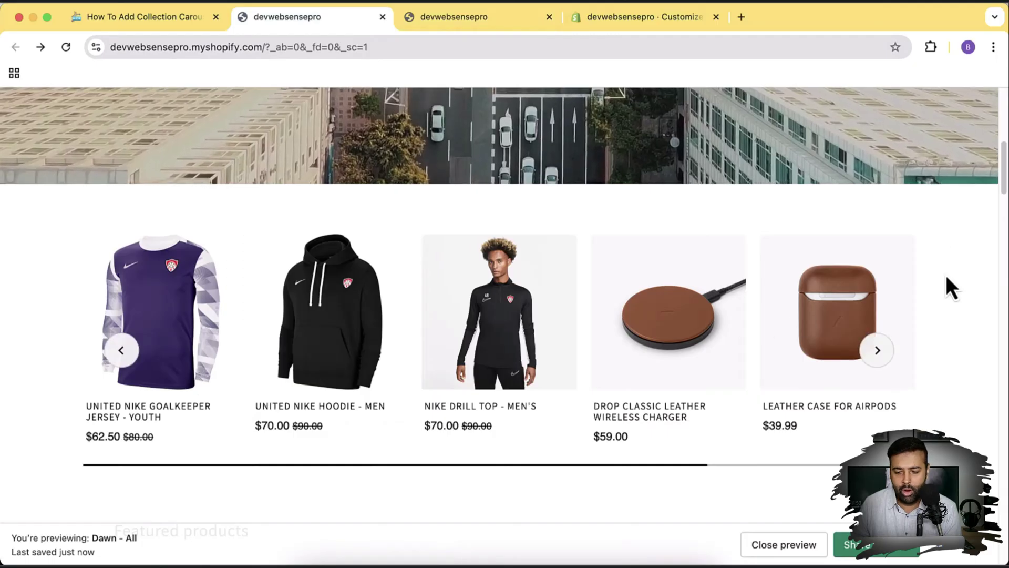
pyautogui.scroll(-3, 973, 141)
pyautogui.scroll(-5, 973, 141)
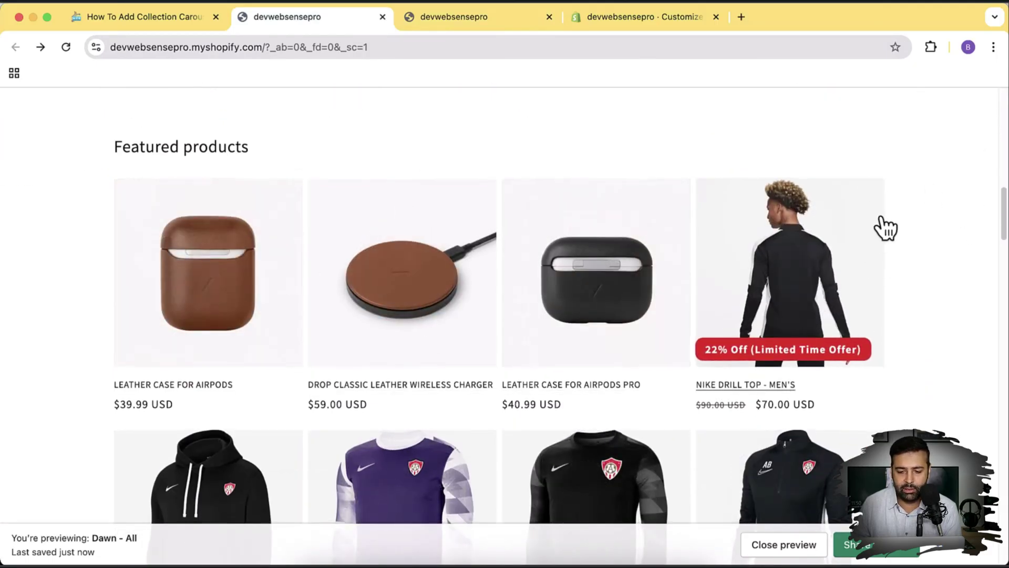
pyautogui.scroll(-4, 949, 270)
pyautogui.scroll(-2, 944, 265)
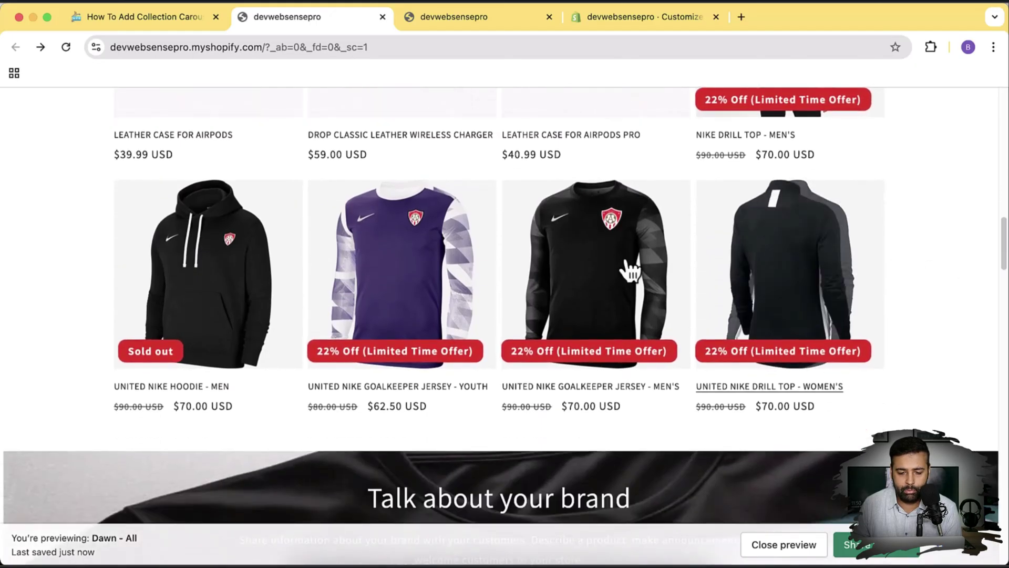
pyautogui.scroll(5, 241, 266)
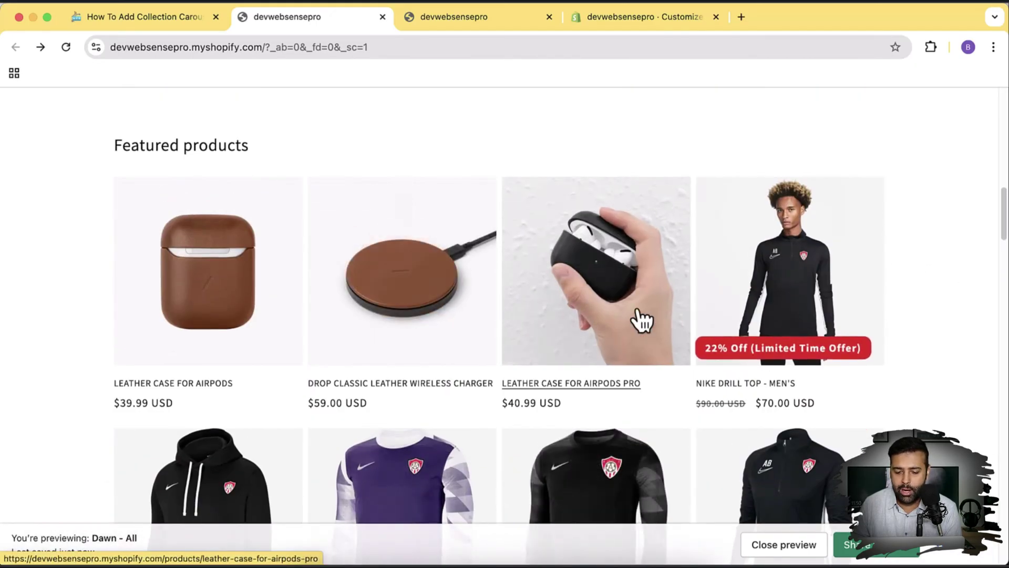
pyautogui.scroll(-2, 841, 257)
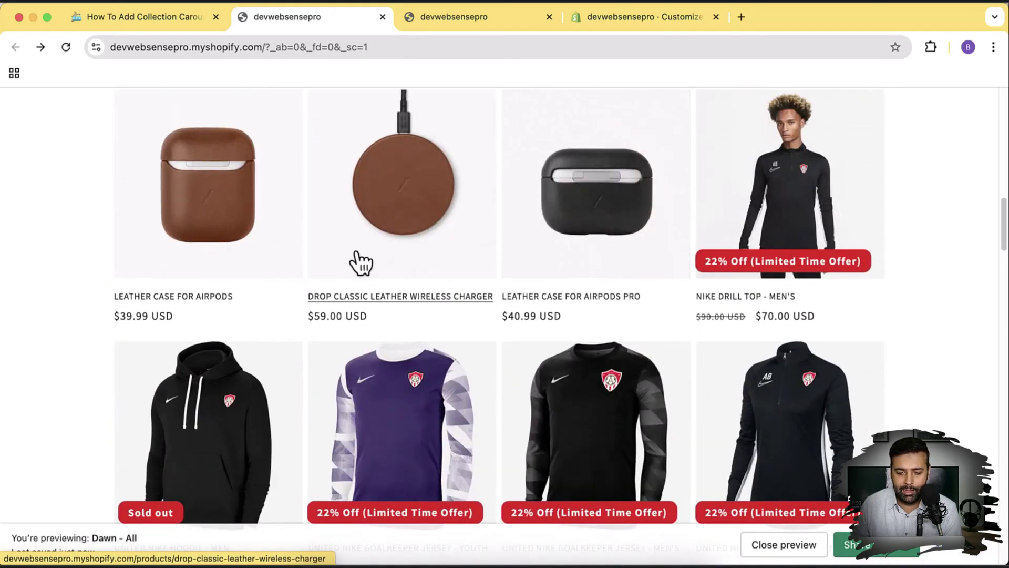
pyautogui.scroll(3, 444, 331)
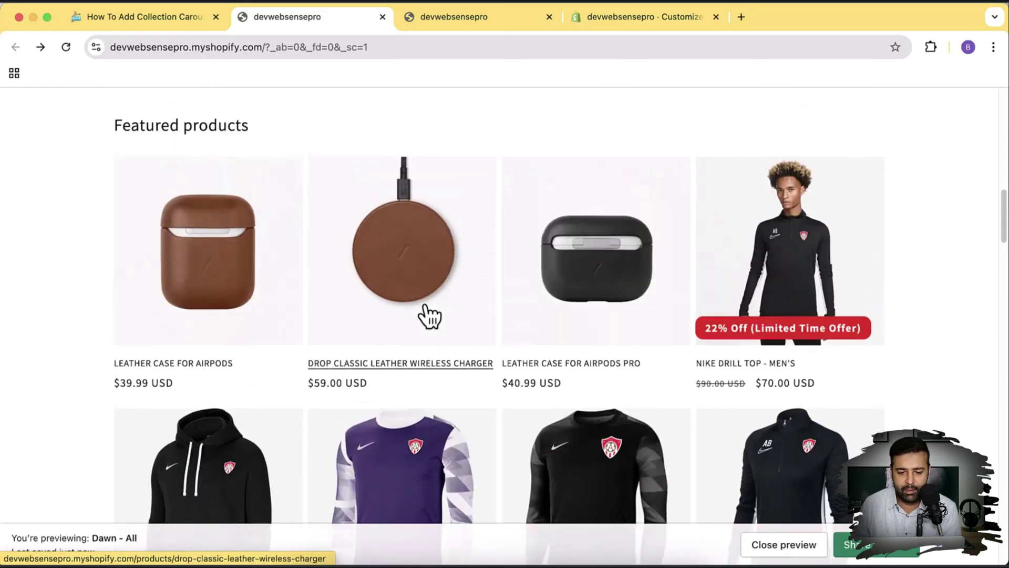
# - Examine the Featured products grid in the iPhone 14 Pro Max preview and swipe through the product carousel above it
pyautogui.click(461, 24)
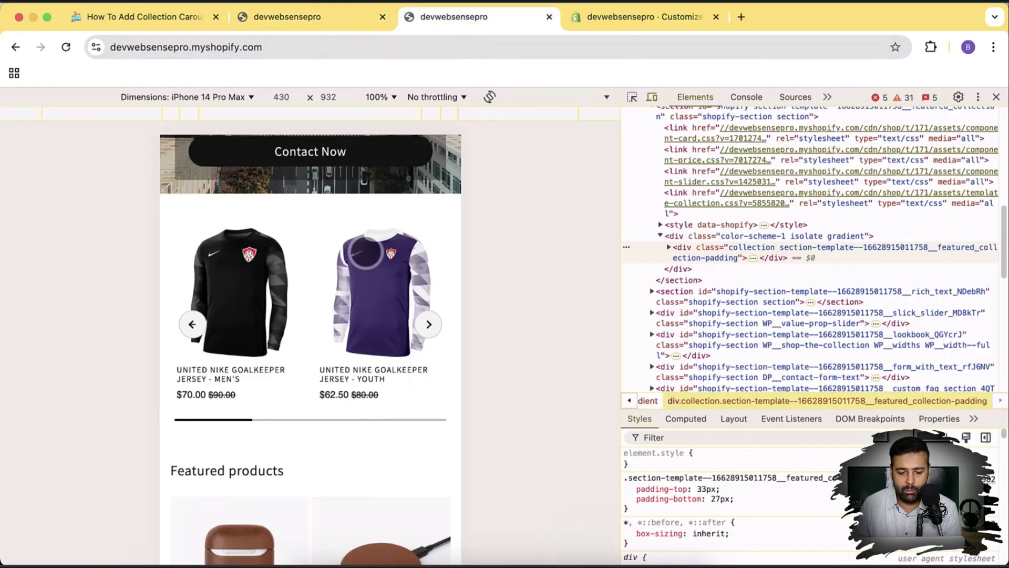
pyautogui.scroll(-6, 387, 229)
pyautogui.scroll(-4, 386, 230)
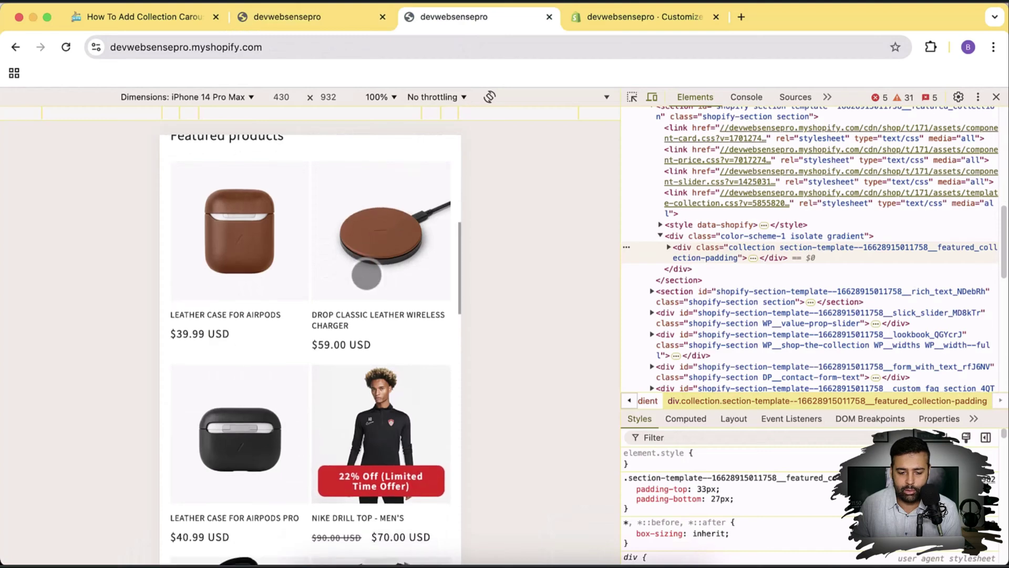
pyautogui.scroll(5, 364, 297)
pyautogui.scroll(8, 364, 297)
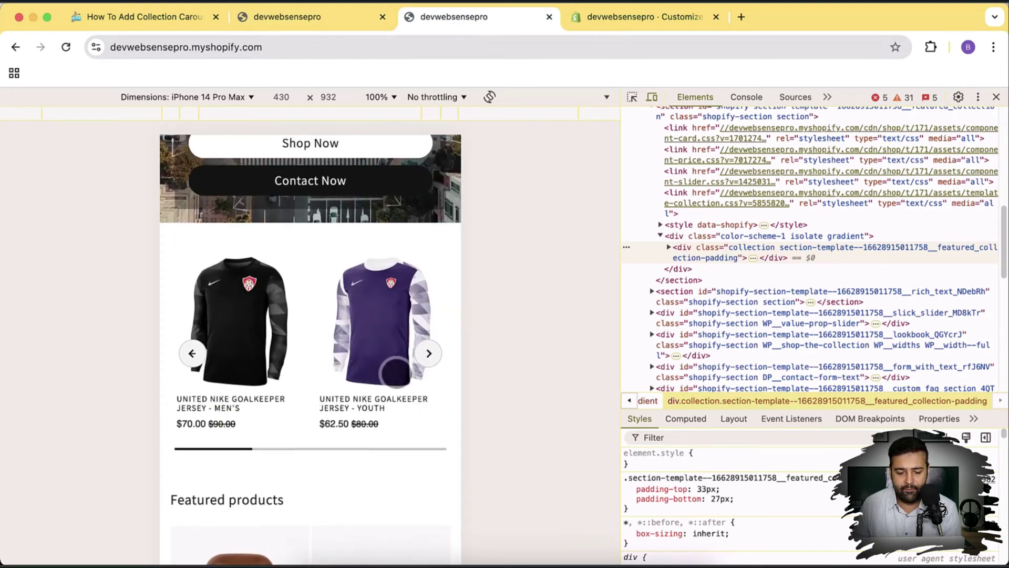
pyautogui.click(200, 363)
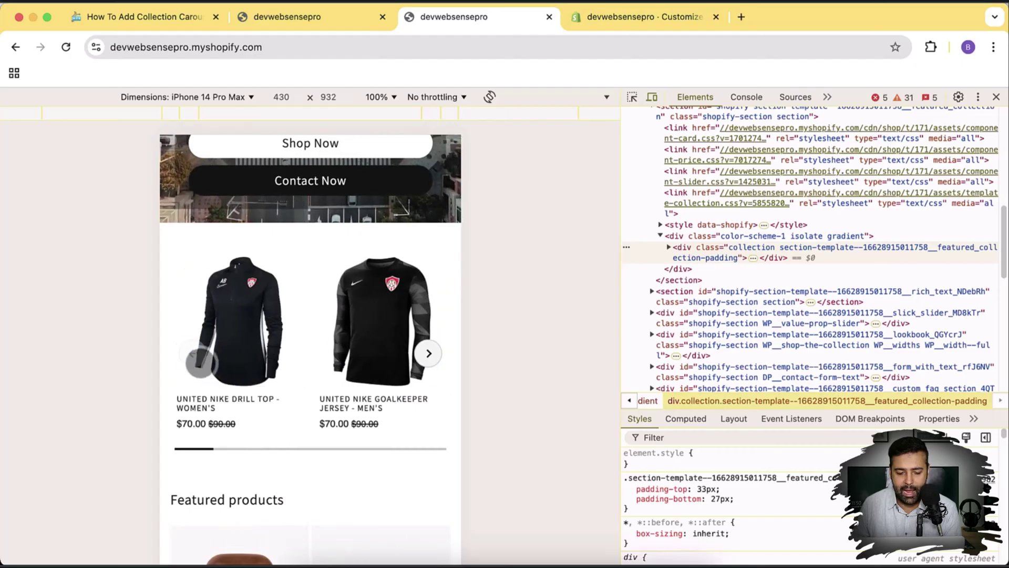
pyautogui.moveTo(406, 373); pyautogui.dragTo(352, 375)
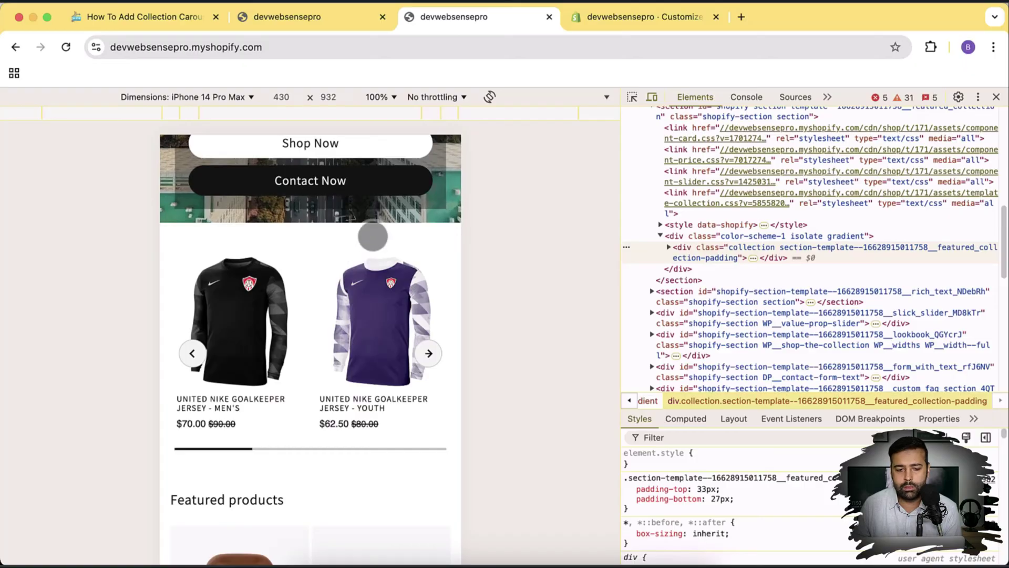
# - Back in the desktop storefront preview, expand the Our Collections navigation menu to view its entries and close it
pyautogui.click(331, 30)
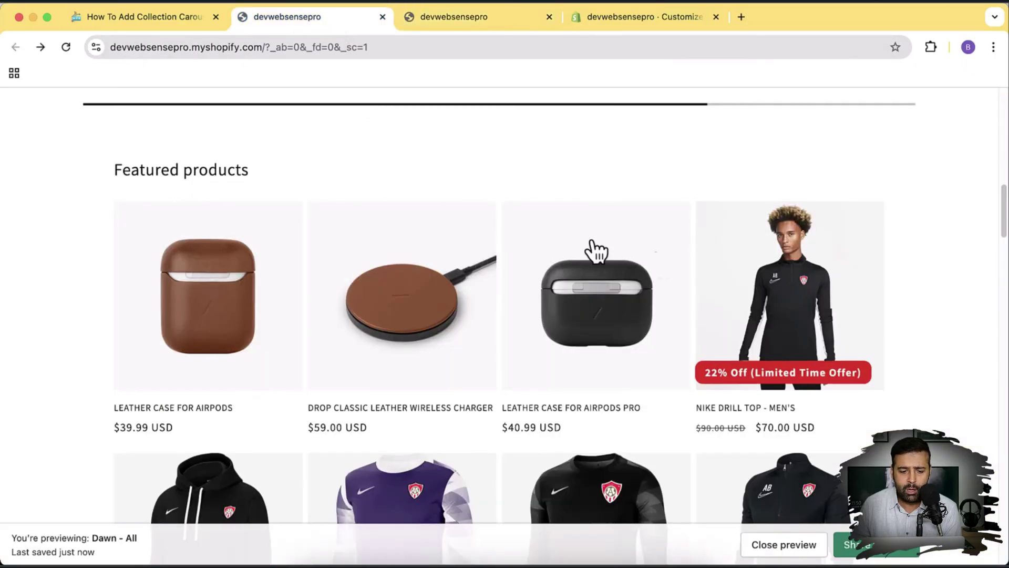
pyautogui.scroll(10, 592, 248)
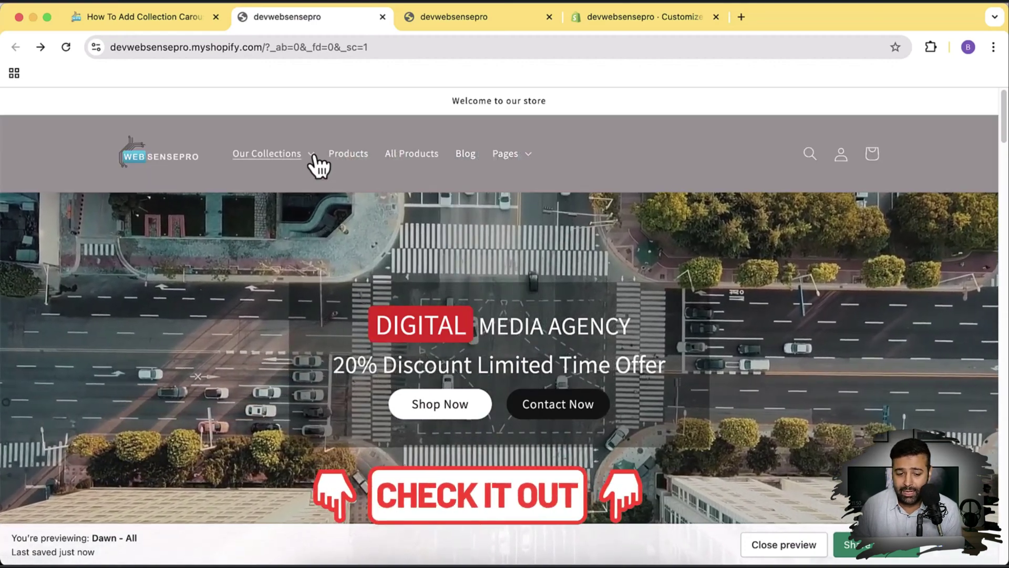
pyautogui.click(314, 159)
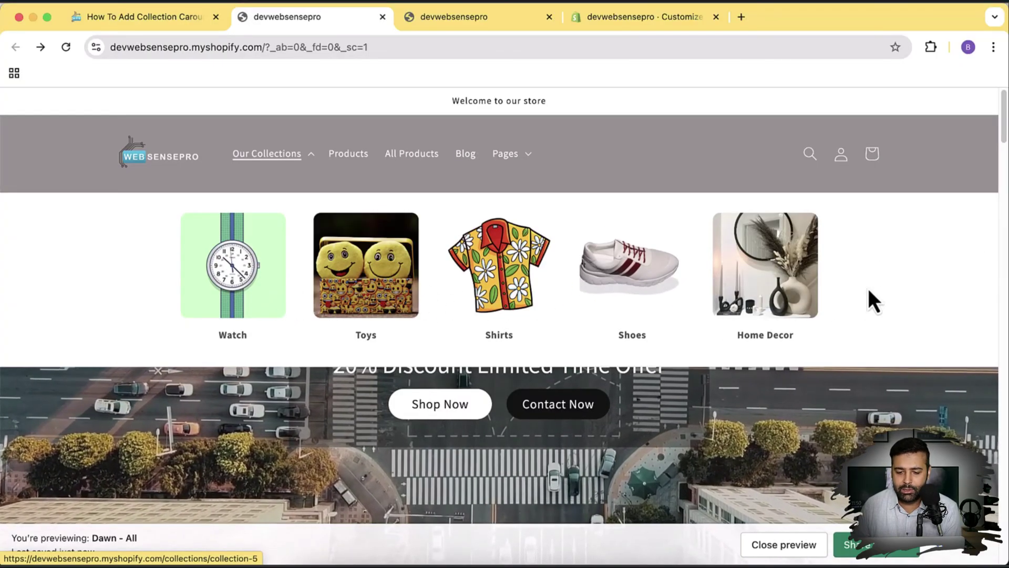
pyautogui.click(932, 186)
# - Look over the home page sections down to the Request A Quote Form and return to the product carousel
pyautogui.scroll(-15, 925, 200)
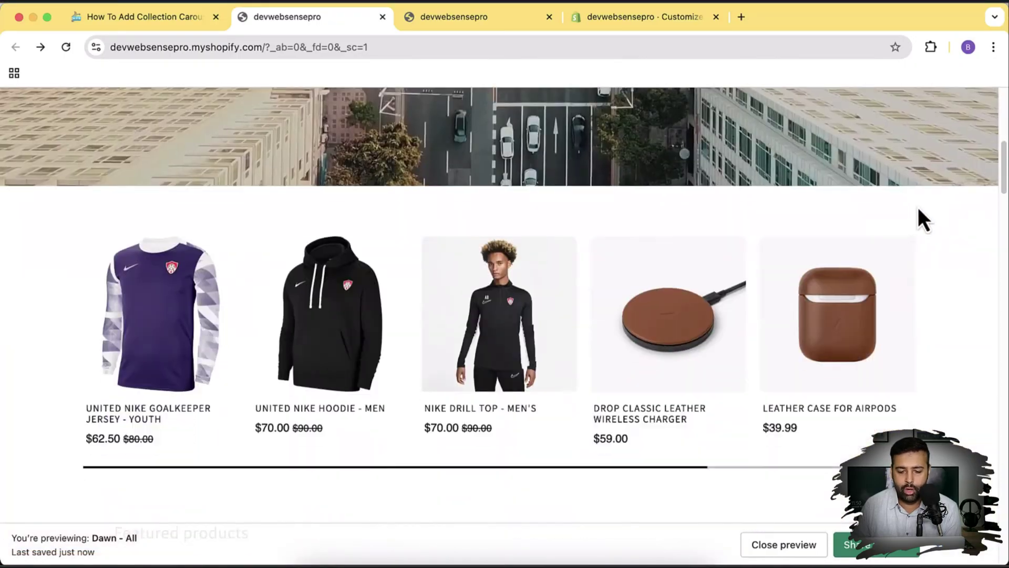
pyautogui.scroll(-17, 924, 197)
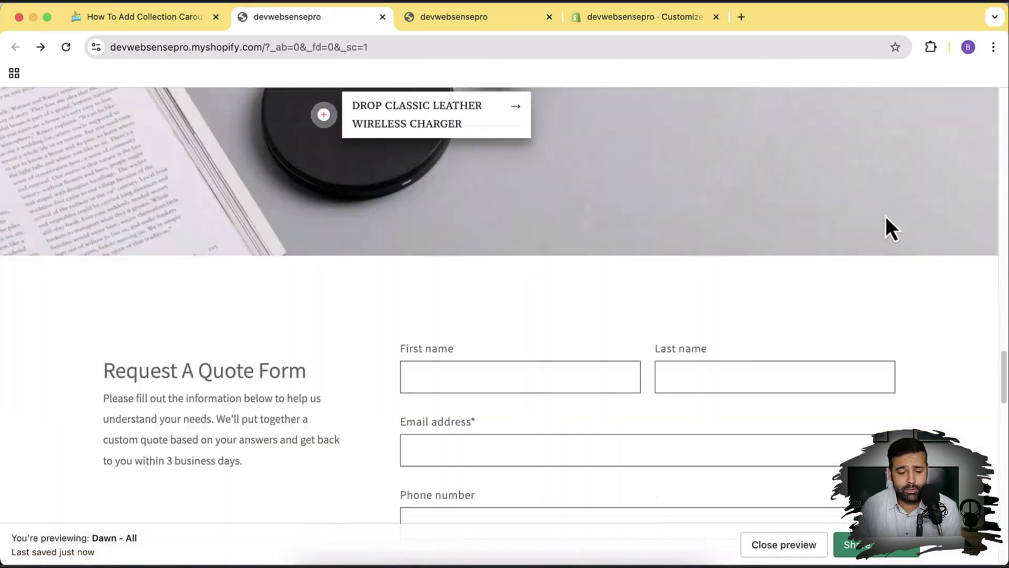
pyautogui.scroll(17, 818, 260)
pyautogui.scroll(20, 814, 250)
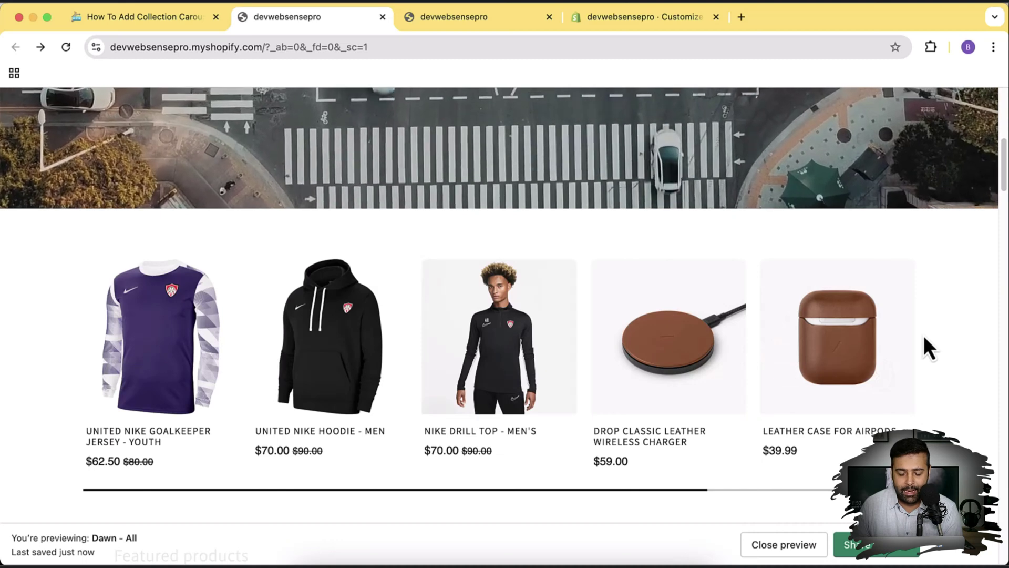
pyautogui.scroll(-1, 923, 336)
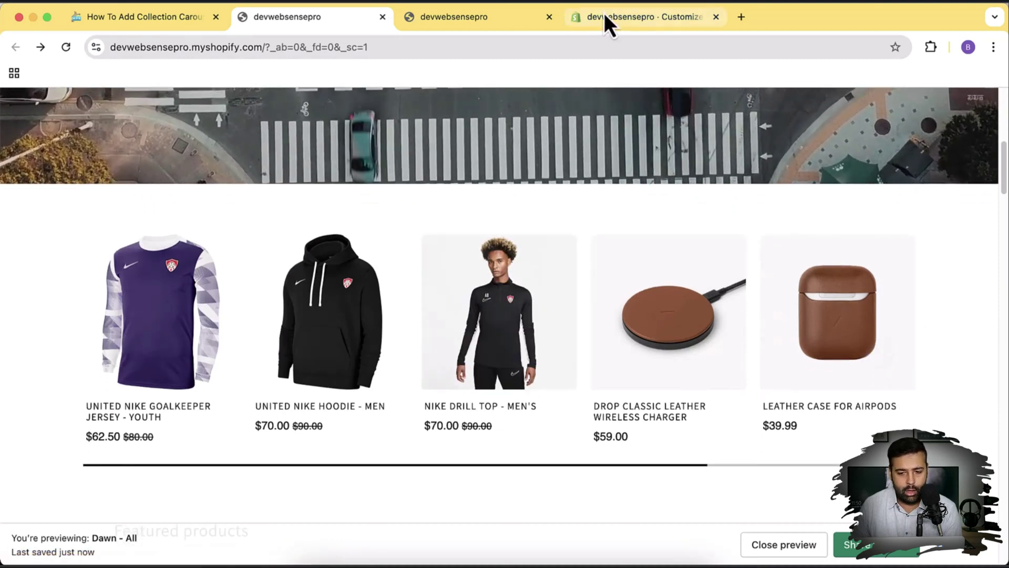
# - Switch to the Shopify theme editor and review the Collection Carousel section's layout settings
pyautogui.click(605, 16)
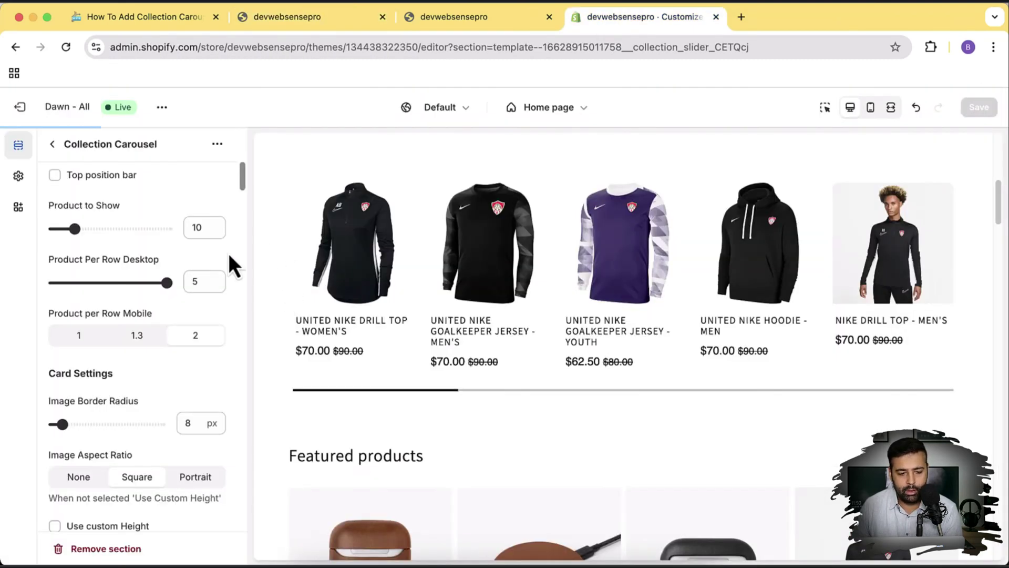
pyautogui.scroll(8, 225, 245)
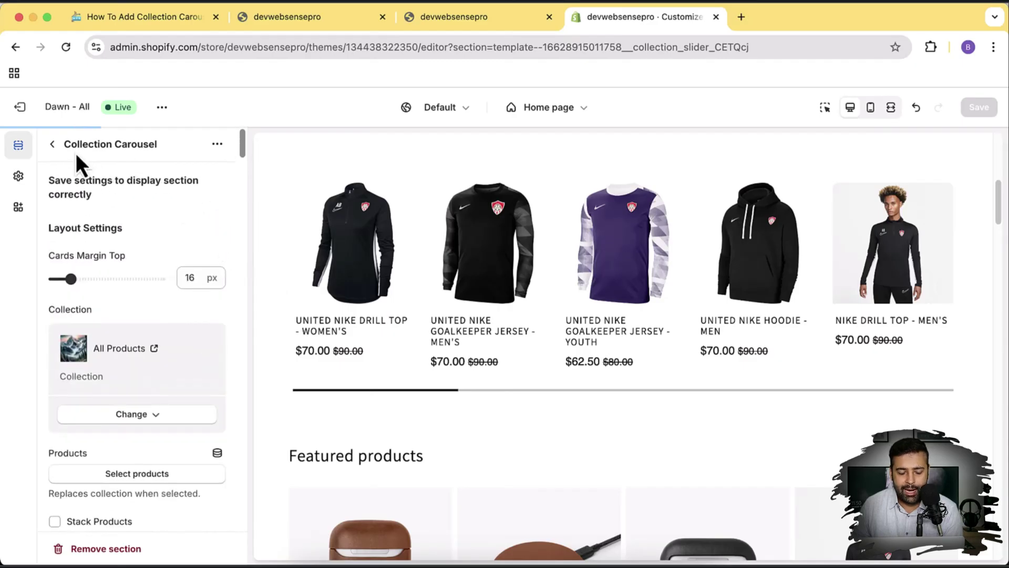
pyautogui.moveTo(130, 144); pyautogui.dragTo(163, 148)
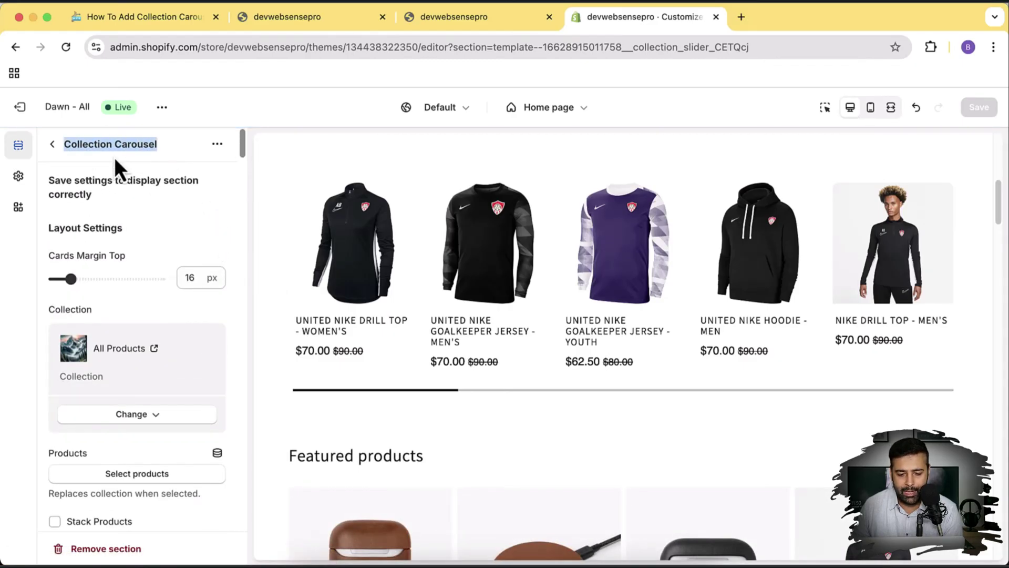
pyautogui.scroll(-1, 209, 199)
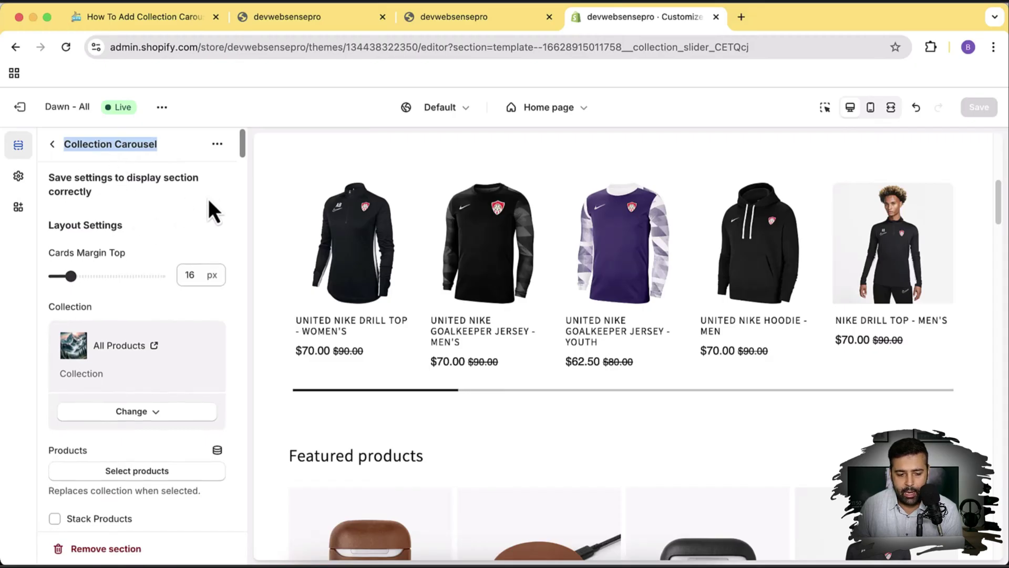
pyautogui.scroll(-3, 194, 214)
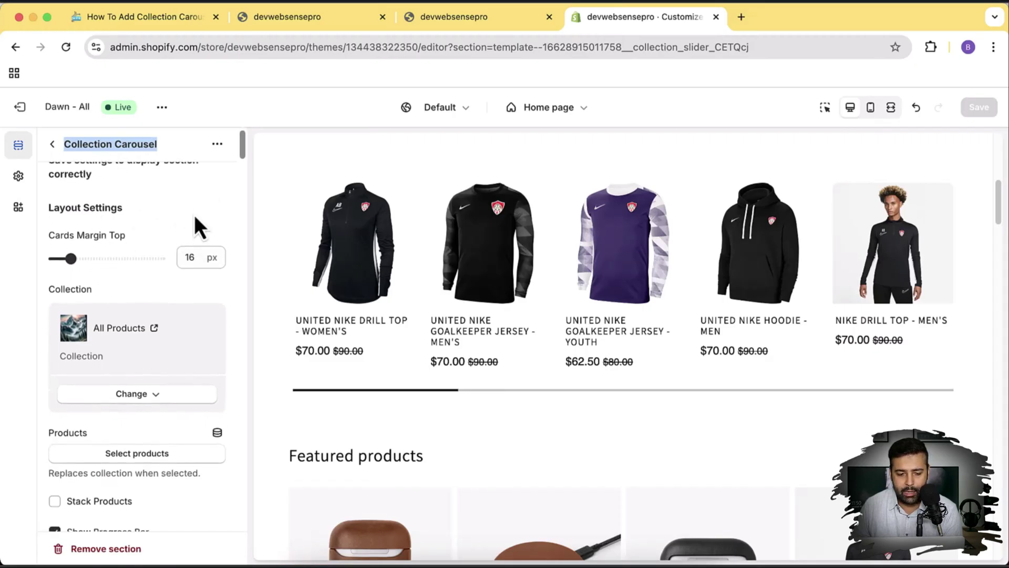
pyautogui.scroll(2, 489, 247)
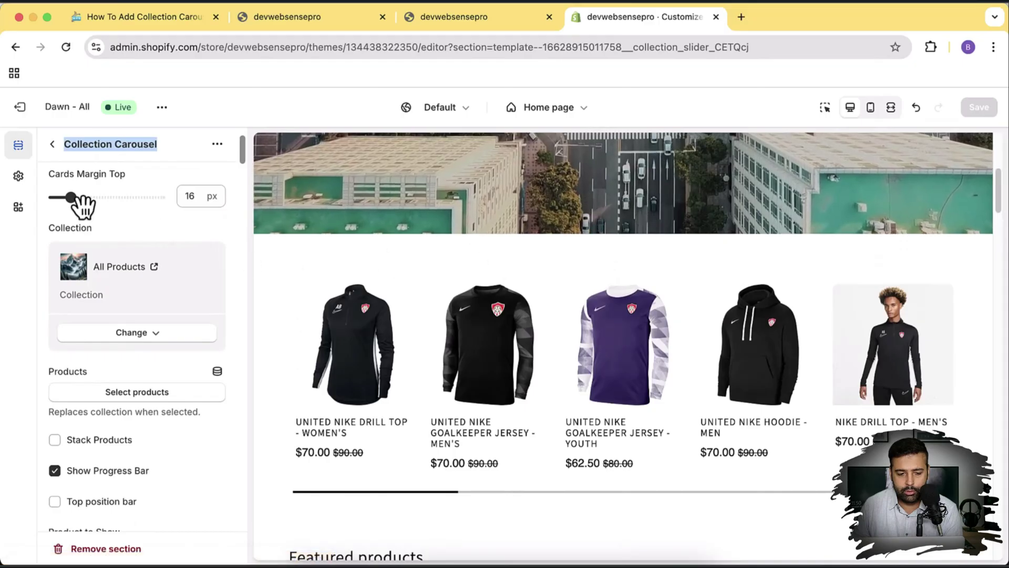
# - Try Cards Margin Top values of 48 px and 88 px on the carousel and settle on 32 px
pyautogui.moveTo(70, 197); pyautogui.dragTo(104, 197)
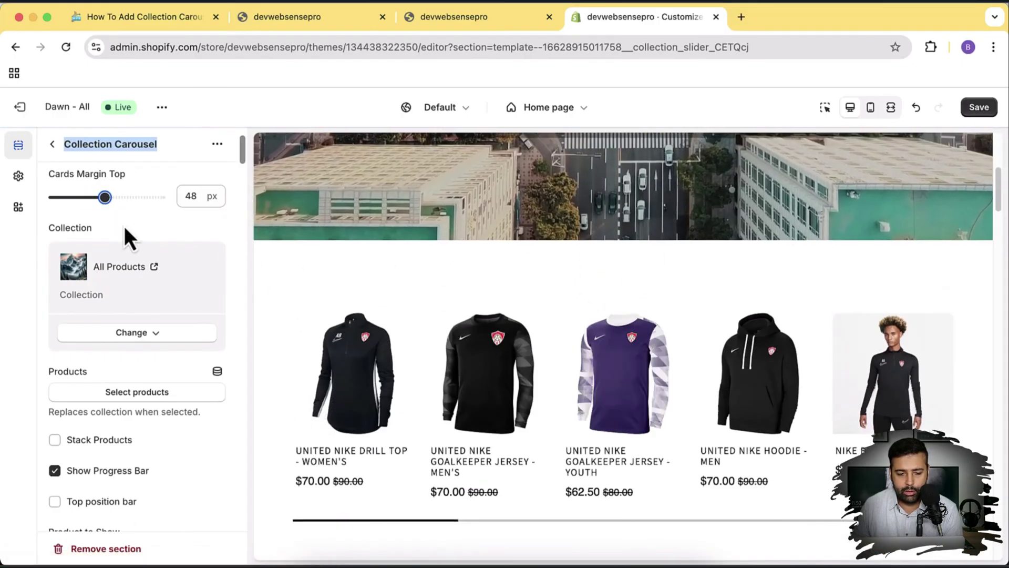
pyautogui.moveTo(105, 197); pyautogui.dragTo(147, 197)
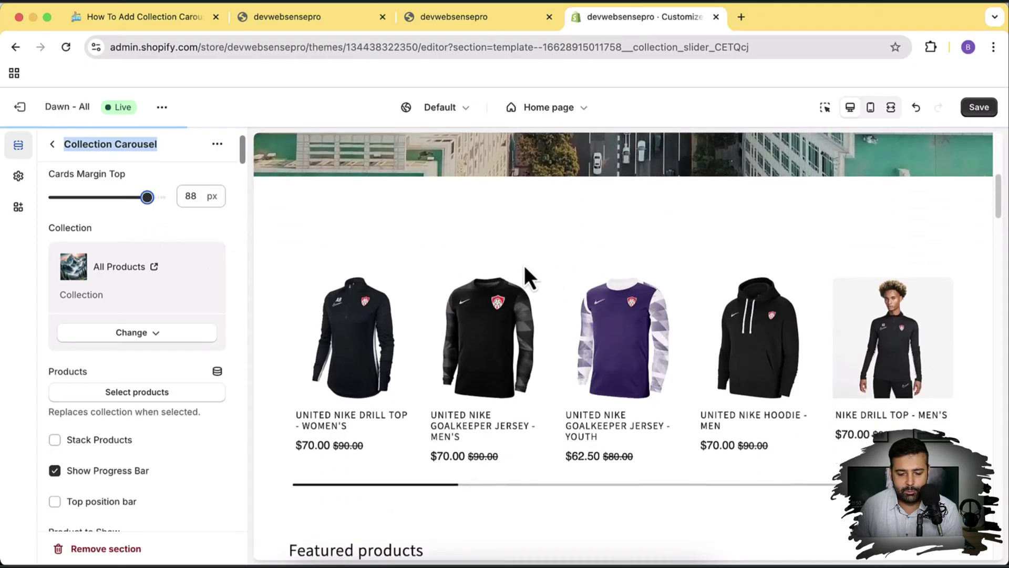
pyautogui.moveTo(147, 197); pyautogui.dragTo(87, 197)
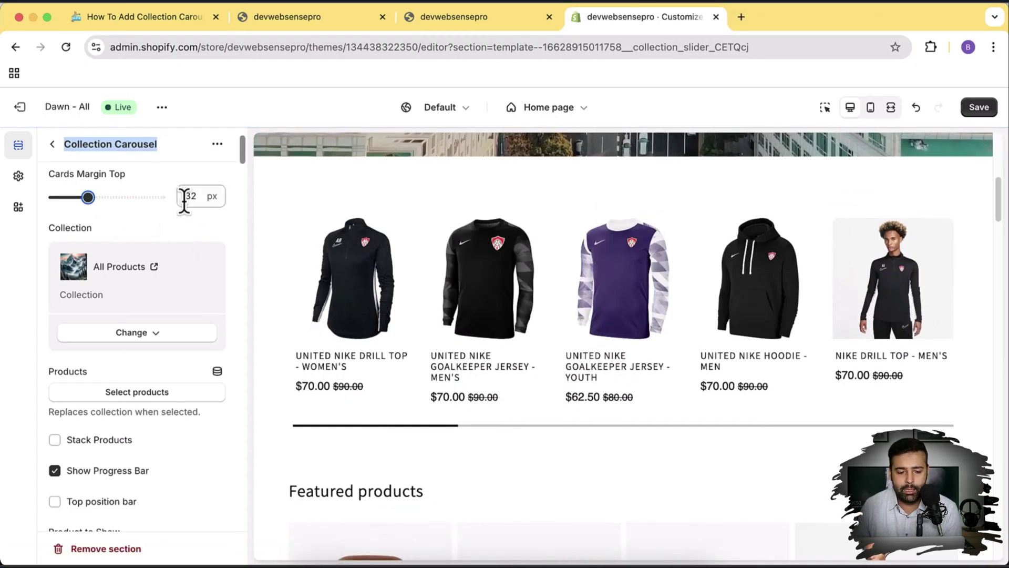
# - Advance the product carousel in the desktop preview to its last products
pyautogui.scroll(-1, 169, 204)
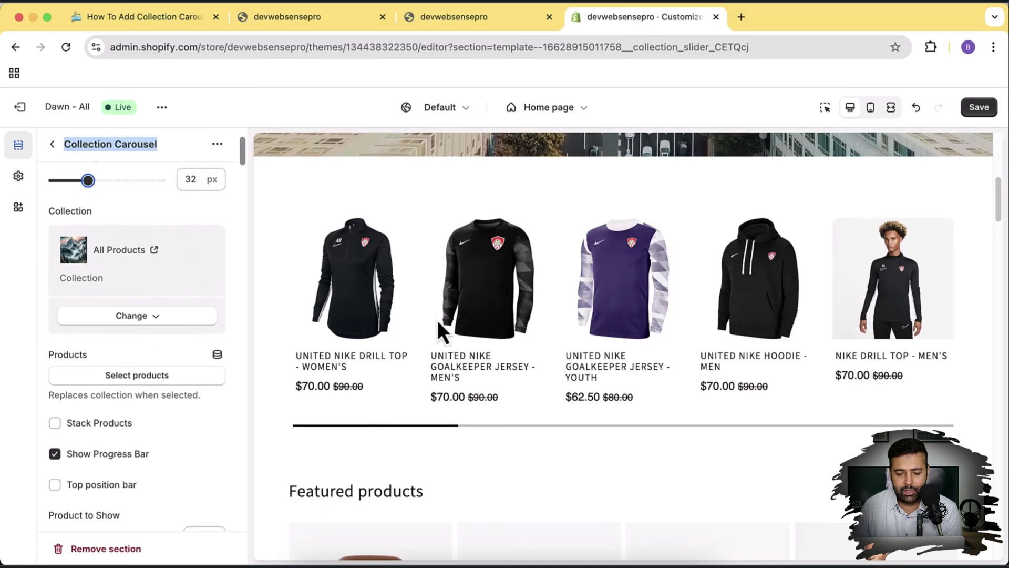
pyautogui.click(918, 325)
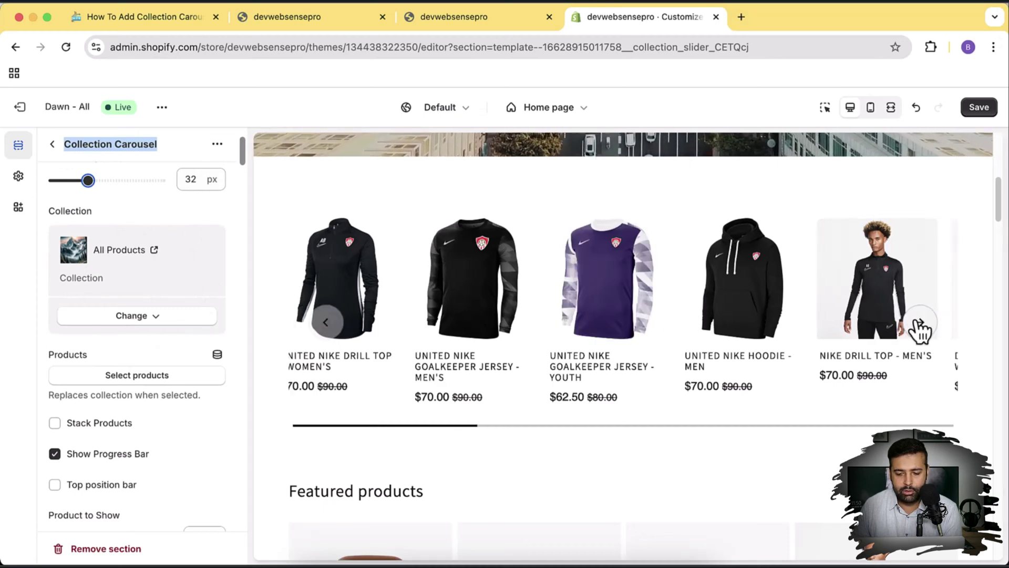
pyautogui.click(919, 325)
pyautogui.click(919, 324)
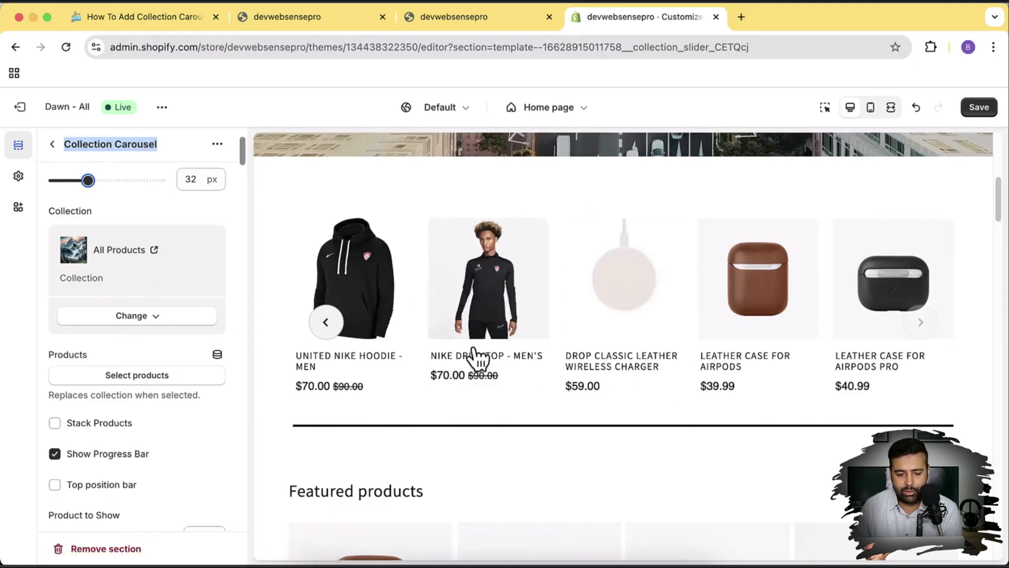
# - Review the product picker that can replace the carousel's collection and close it without selecting any product
pyautogui.scroll(-1, 232, 258)
pyautogui.scroll(-2, 231, 258)
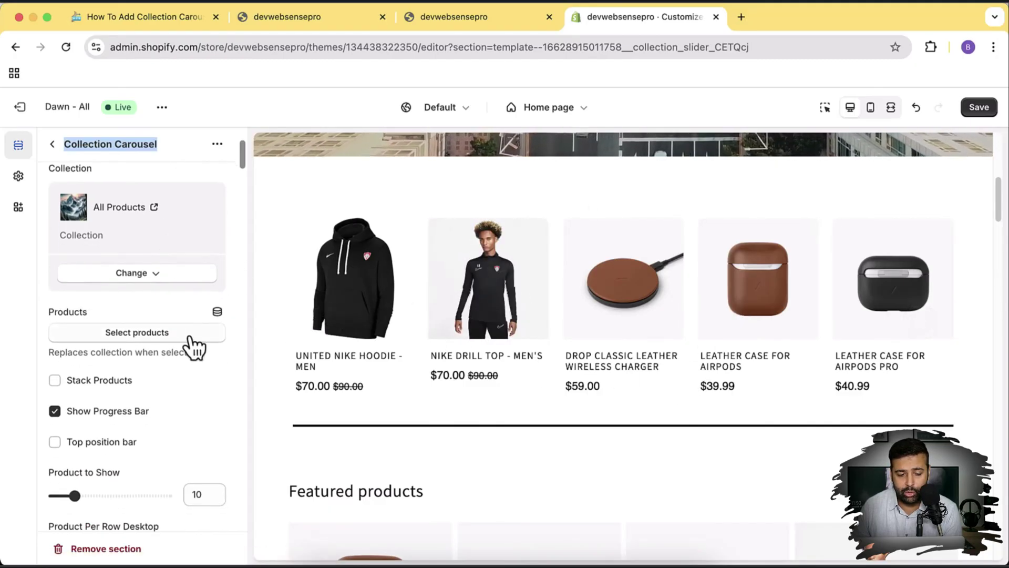
pyautogui.click(132, 337)
pyautogui.scroll(-2, 188, 265)
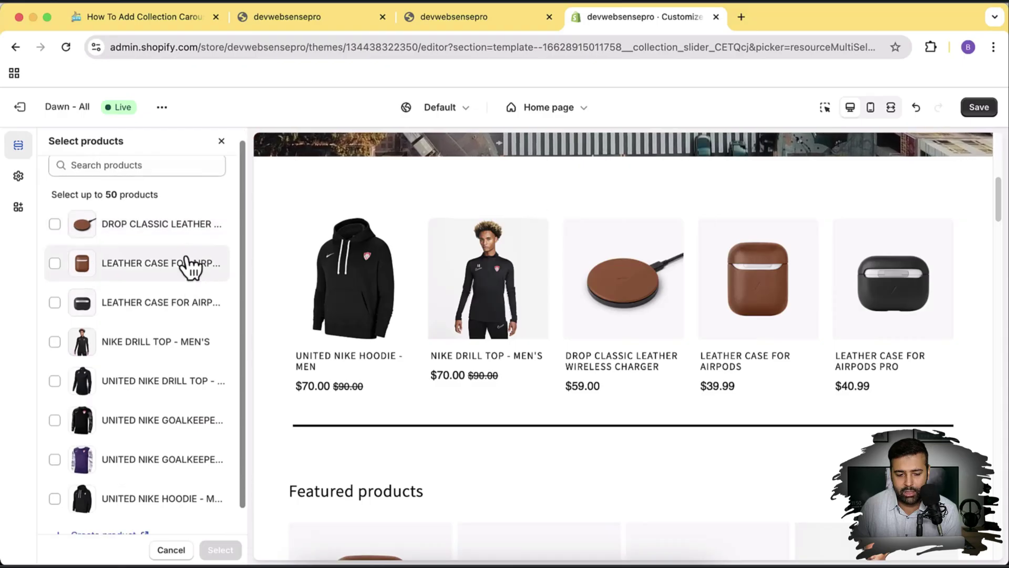
pyautogui.scroll(2, 185, 368)
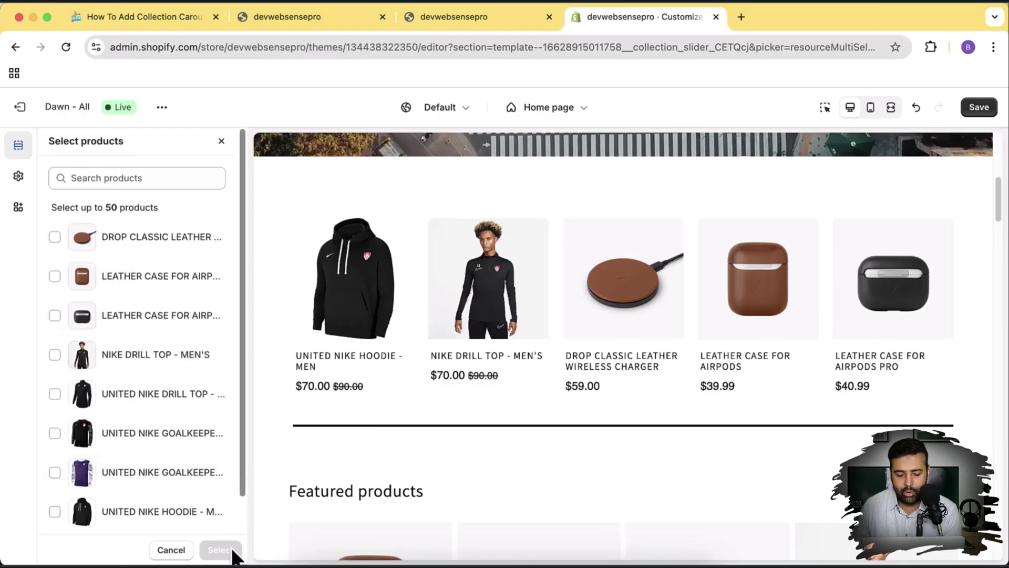
pyautogui.click(221, 141)
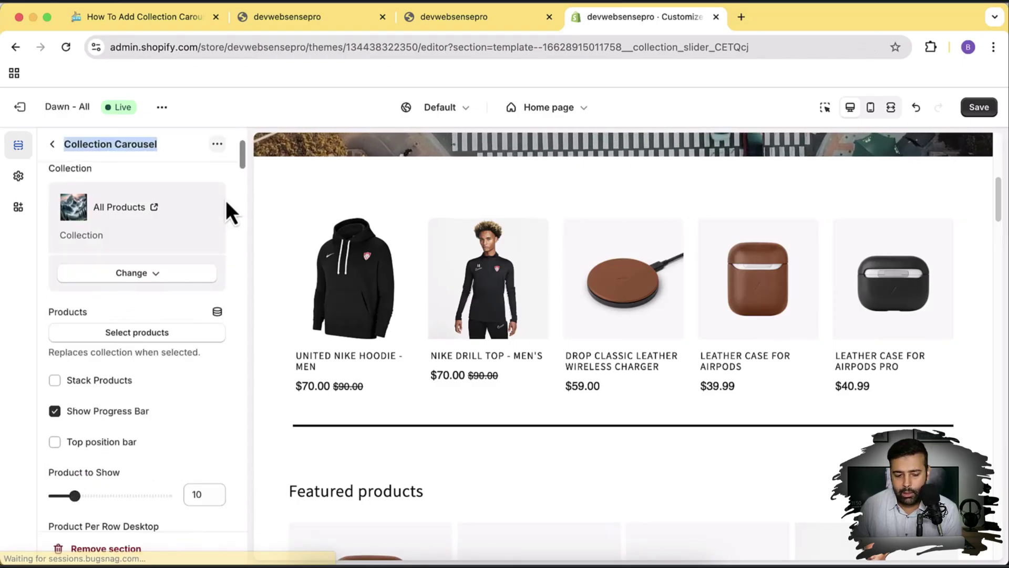
# - Try the Stack Products option, check the stacked grid in the preview, and turn the option back off
pyautogui.scroll(-3, 226, 199)
pyautogui.scroll(-2, 225, 200)
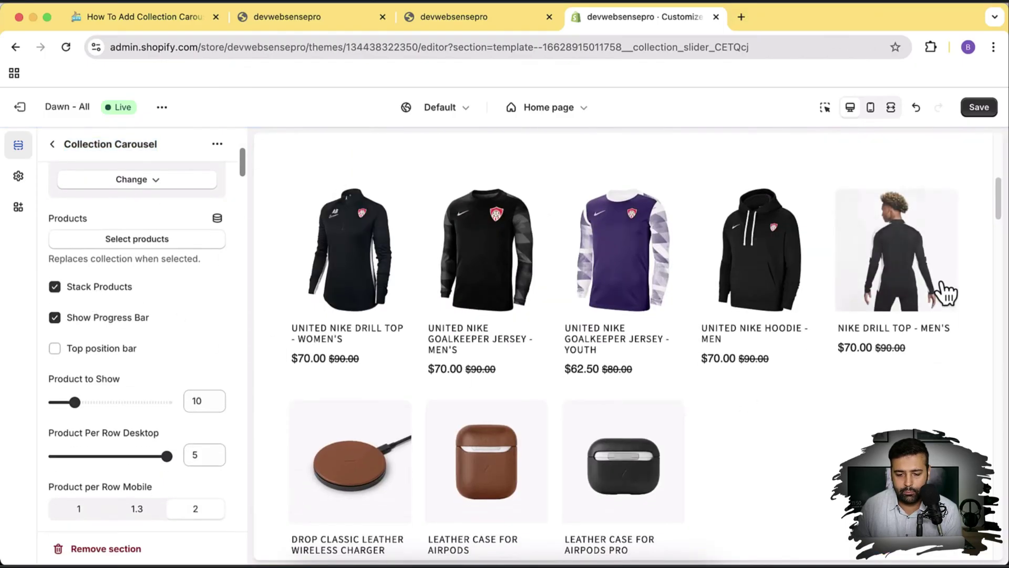
pyautogui.scroll(-2, 946, 288)
pyautogui.scroll(2, 826, 383)
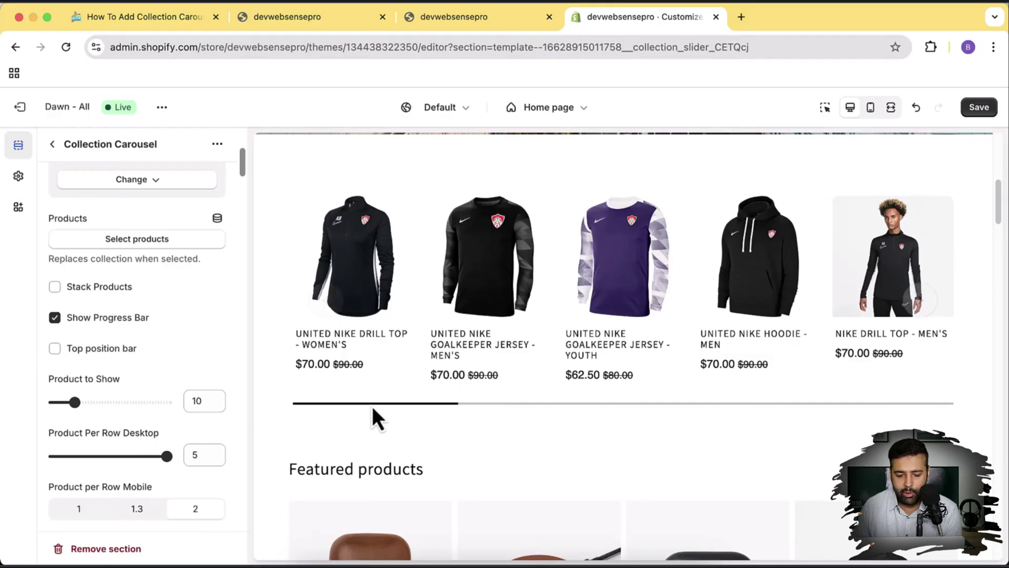
# - Check the progress bar while swiping the carousel, turn off Show Progress Bar, and try the Top position bar option
pyautogui.hscroll(8, 459, 405)
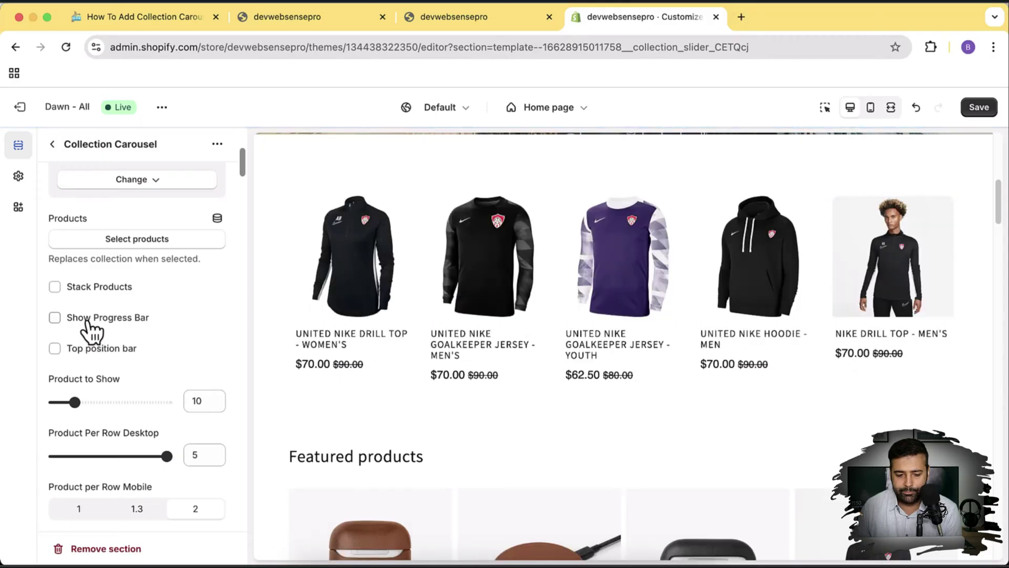
pyautogui.click(110, 350)
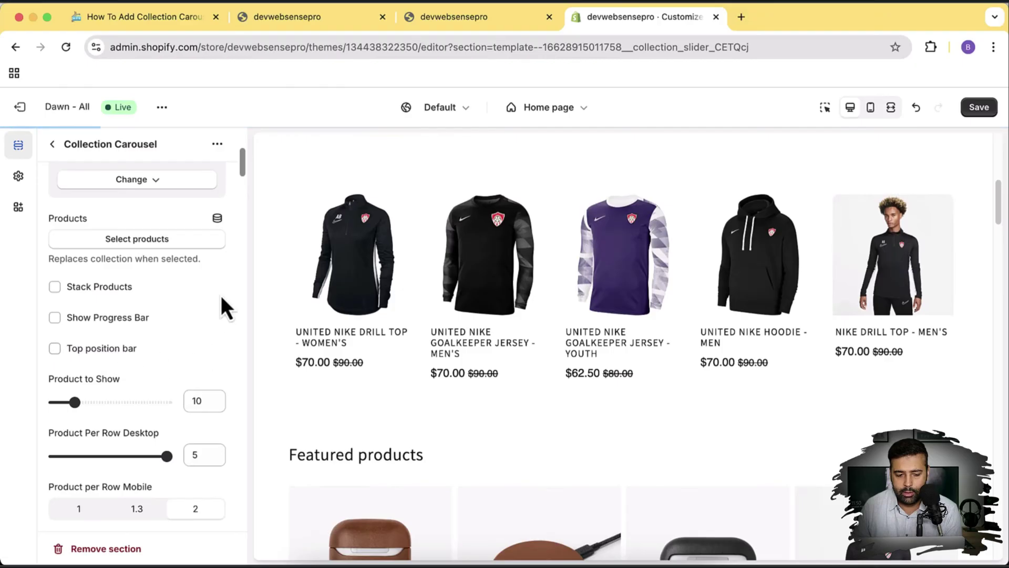
pyautogui.scroll(-3, 220, 296)
pyautogui.scroll(2, 580, 310)
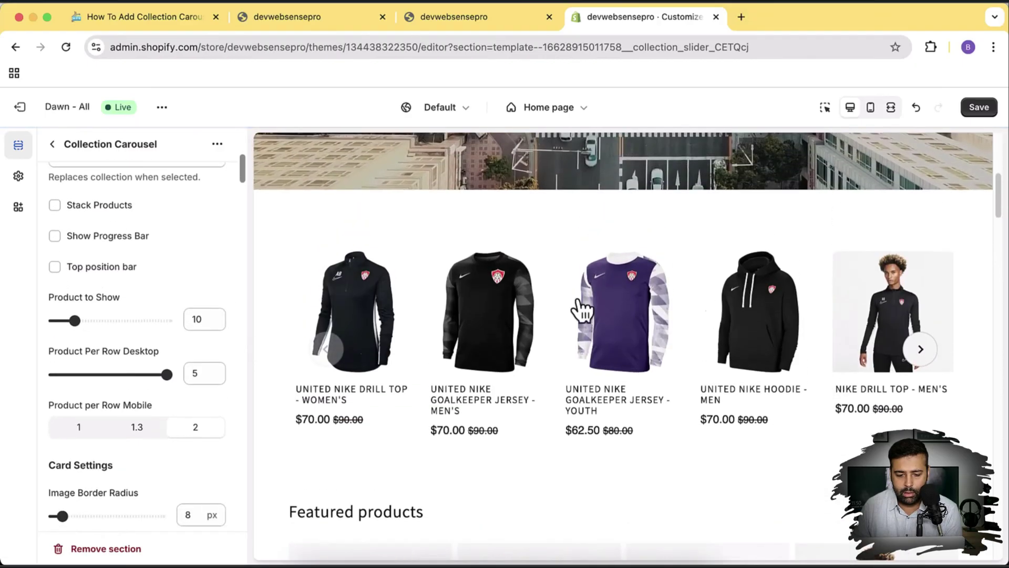
# - Try Product to Show at 50, page through the carousel, and set it back to 10
pyautogui.moveTo(75, 320); pyautogui.dragTo(168, 320)
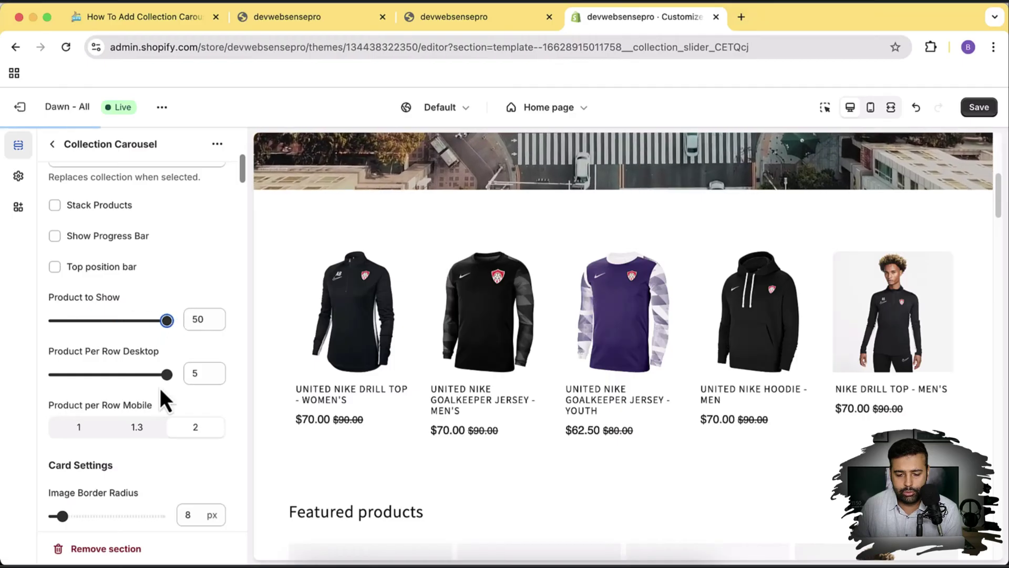
pyautogui.click(924, 297)
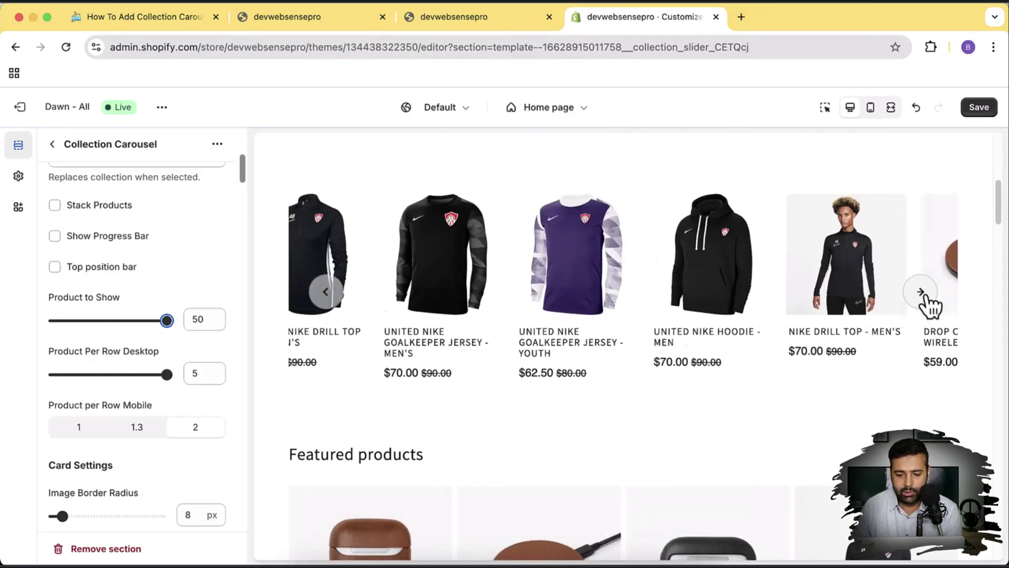
pyautogui.click(925, 298)
pyautogui.click(925, 298)
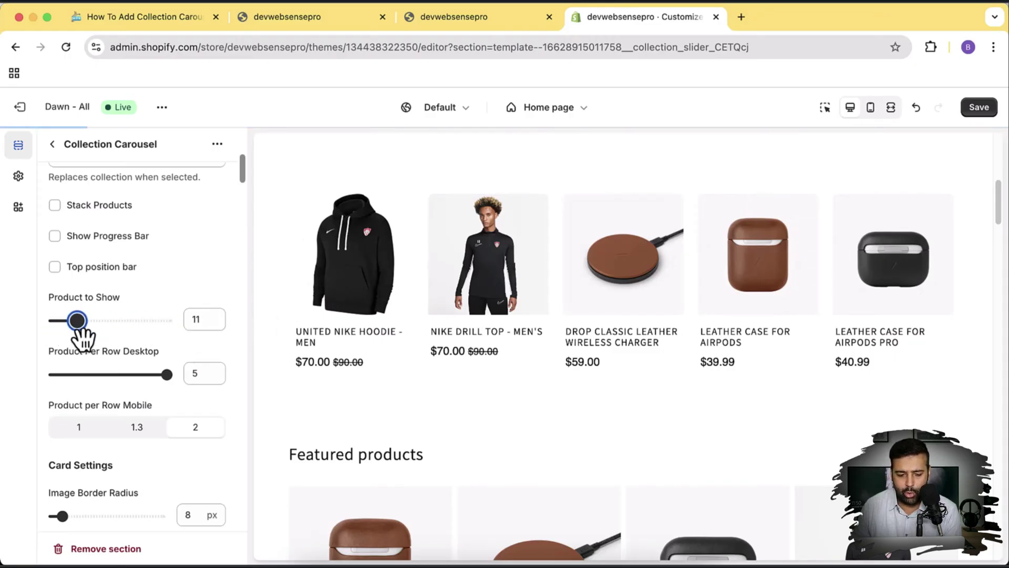
pyautogui.moveTo(77, 320); pyautogui.dragTo(74, 320)
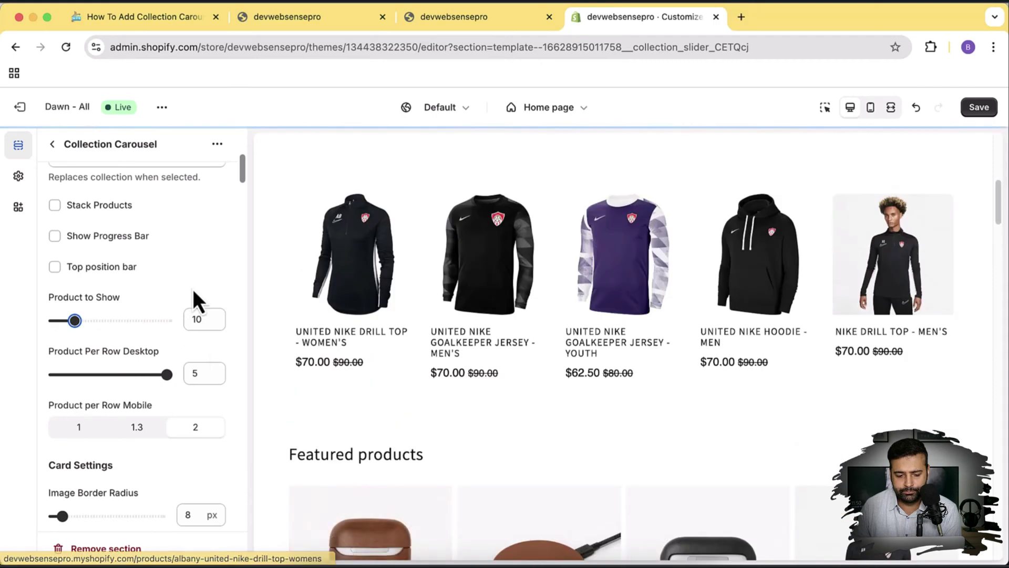
# - Try three products per row on desktop and return Product Per Row Desktop to 5
pyautogui.scroll(-1, 193, 292)
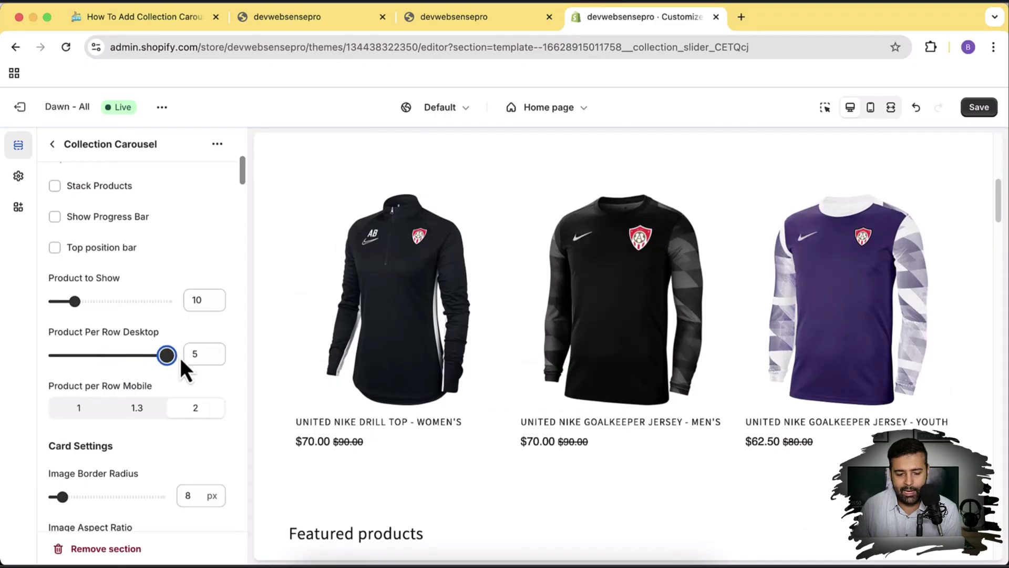
pyautogui.scroll(-1, 63, 395)
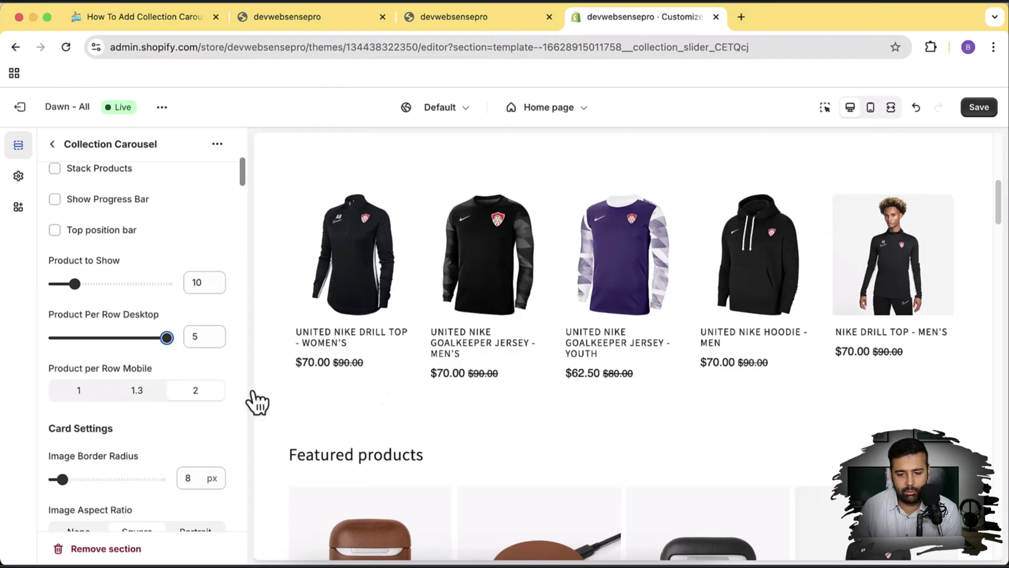
# - In the mobile preview, try Product per Row Mobile at 1.3 and return it to 2
pyautogui.click(871, 108)
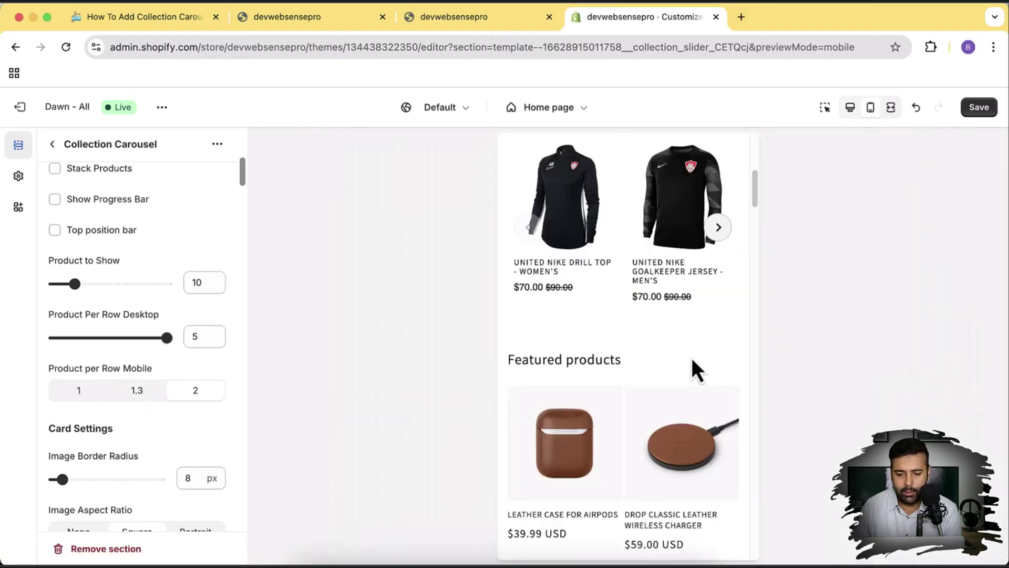
pyautogui.scroll(2, 690, 353)
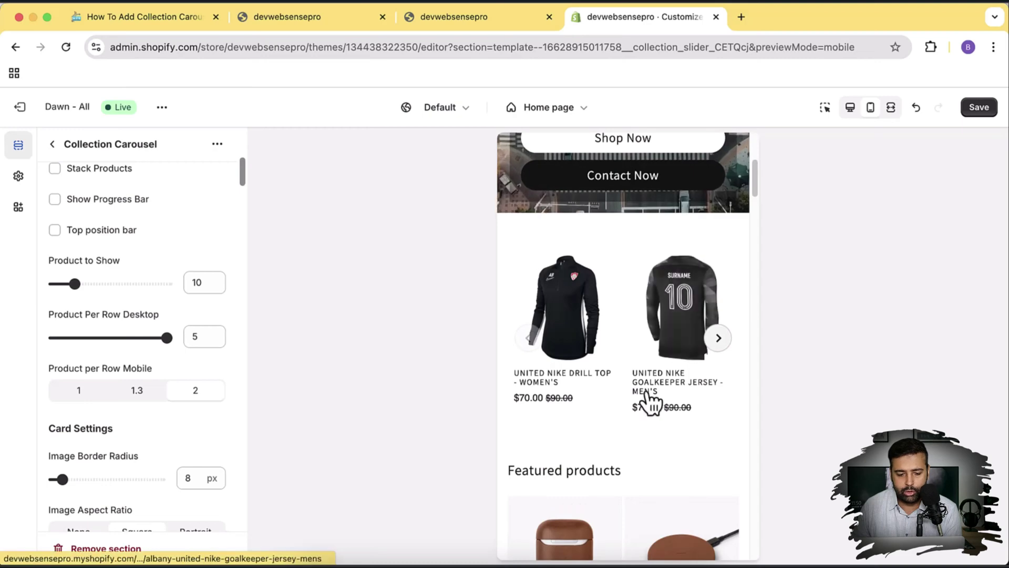
pyautogui.click(137, 391)
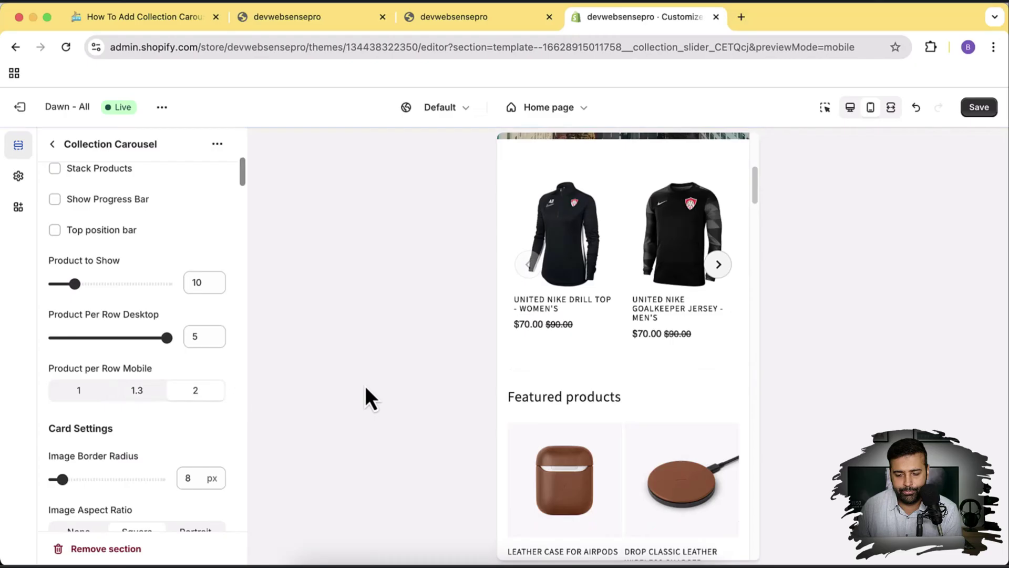
# - Page forward through the two-per-row product carousel in the mobile preview
pyautogui.click(719, 265)
pyautogui.click(719, 265)
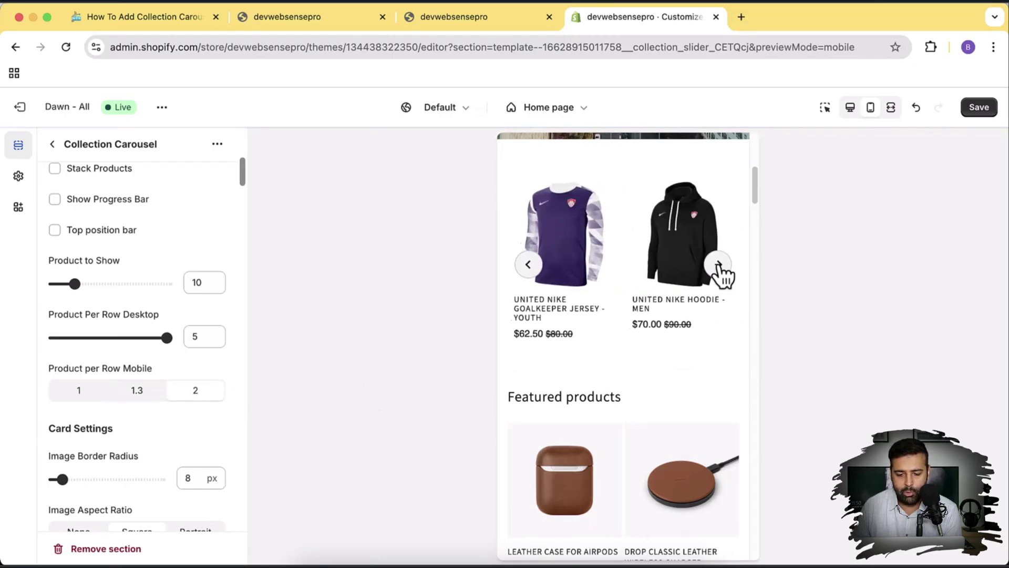
pyautogui.click(719, 265)
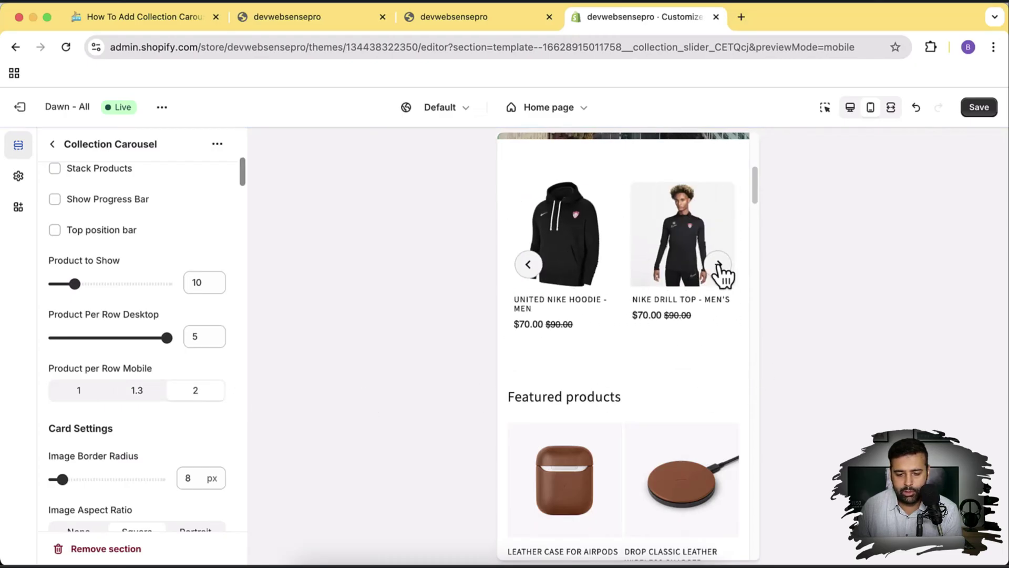
# - Return to the desktop preview and set the cards' Image Border Radius to 24 px
pyautogui.click(852, 107)
pyautogui.scroll(-2, 210, 197)
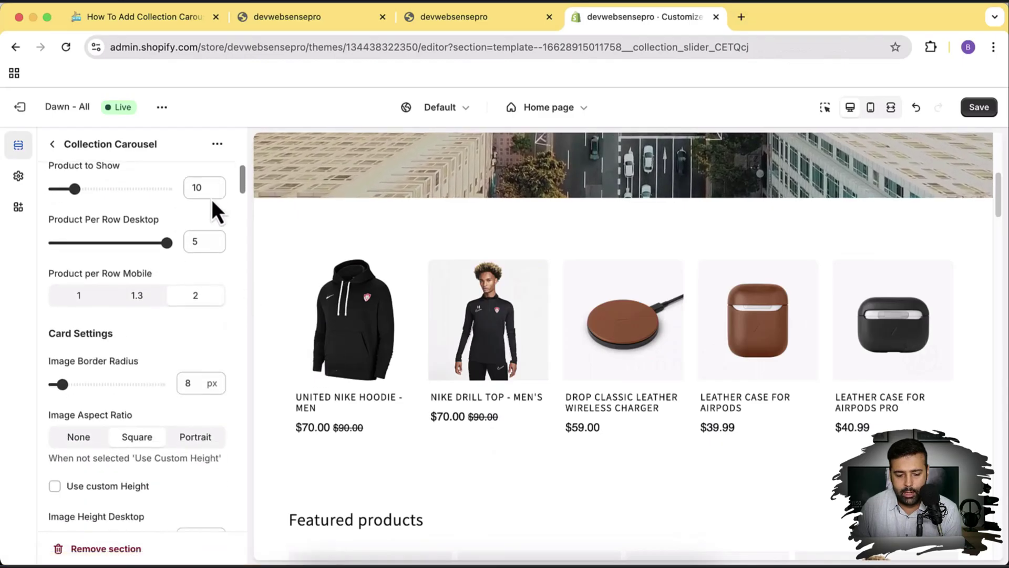
pyautogui.scroll(-1, 168, 263)
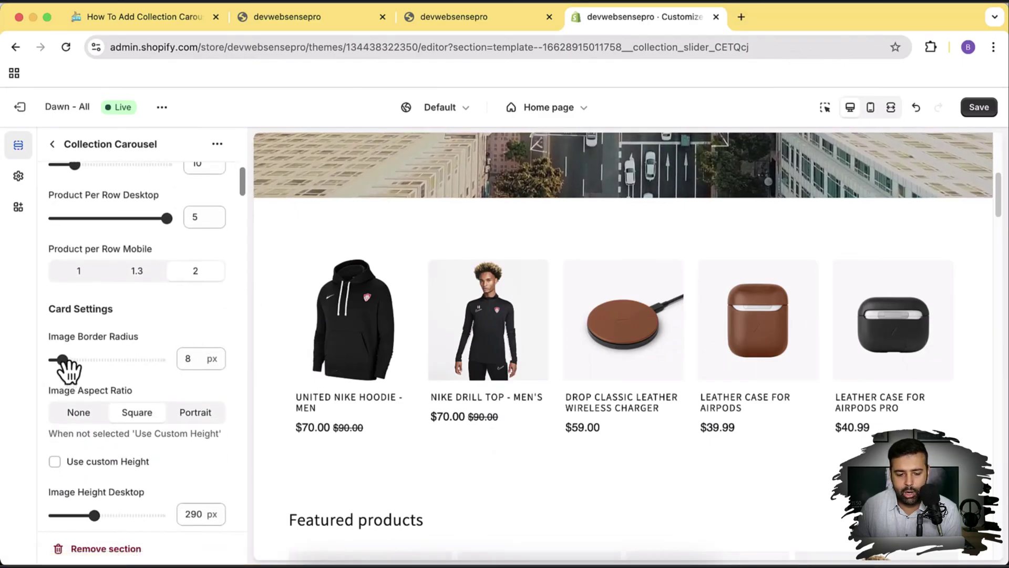
pyautogui.moveTo(62, 359); pyautogui.dragTo(80, 360)
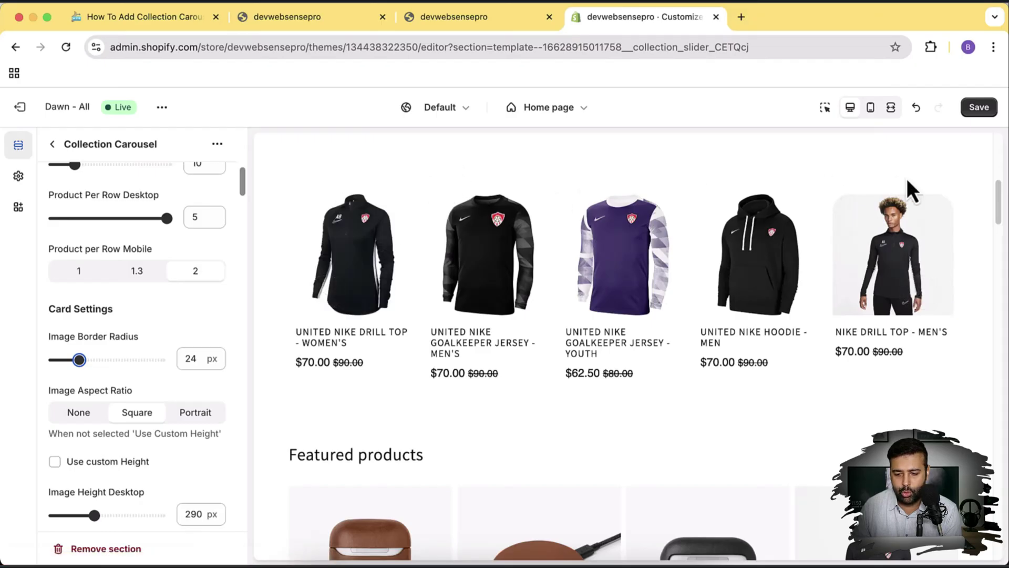
# - Enable Use Box Shadow and Use Card Roundness for the carousel's product cards
pyautogui.scroll(-3, 191, 321)
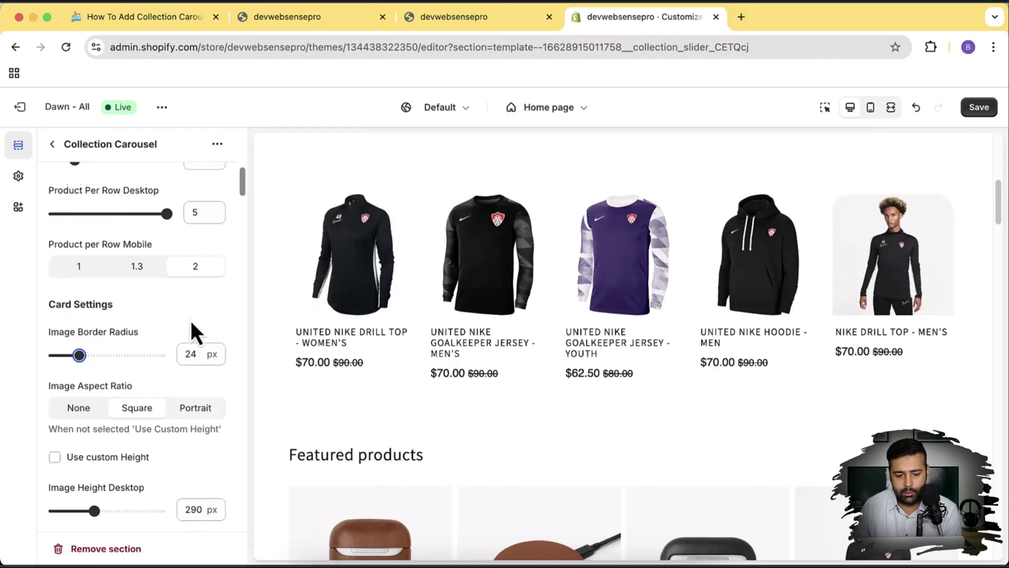
pyautogui.scroll(-7, 174, 263)
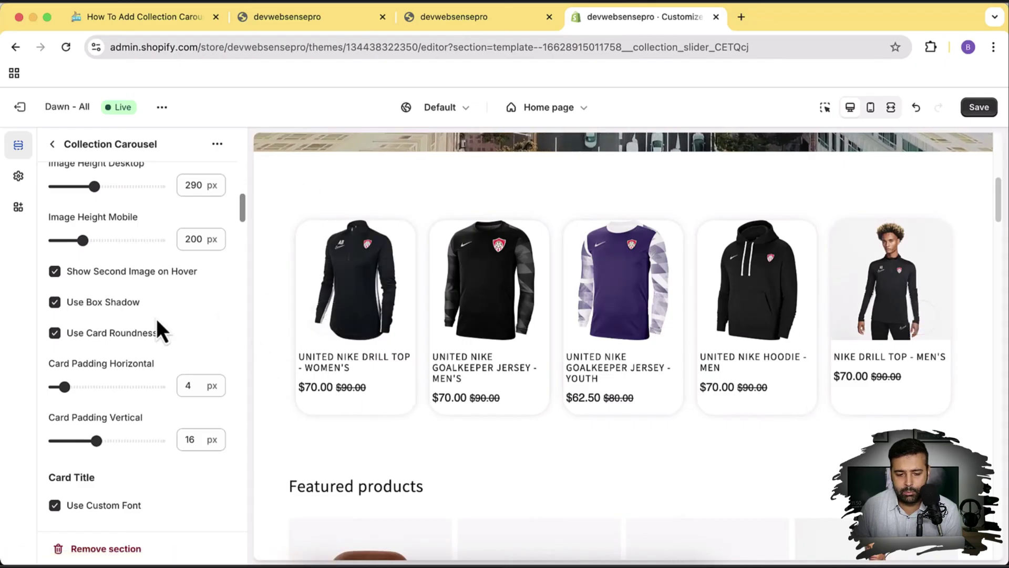
# - Set the product cards' Image Height Desktop to 440 px
pyautogui.scroll(4, 157, 325)
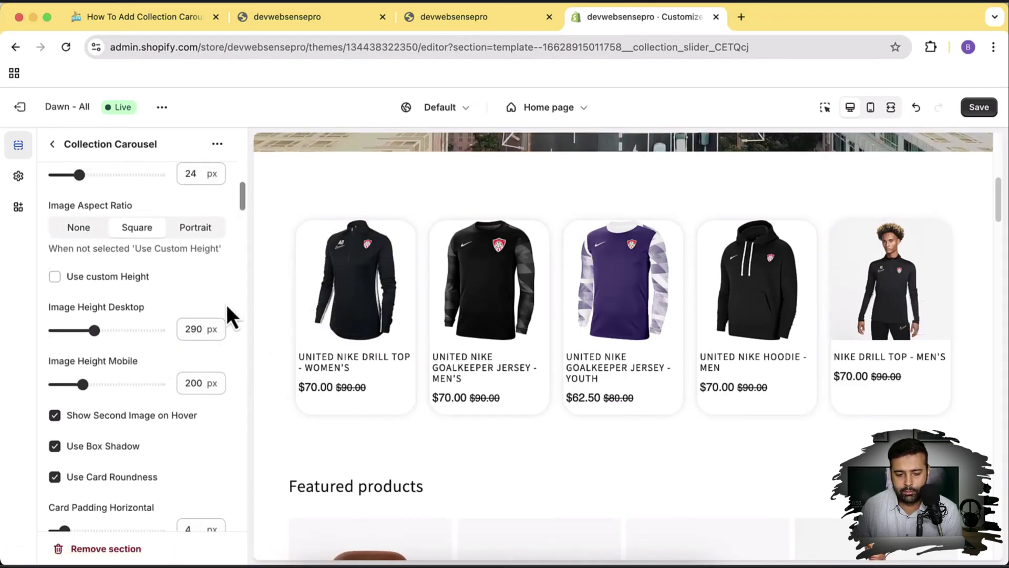
pyautogui.scroll(1, 173, 331)
pyautogui.moveTo(94, 342); pyautogui.dragTo(126, 342)
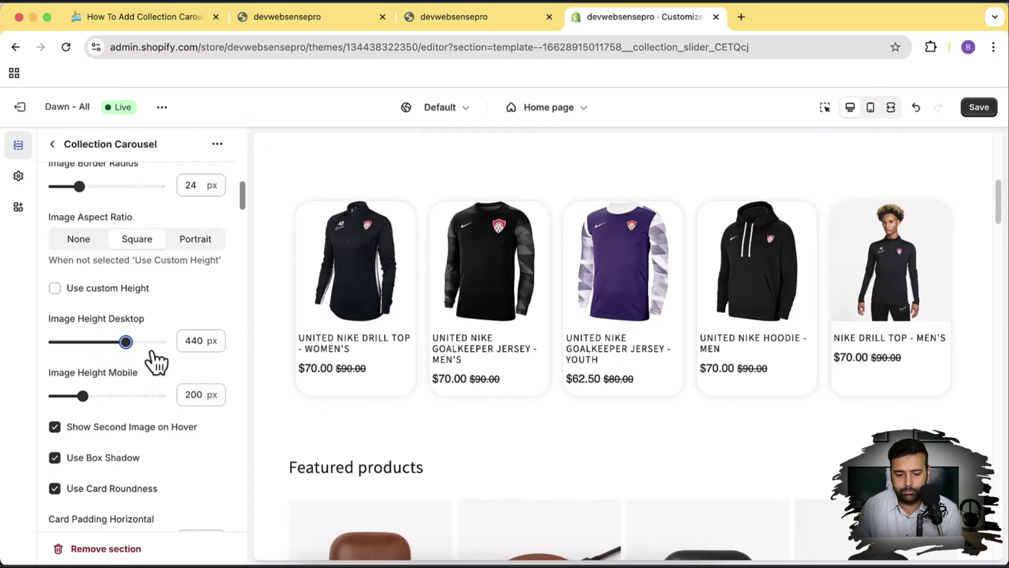
# - Review the carousel's card and card title settings, and browse the fonts available for the card title without changing it
pyautogui.scroll(5, 193, 371)
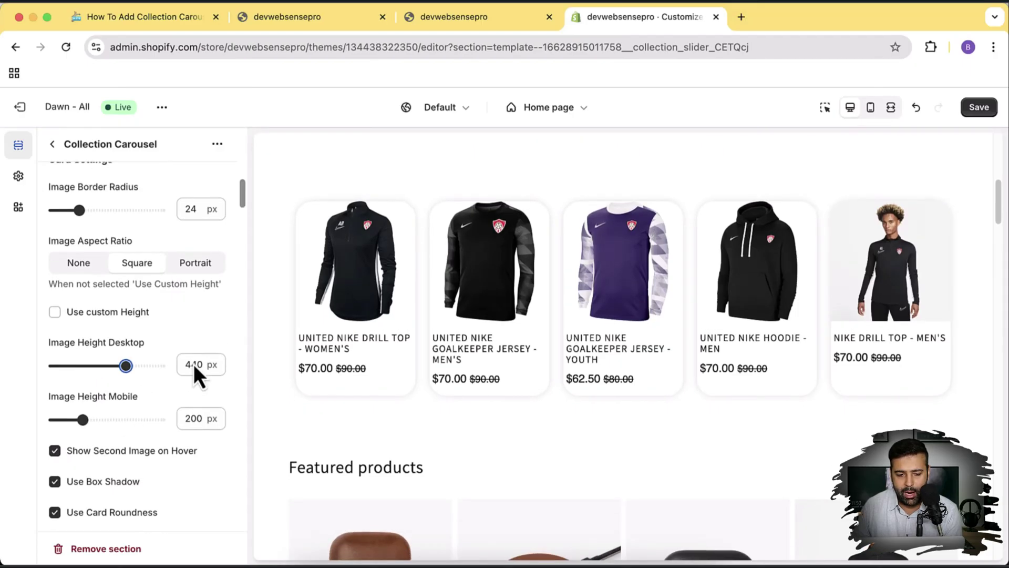
pyautogui.scroll(-10, 203, 320)
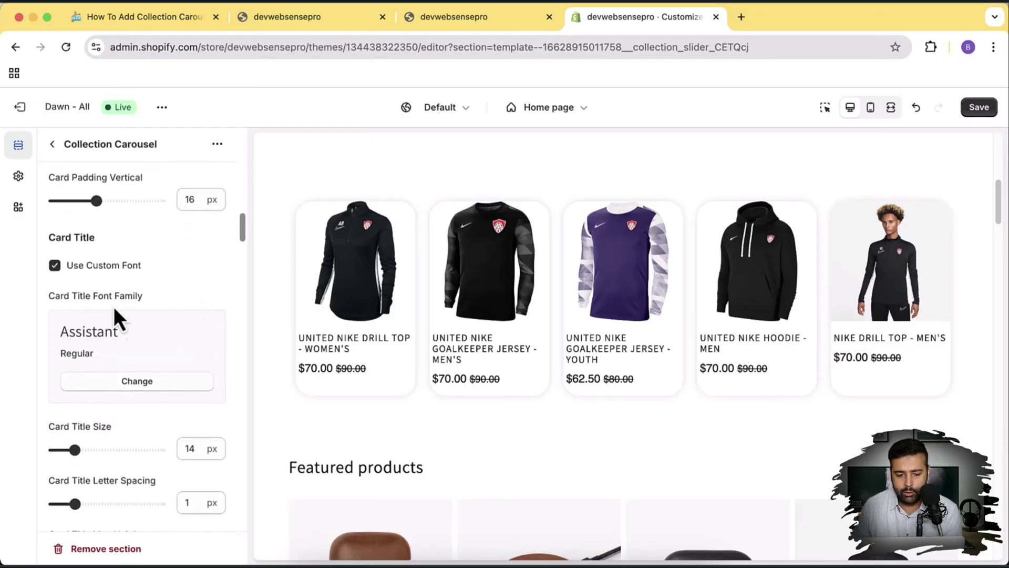
pyautogui.scroll(2, 378, 284)
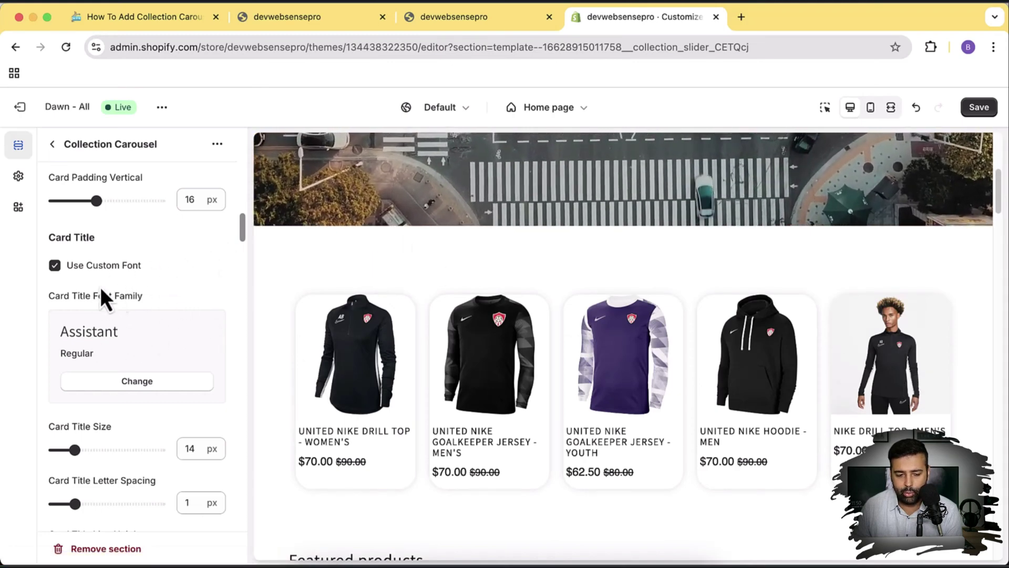
pyautogui.scroll(-1, 180, 258)
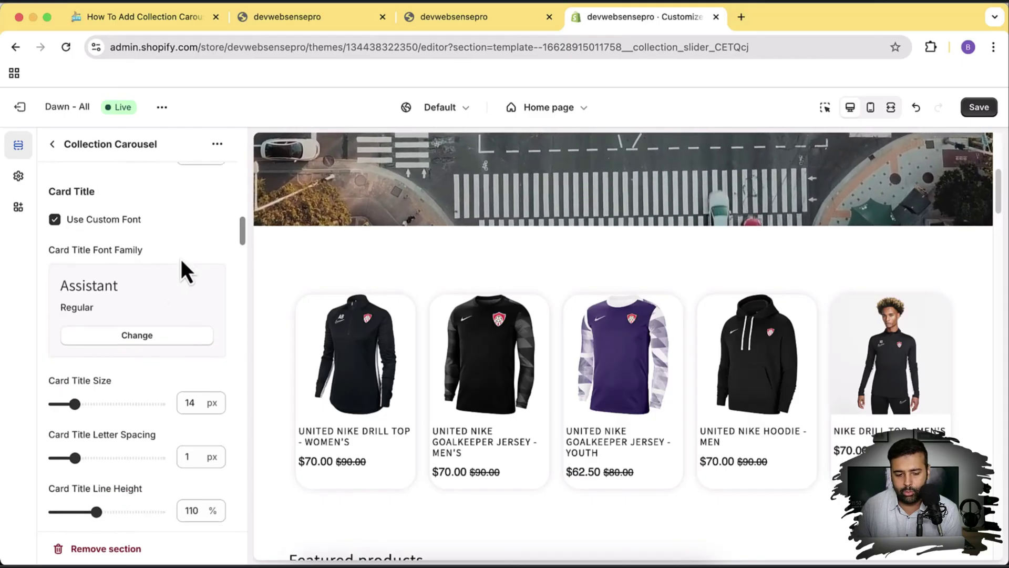
pyautogui.scroll(-1, 178, 258)
pyautogui.click(150, 310)
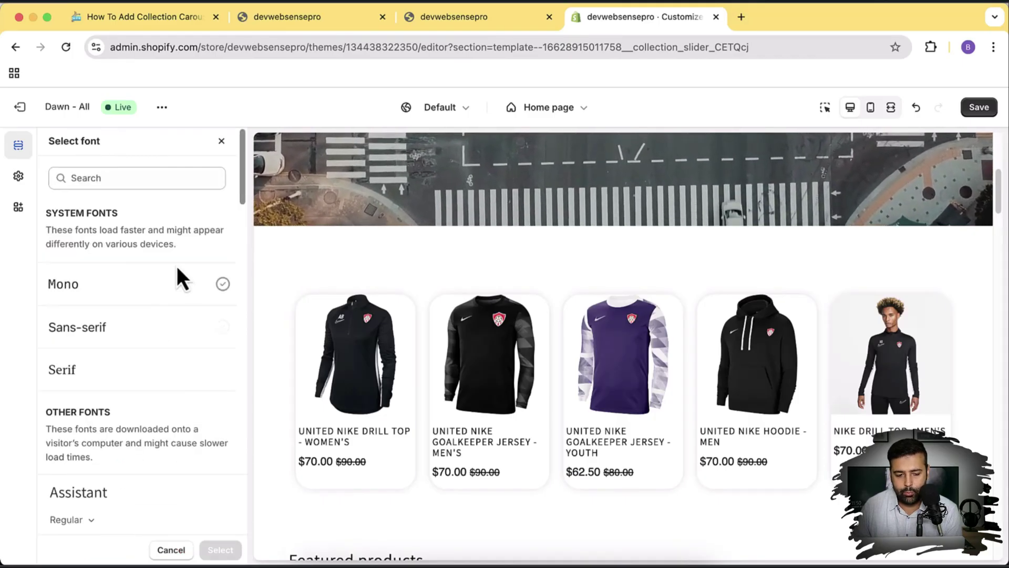
pyautogui.scroll(-5, 181, 292)
pyautogui.scroll(-10, 176, 298)
pyautogui.scroll(10, 173, 318)
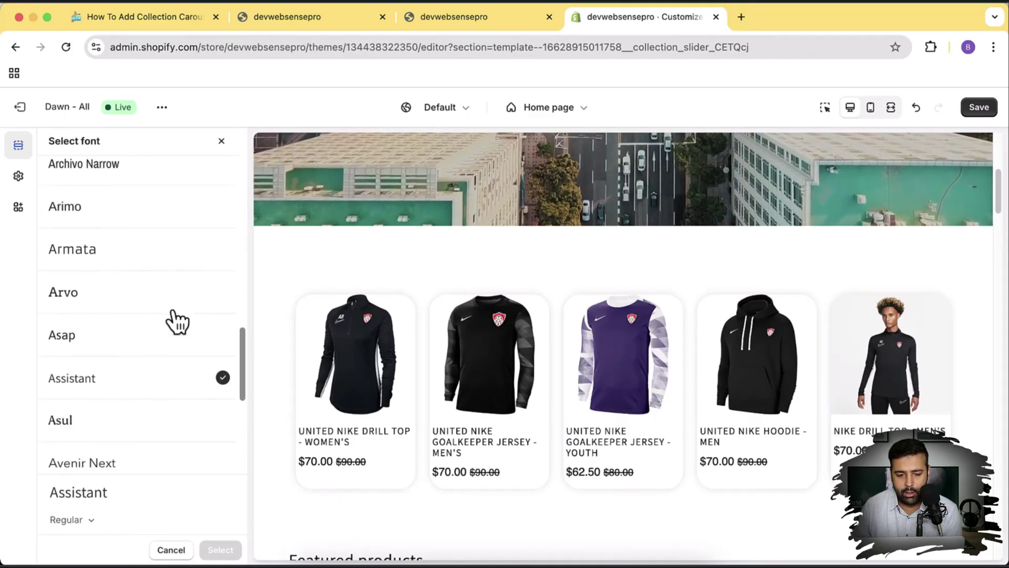
pyautogui.click(222, 141)
# - Enter "Carousel Slider" as the carousel section's heading
pyautogui.scroll(-3, 177, 235)
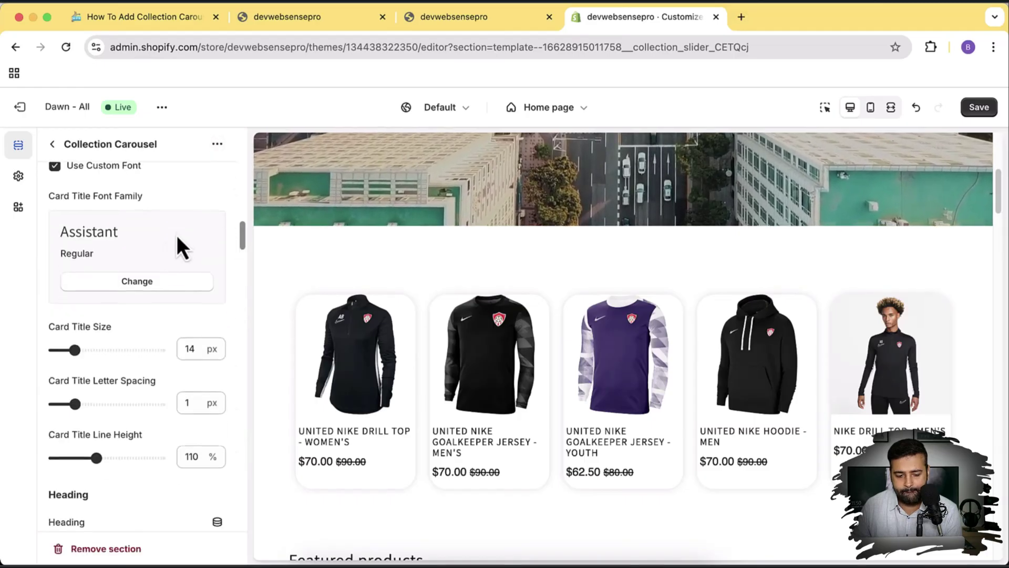
pyautogui.scroll(-3, 177, 237)
pyautogui.click(140, 325)
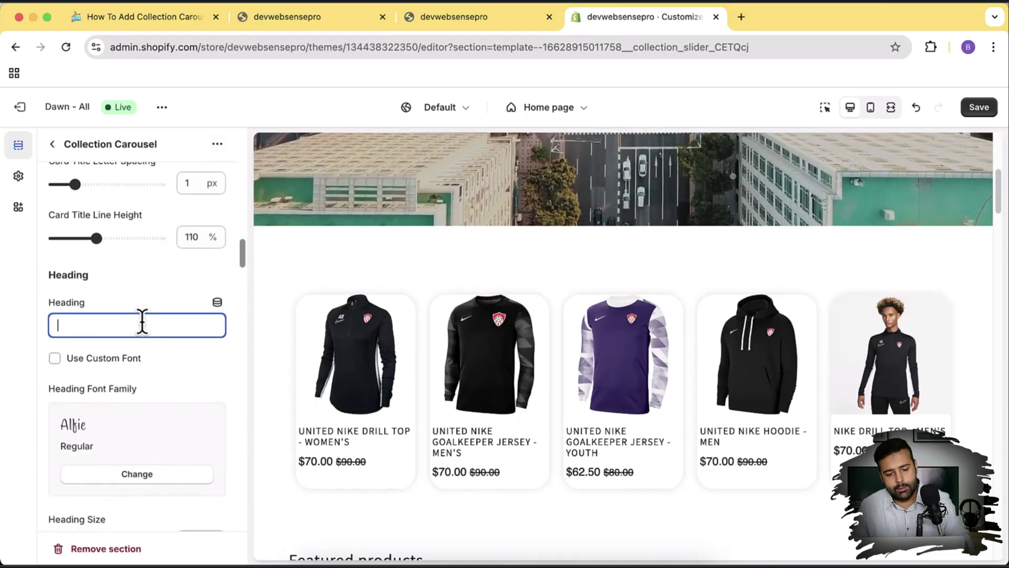
pyautogui.write('Ca')
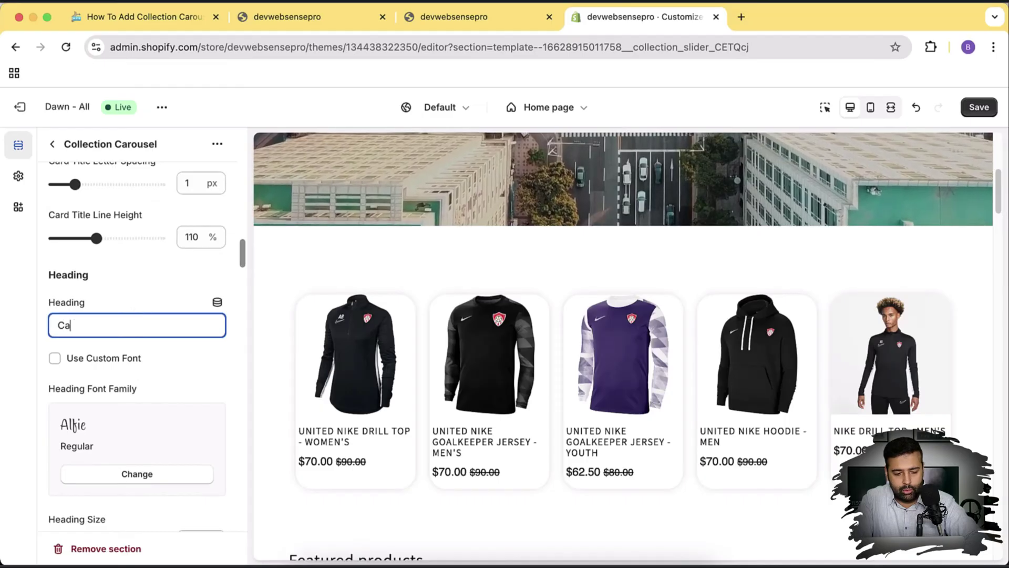
pyautogui.write('rousel Slider')
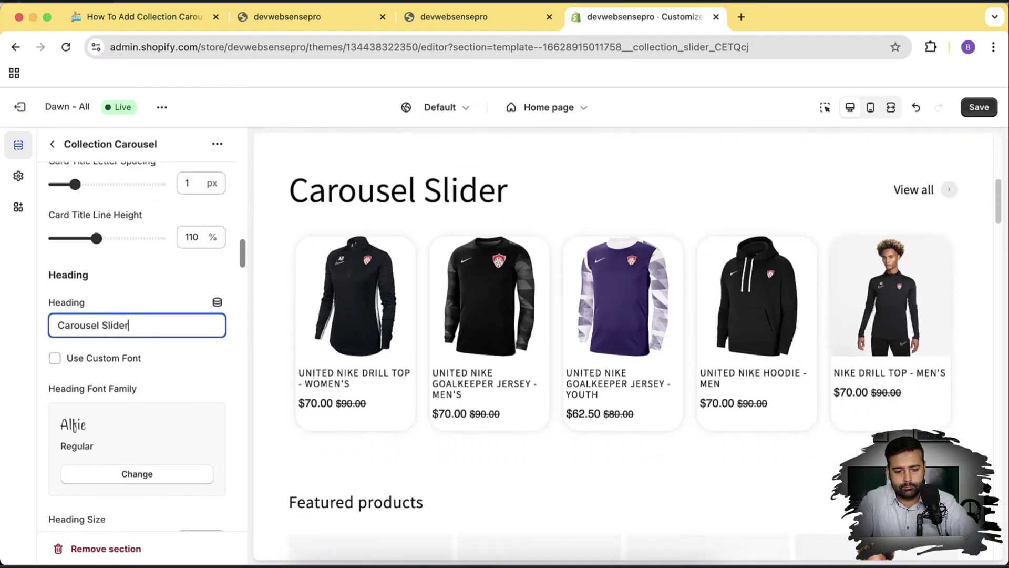
# - Enable the custom font for the carousel heading and set the Heading Size to 52 px
pyautogui.scroll(-1, 176, 315)
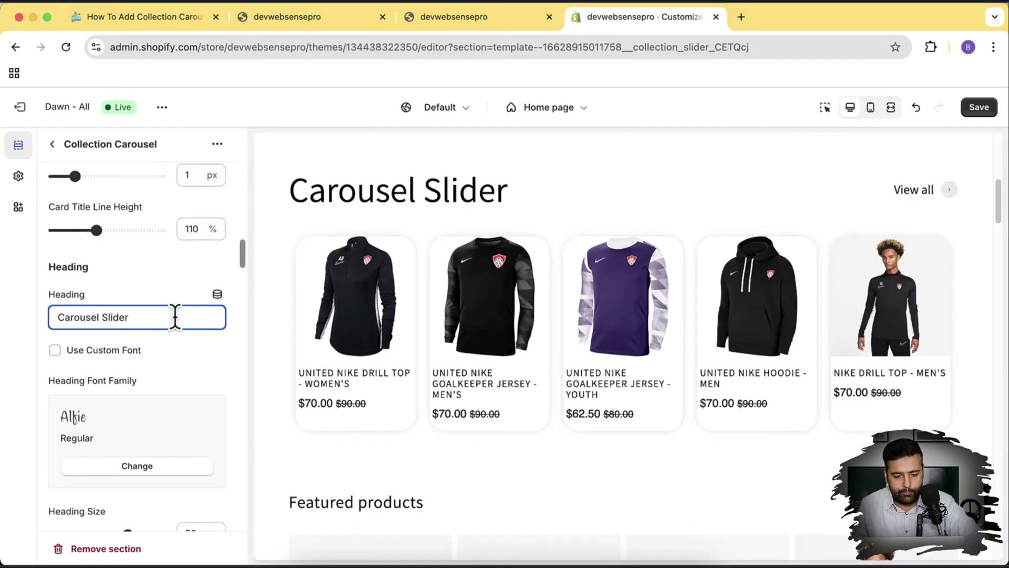
pyautogui.click(131, 341)
pyautogui.scroll(-1, 213, 309)
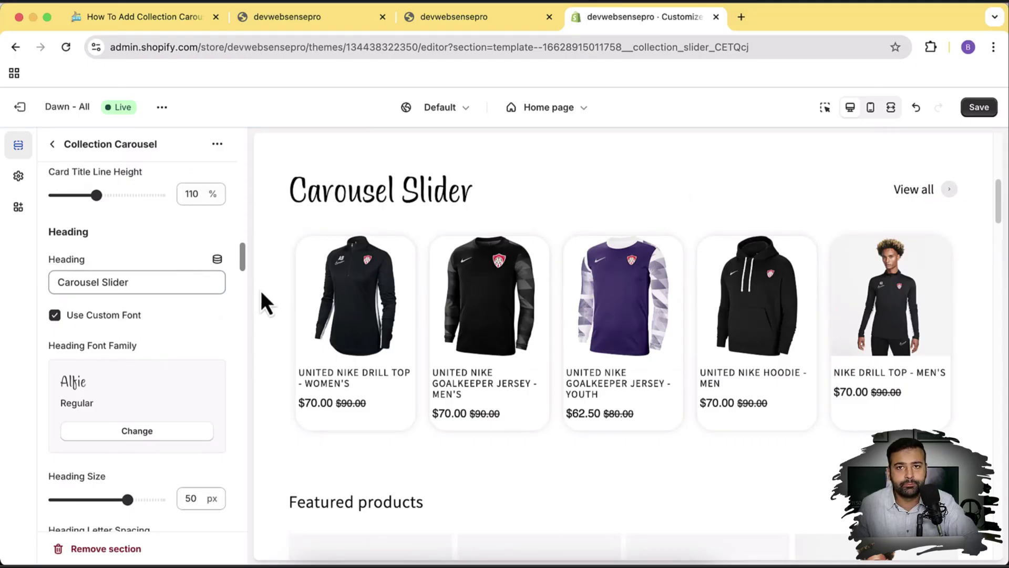
pyautogui.scroll(-5, 221, 237)
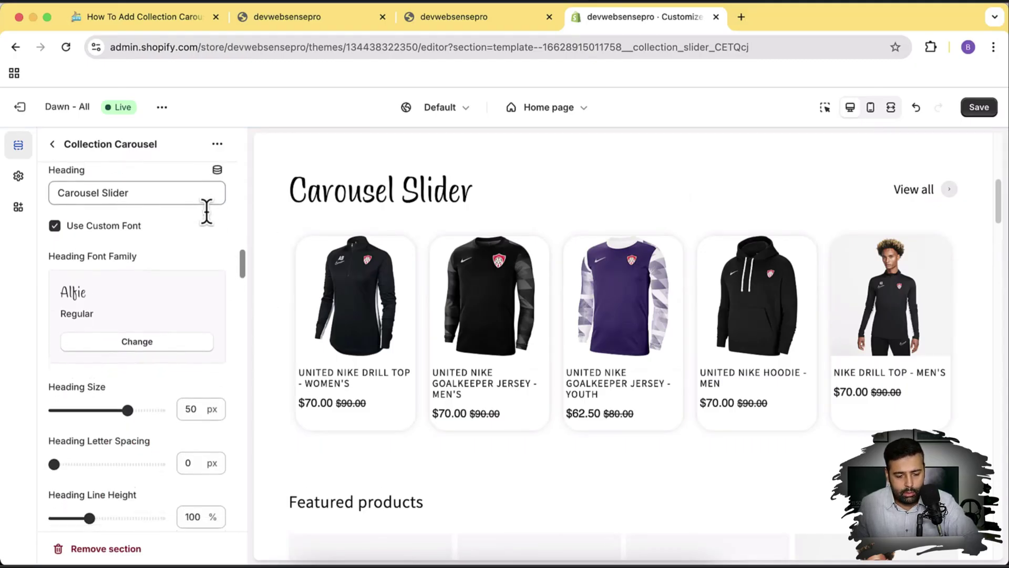
pyautogui.moveTo(131, 404)
pyautogui.mouseDown()
pyautogui.moveTo(99, 404)
pyautogui.moveTo(132, 405)
pyautogui.mouseUp()
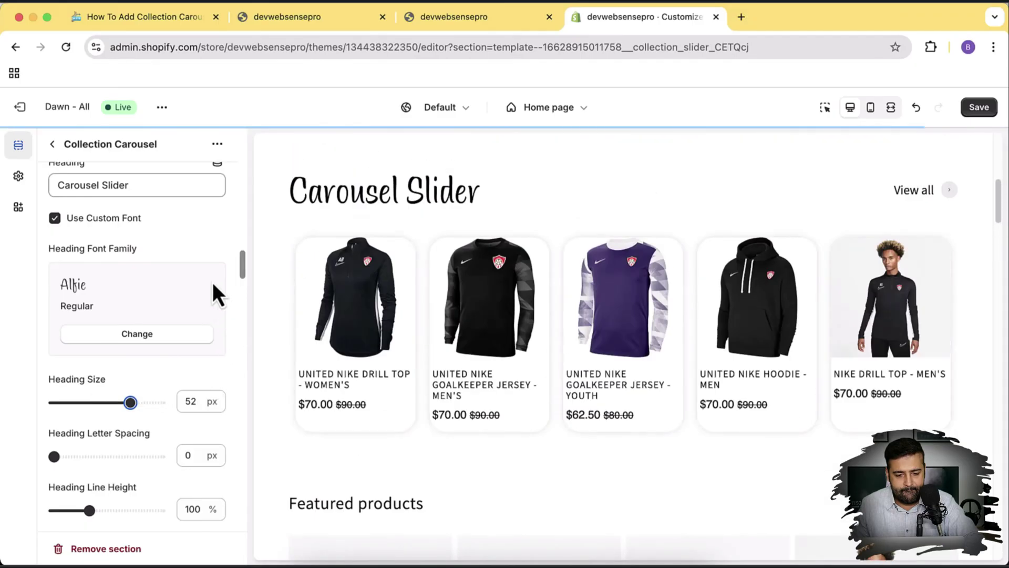
# - Set the Heading Letter Spacing to 1.7 px and the Heading Line Height to 130%
pyautogui.scroll(-1, 95, 437)
pyautogui.moveTo(55, 441); pyautogui.dragTo(90, 441)
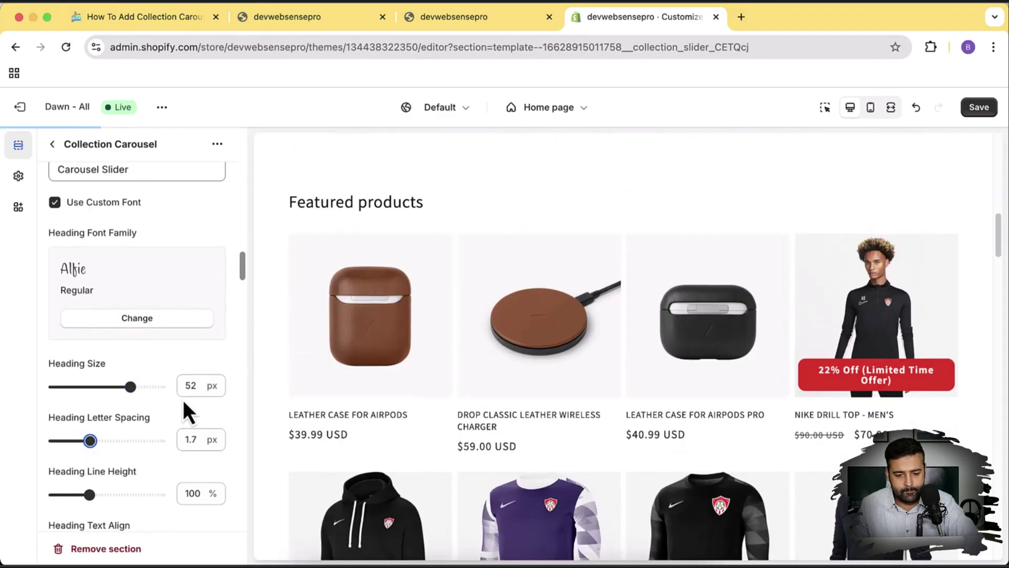
pyautogui.scroll(-3, 202, 320)
pyautogui.scroll(-2, 200, 307)
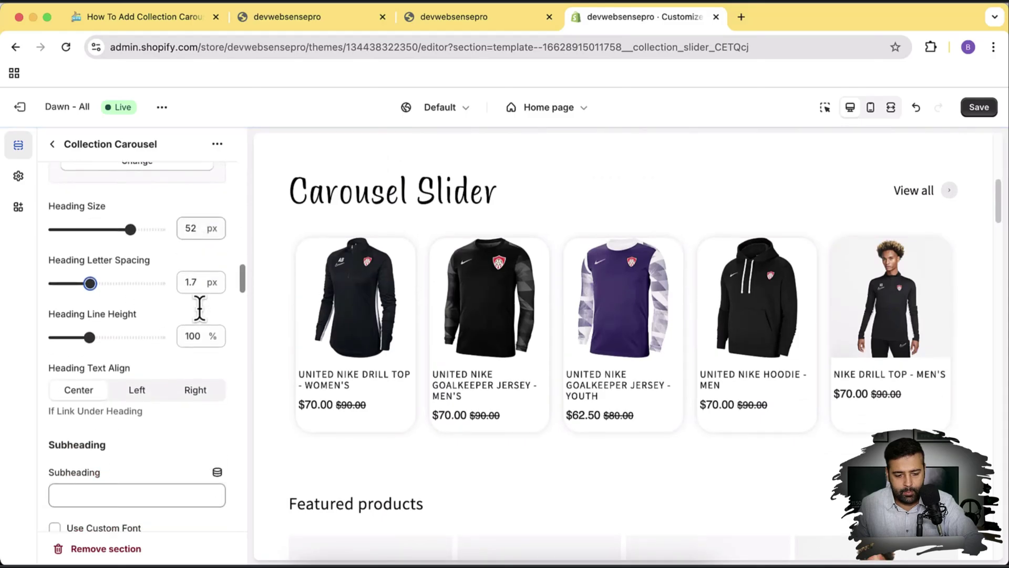
pyautogui.scroll(-1, 201, 310)
pyautogui.moveTo(90, 317); pyautogui.dragTo(110, 318)
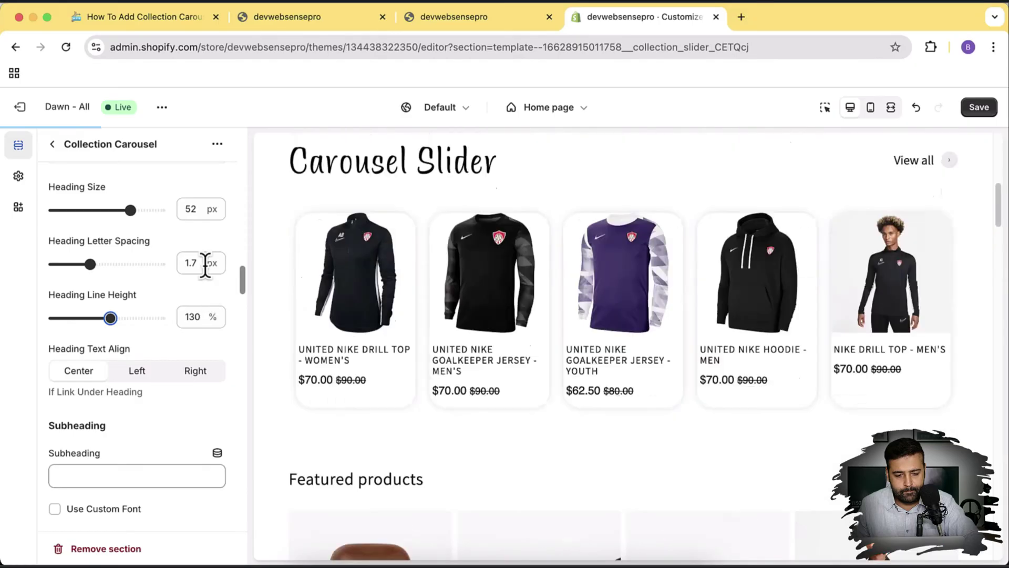
# - Enter "Subheading" as the carousel section's subheading
pyautogui.scroll(-2, 204, 264)
pyautogui.scroll(-1, 205, 266)
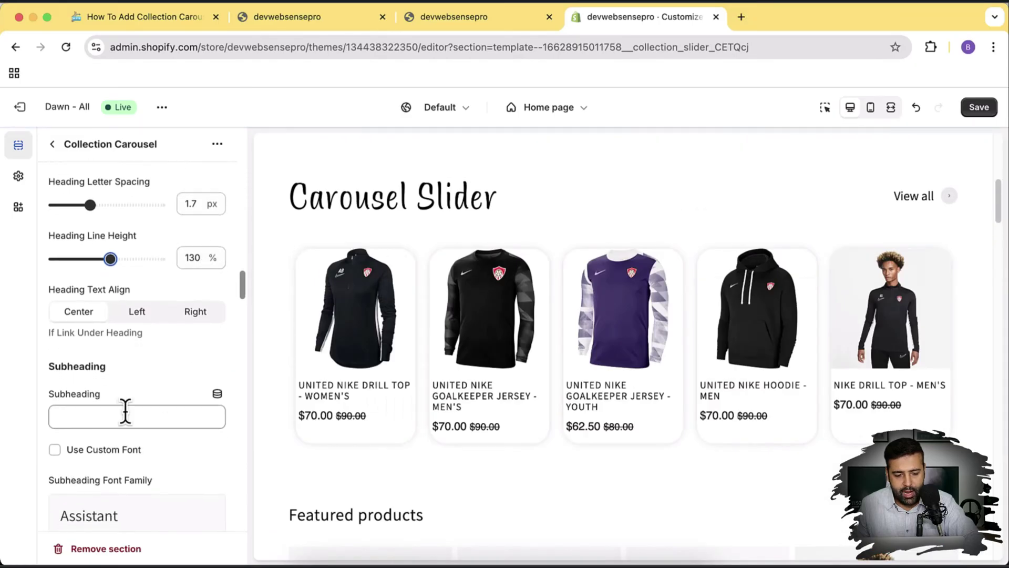
pyautogui.click(123, 415)
pyautogui.write('Subheading')
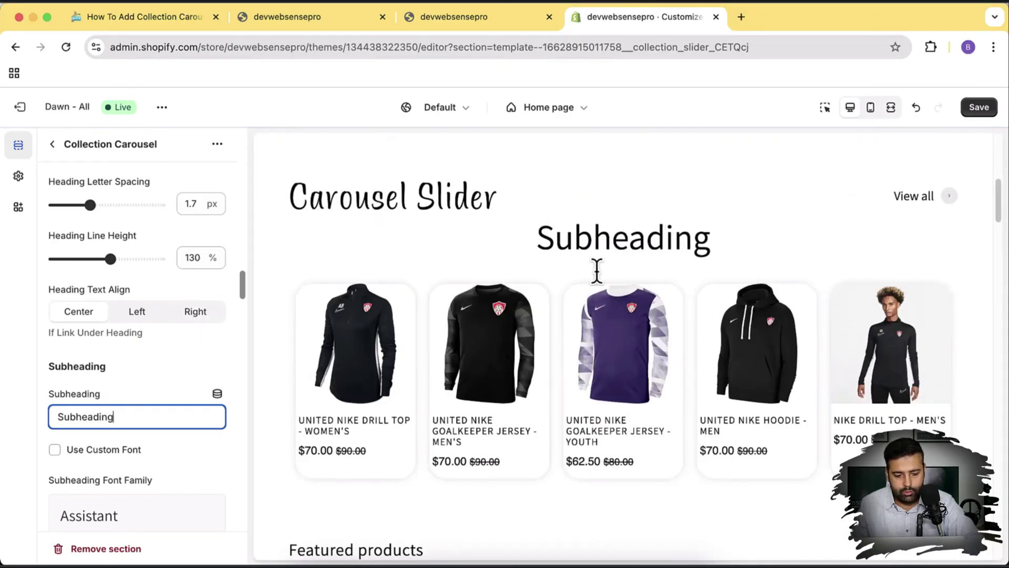
# - Try Left for the Heading Text Align option and switch it to Right
pyautogui.scroll(-1, 189, 295)
pyautogui.scroll(1, 216, 315)
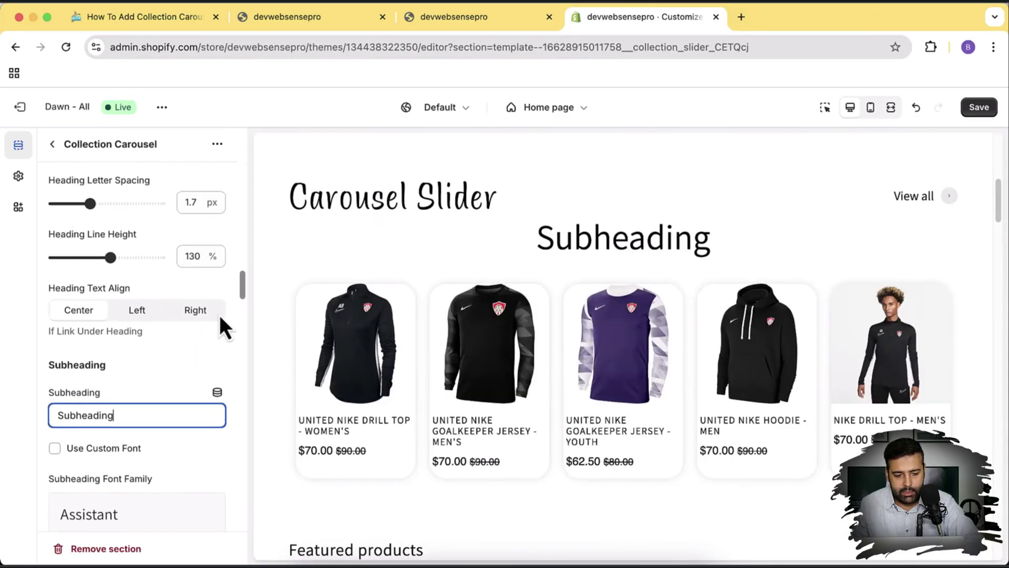
pyautogui.click(140, 311)
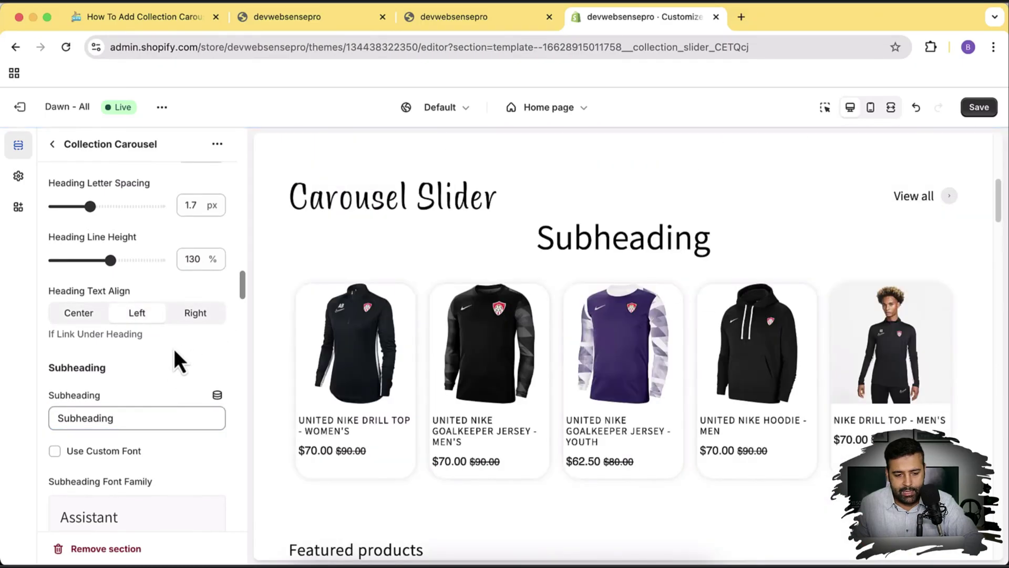
pyautogui.scroll(-1, 182, 334)
pyautogui.click(192, 290)
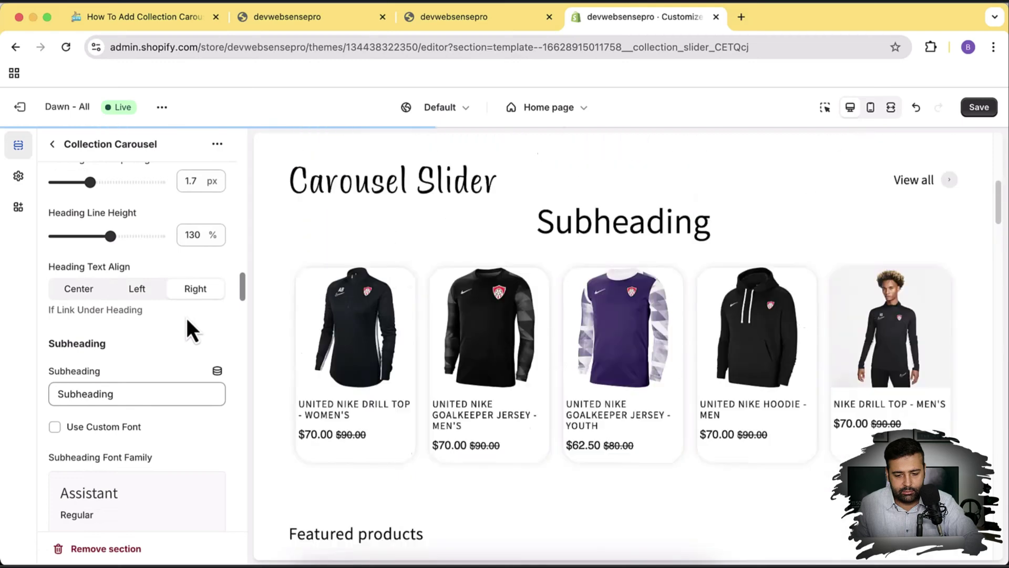
# - Set the Subheading Text Align option to Left
pyautogui.scroll(-5, 186, 316)
pyautogui.scroll(-13, 192, 315)
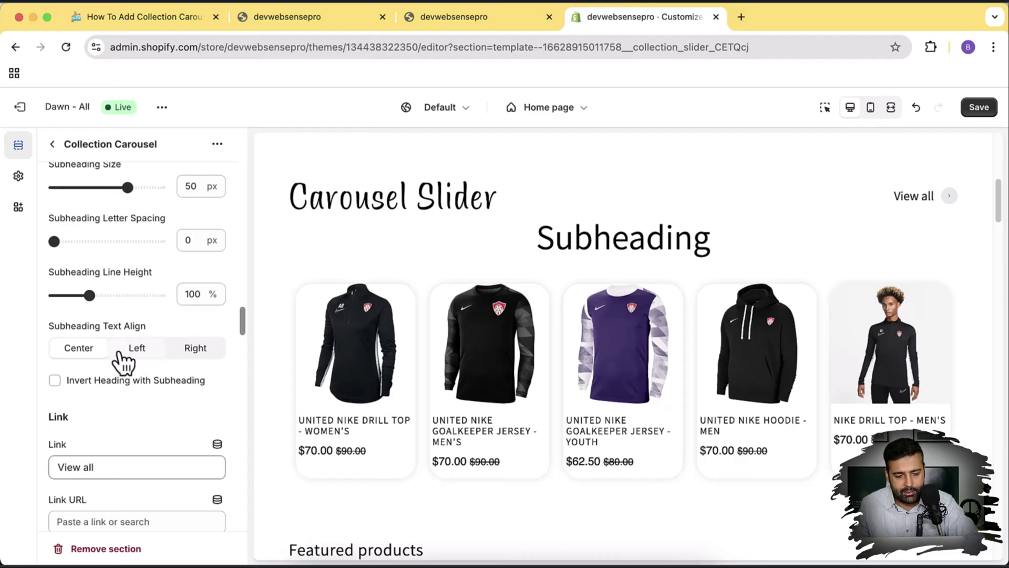
pyautogui.click(136, 352)
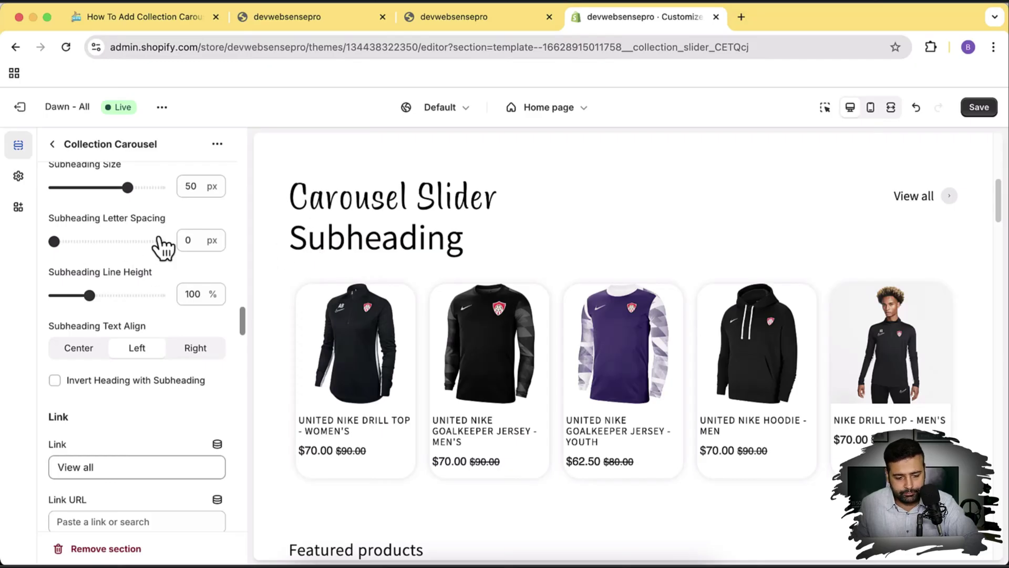
# - Point the carousel's "View all" link to the All Products collection
pyautogui.scroll(-5, 169, 231)
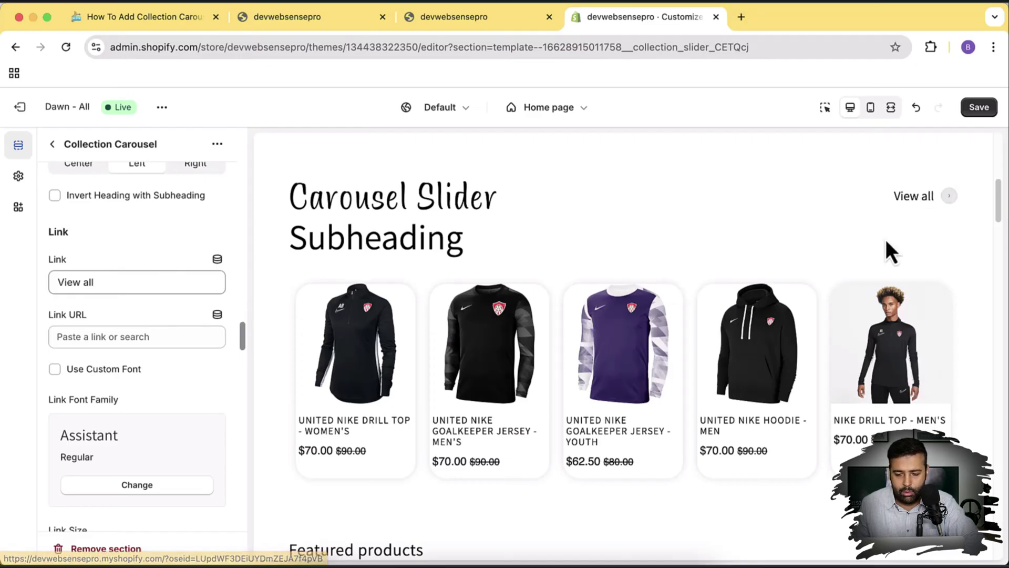
pyautogui.click(110, 336)
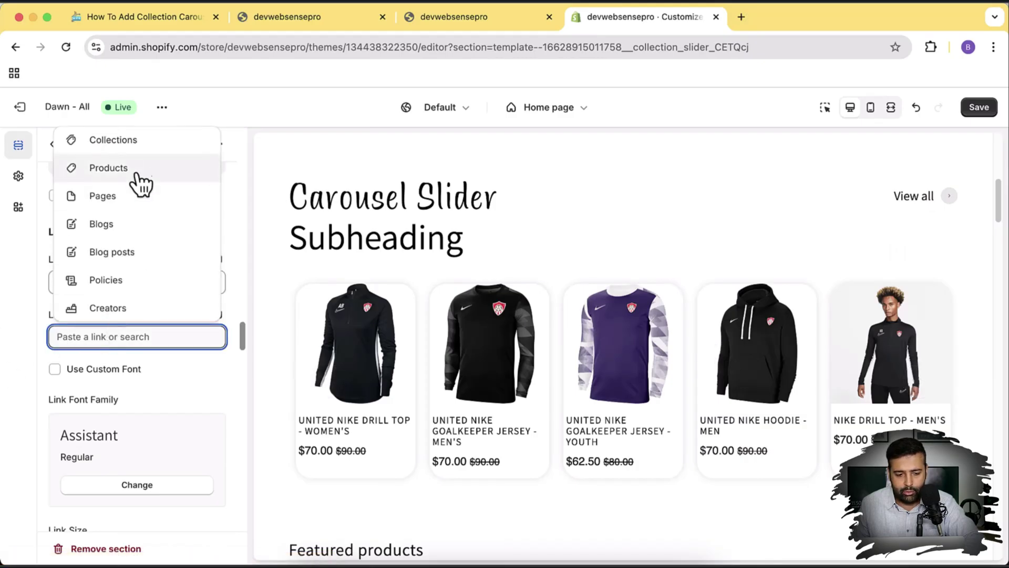
pyautogui.click(141, 146)
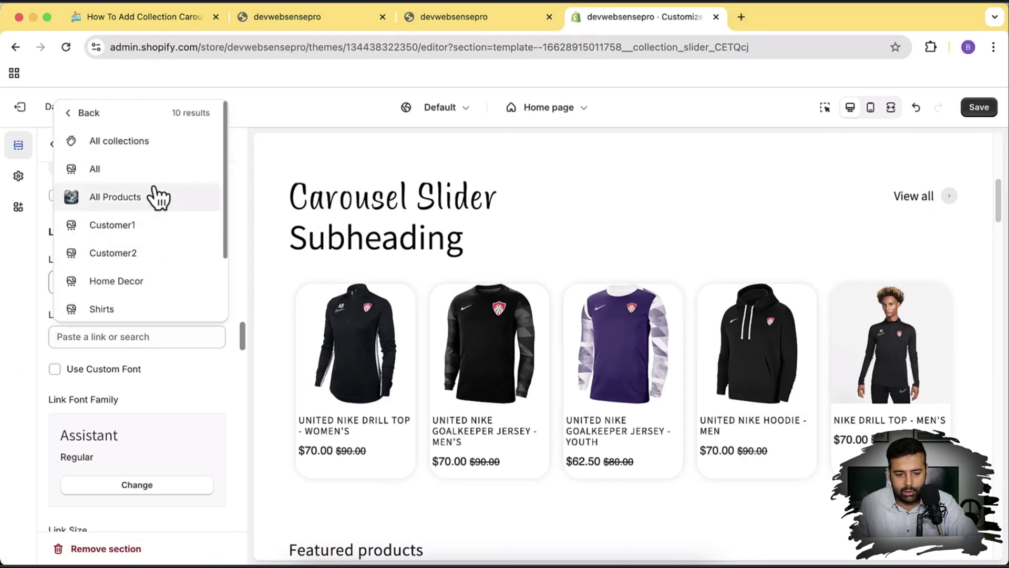
pyautogui.click(157, 197)
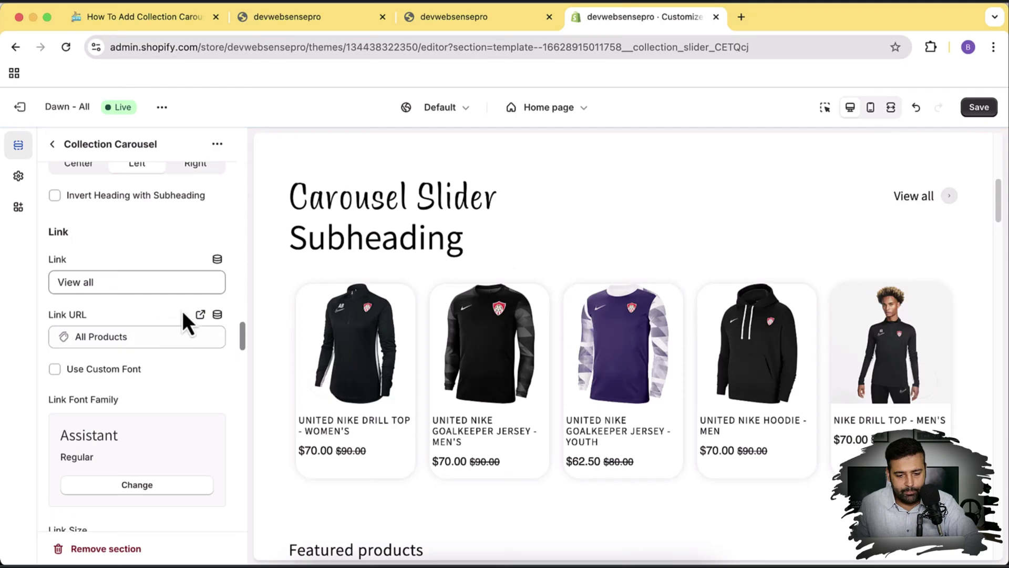
# - Clear the carousel's subheading and heading texts
pyautogui.scroll(10, 162, 272)
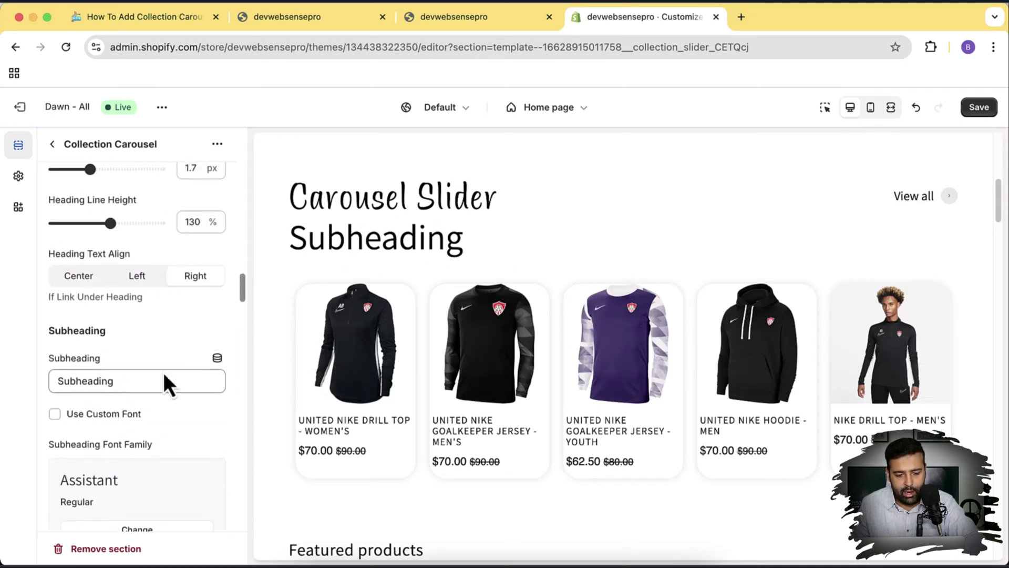
pyautogui.moveTo(162, 370); pyautogui.dragTo(24, 392)
pyautogui.press('super+a')
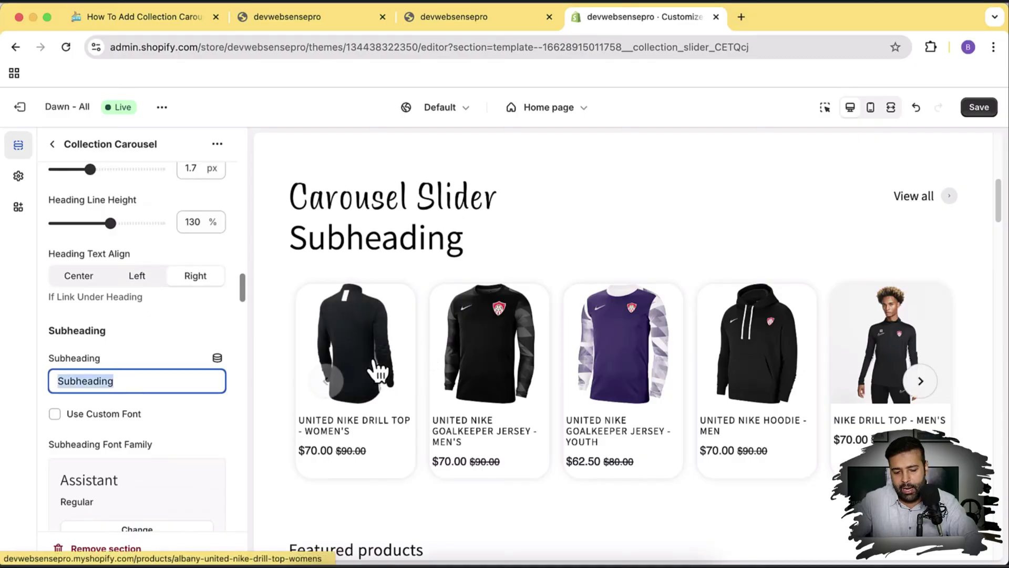
pyautogui.press('BackSpace')
pyautogui.scroll(10, 179, 333)
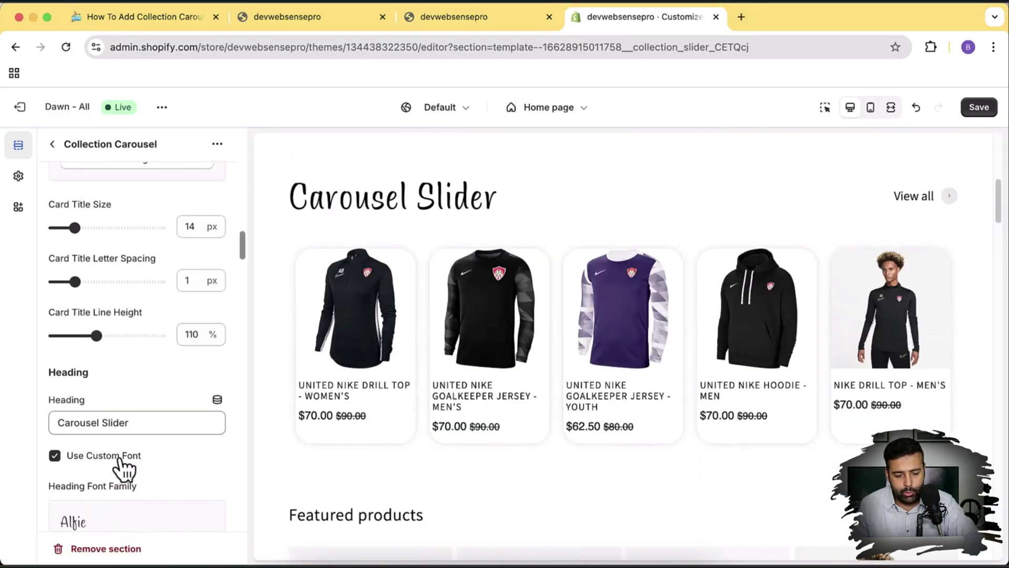
pyautogui.click(140, 419)
pyautogui.press('super+a')
pyautogui.press('BackSpace')
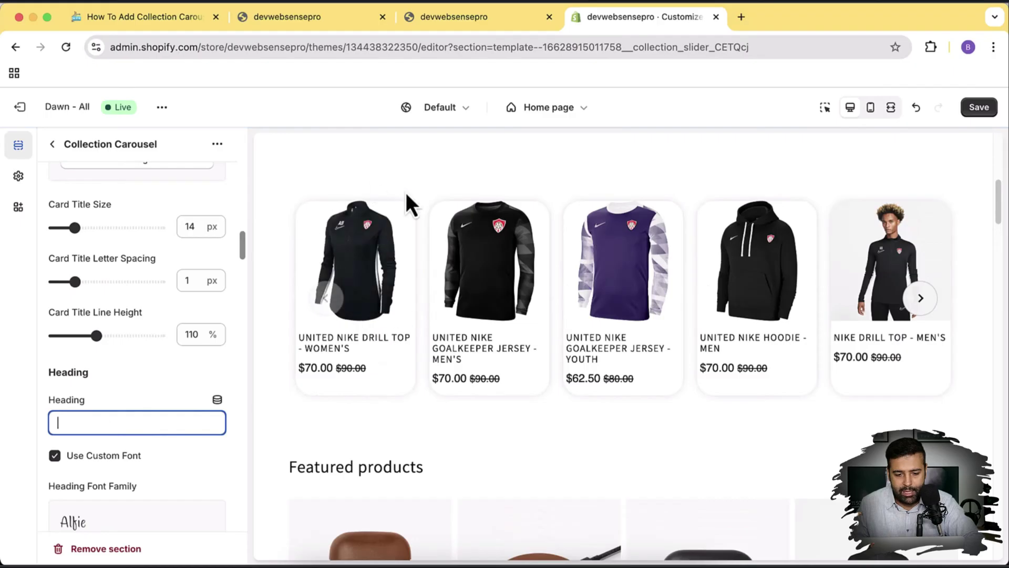
# - Turn off the Use Box Shadow and Use Card Roundness options for the carousel cards
pyautogui.scroll(6, 158, 331)
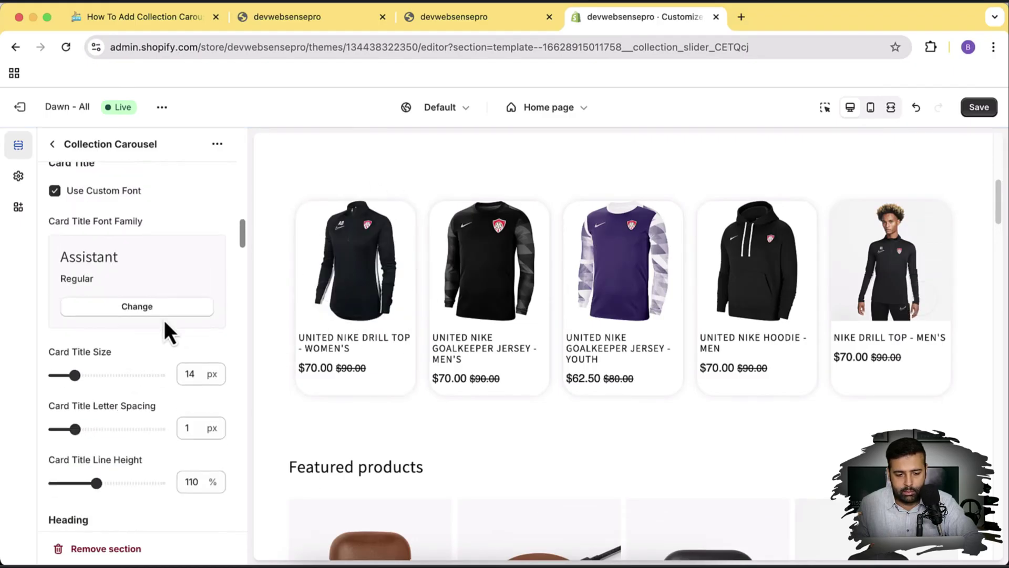
pyautogui.scroll(10, 164, 322)
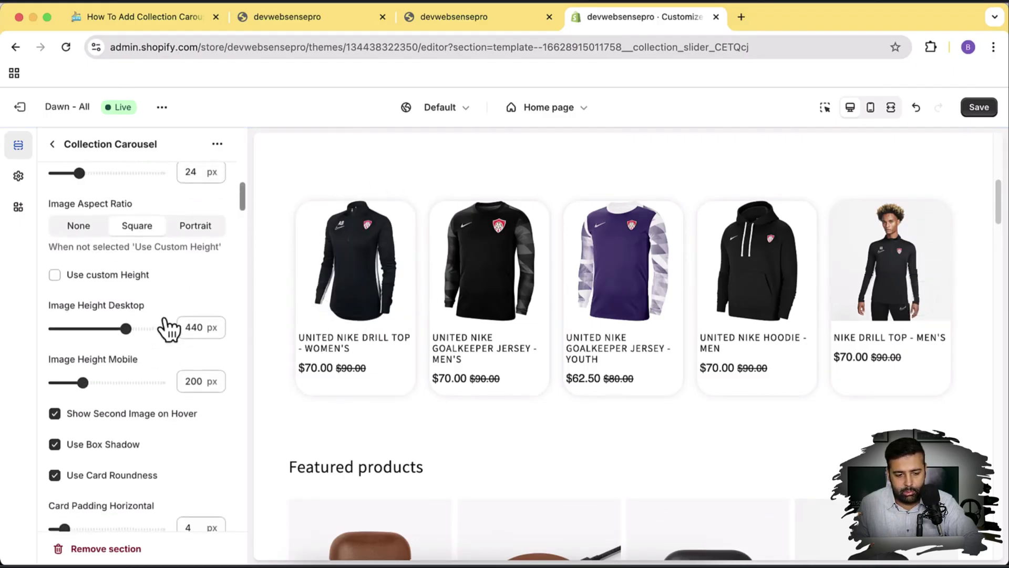
pyautogui.scroll(10, 169, 295)
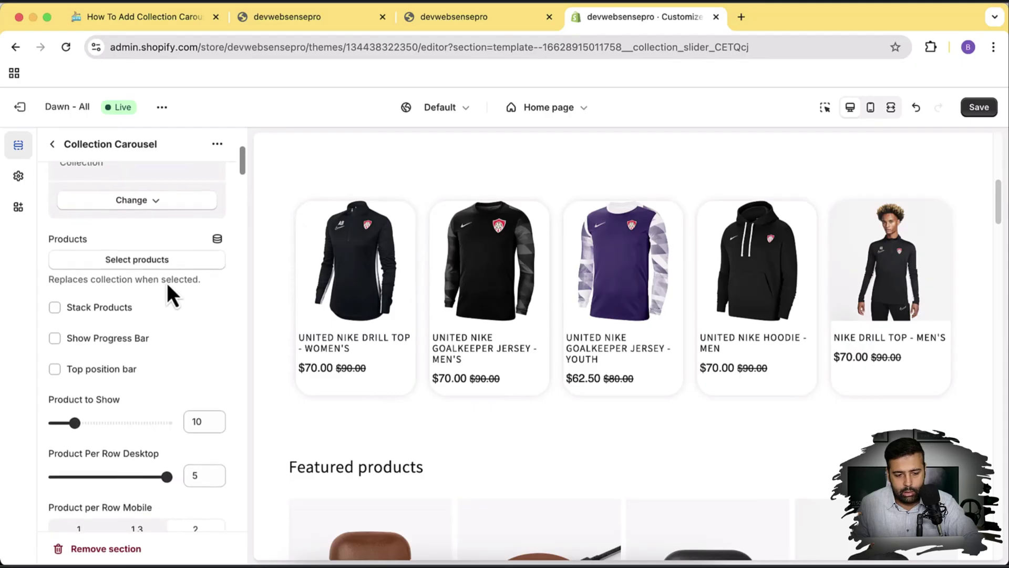
pyautogui.scroll(-7, 168, 263)
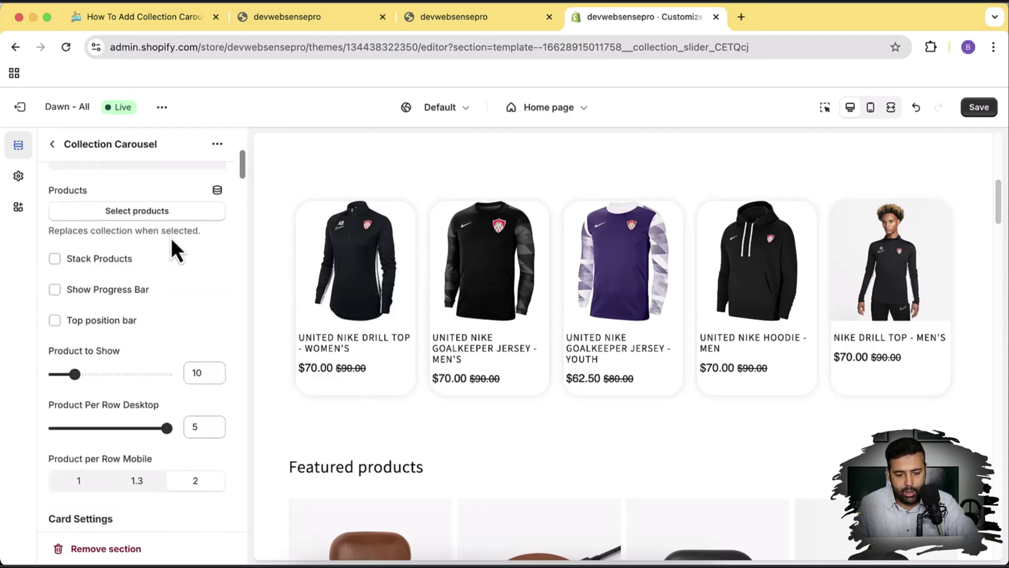
pyautogui.scroll(-8, 172, 237)
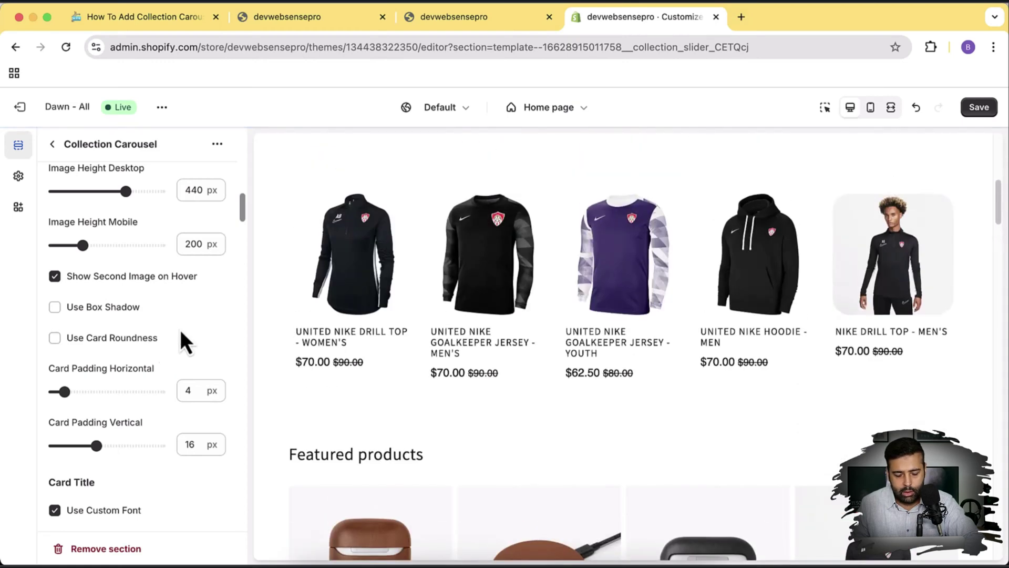
# - Search the section settings for "border" and set the Image Border Radius to 16 px
pyautogui.scroll(5, 190, 337)
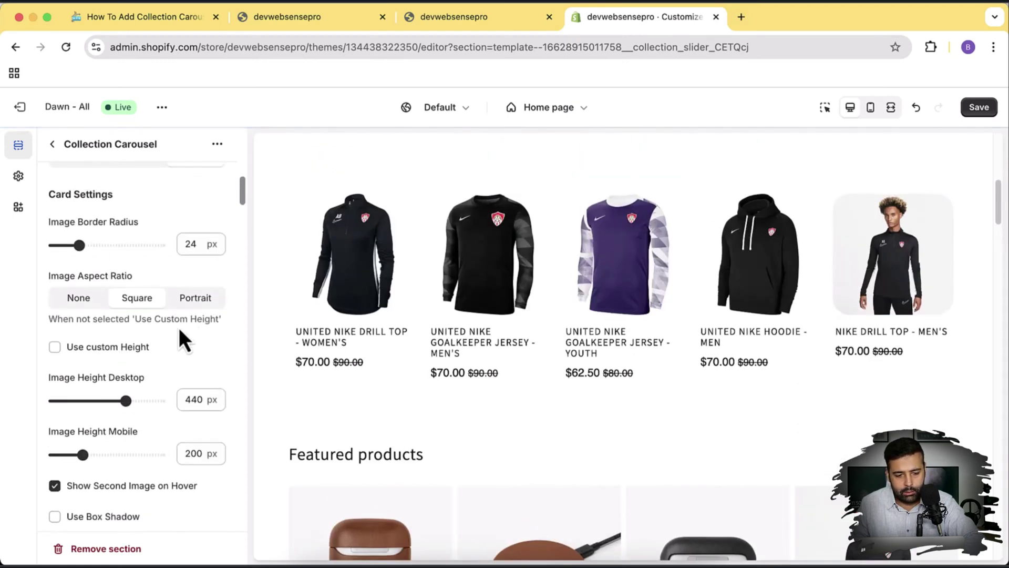
pyautogui.scroll(8, 181, 331)
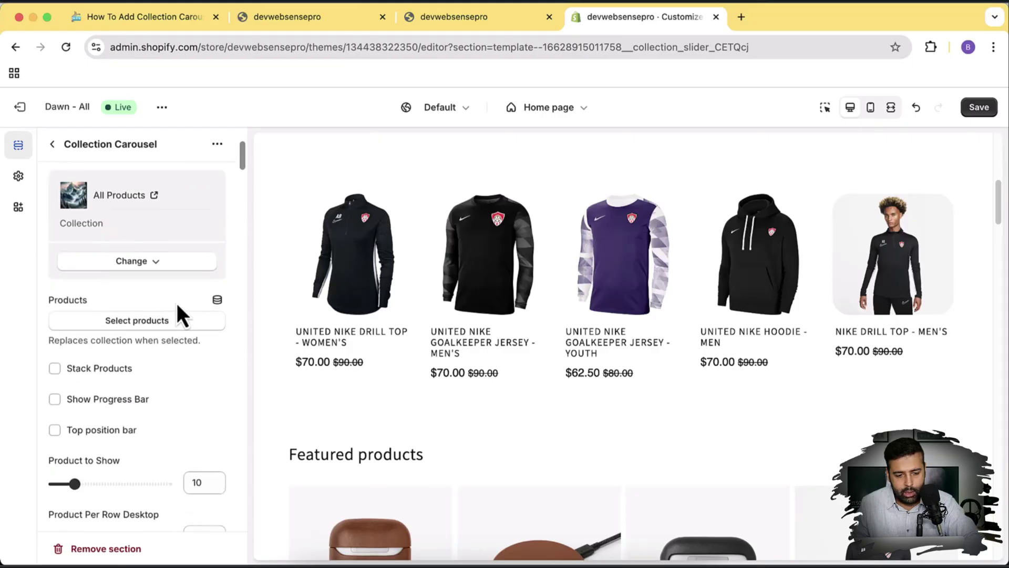
pyautogui.scroll(-15, 177, 306)
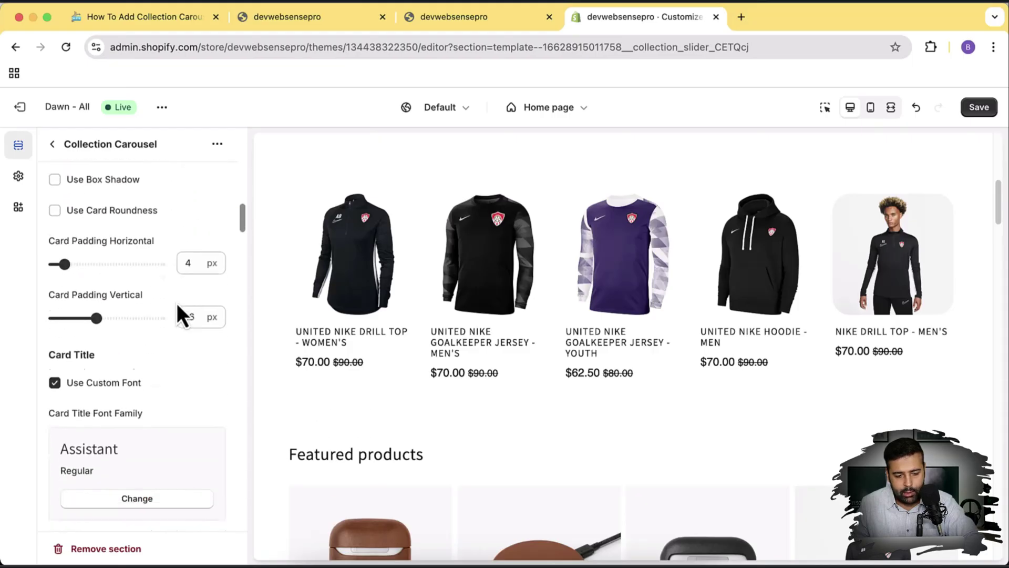
pyautogui.scroll(-6, 177, 302)
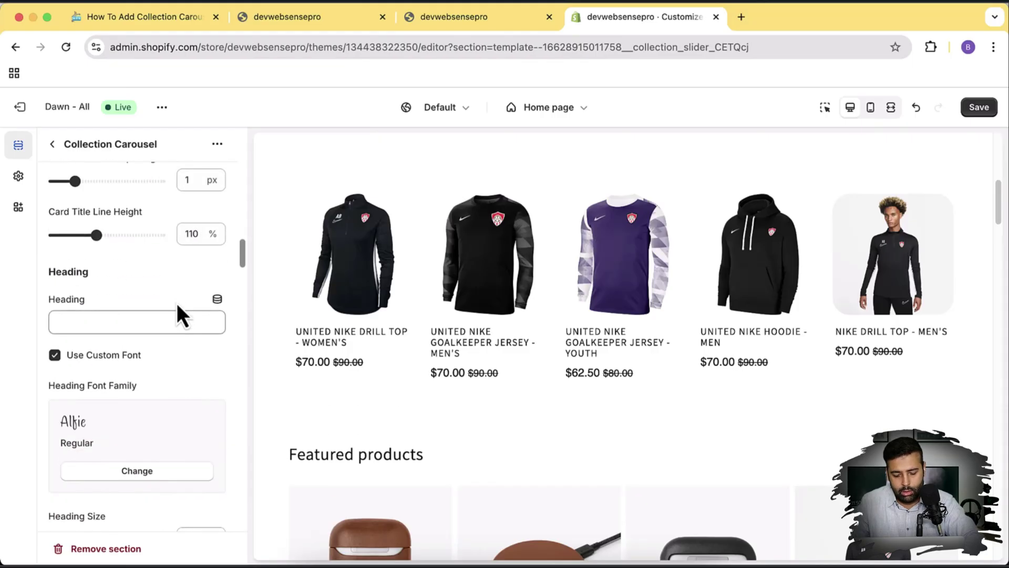
pyautogui.hotkey('ctrl', 'f')
pyautogui.write('border')
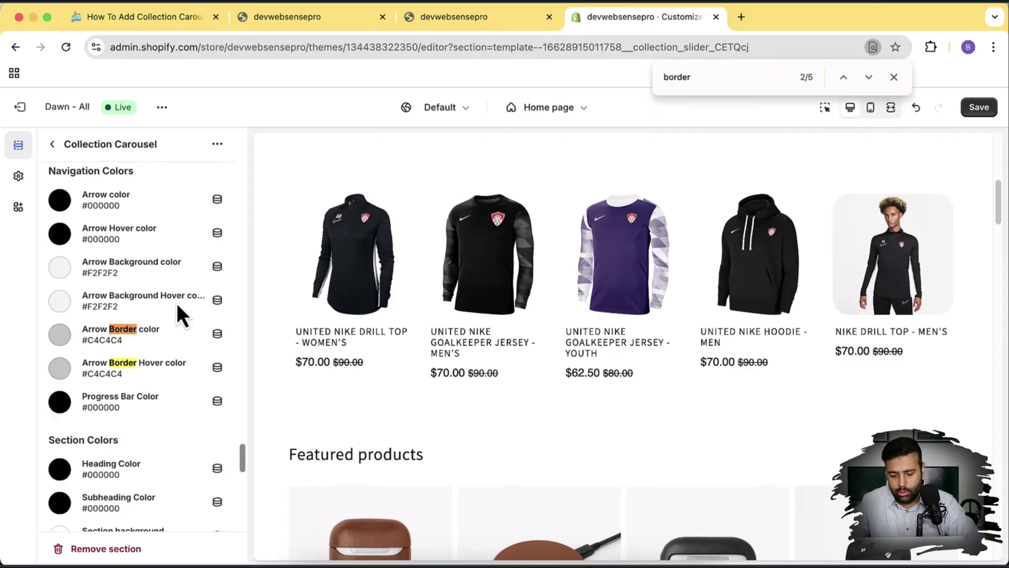
pyautogui.press('Return')
pyautogui.press('Return')
pyautogui.press('Return')
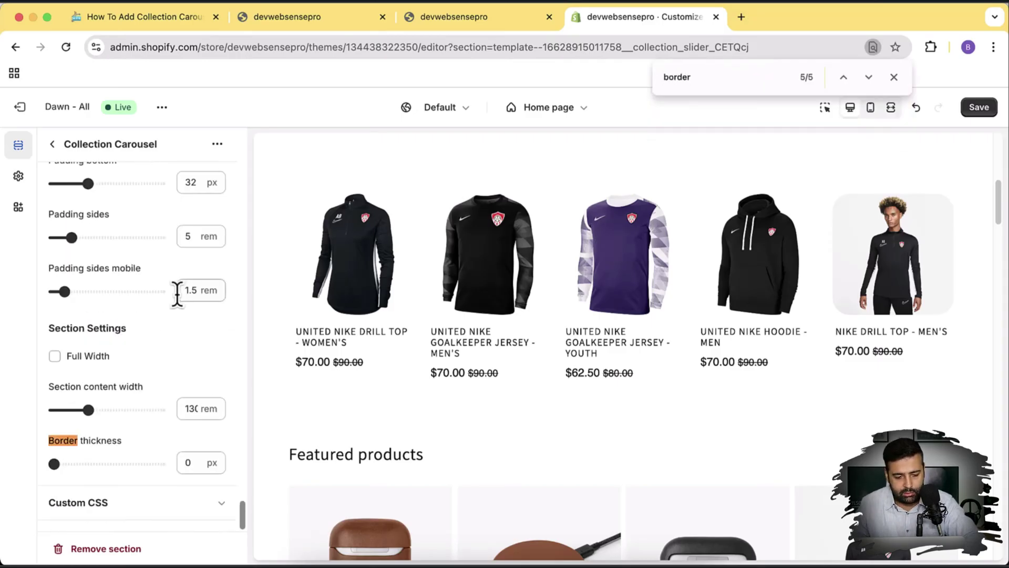
pyautogui.press('Return')
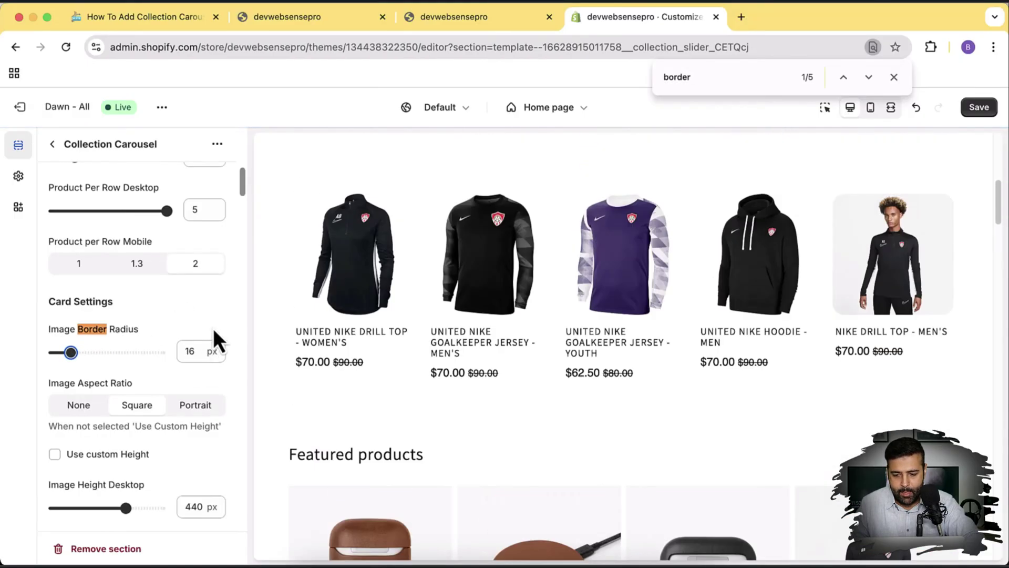
pyautogui.click(894, 78)
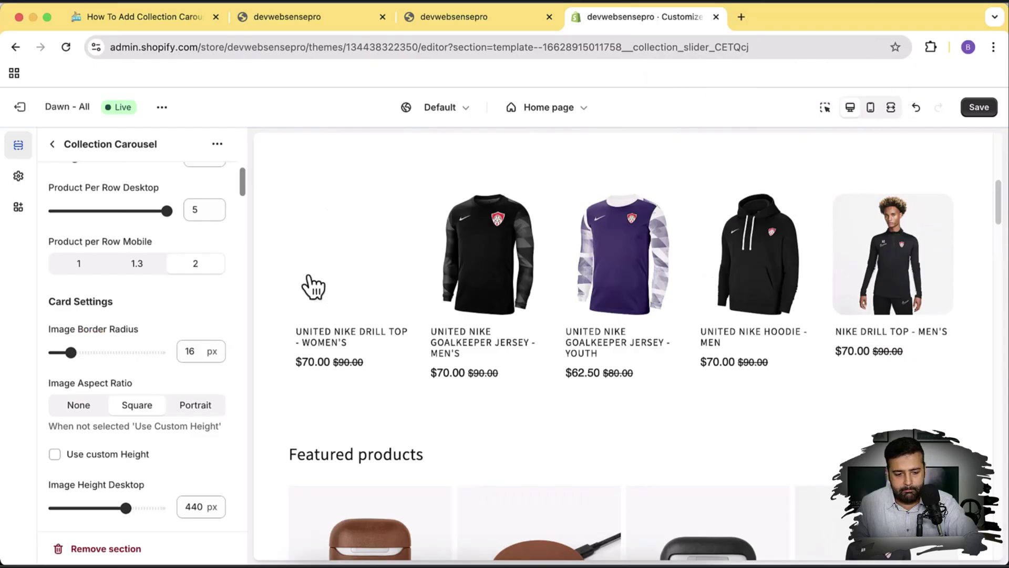
# - Look through the carousel's heading, subheading, link and card price settings down to the arrow settings
pyautogui.scroll(-10, 203, 256)
pyautogui.scroll(-10, 203, 256)
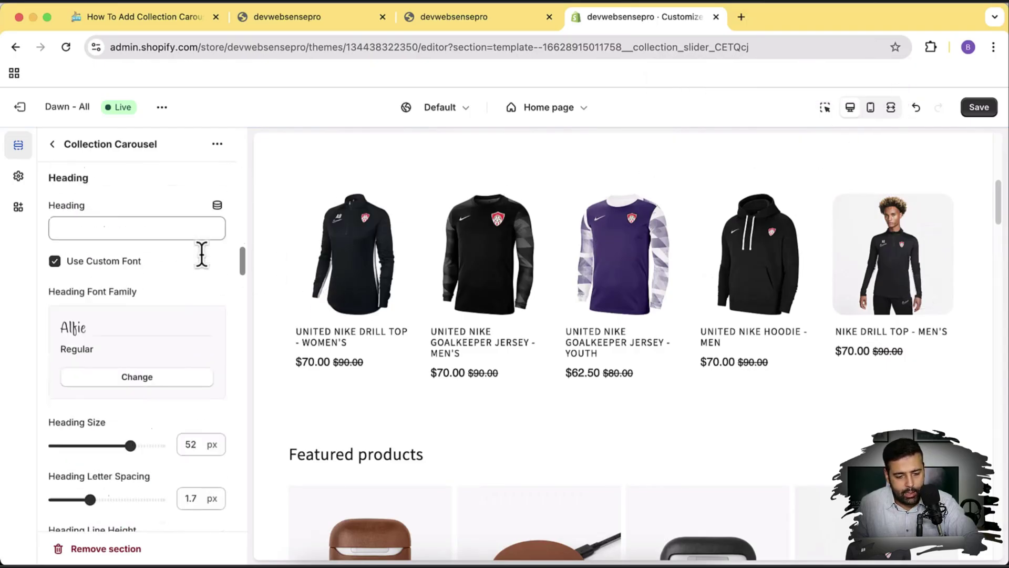
pyautogui.scroll(-8, 202, 254)
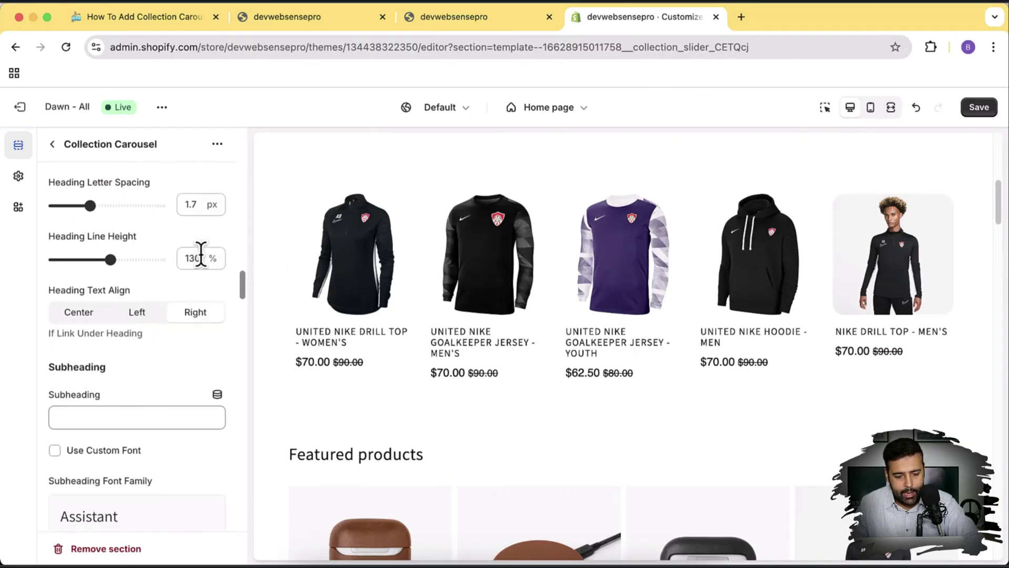
pyautogui.scroll(-10, 176, 242)
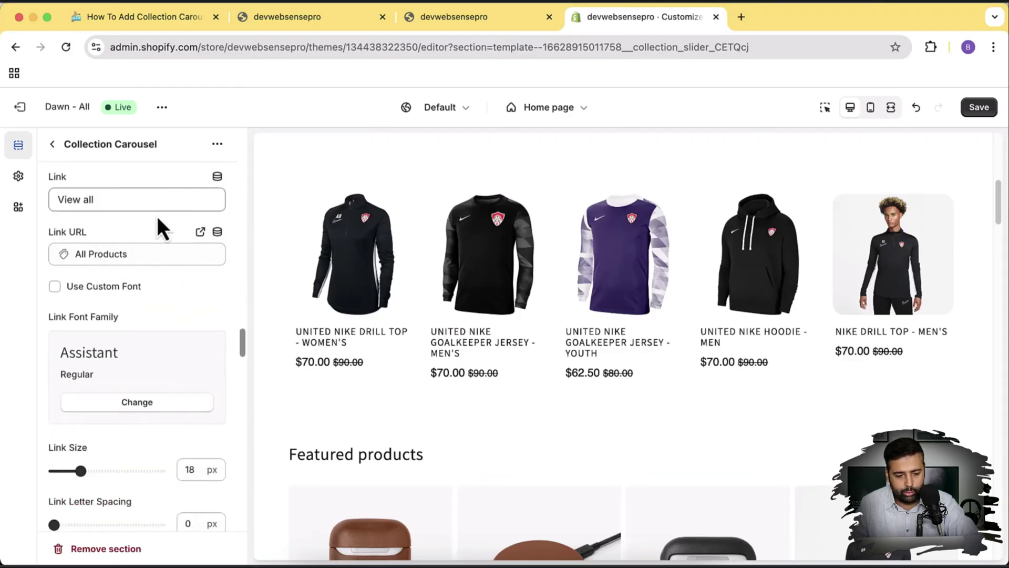
pyautogui.scroll(-10, 157, 218)
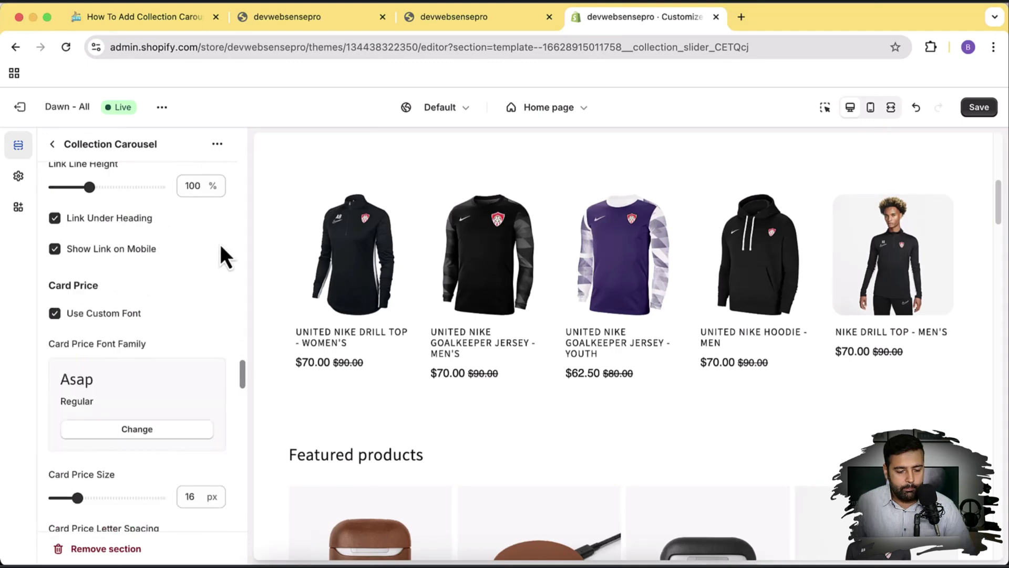
pyautogui.scroll(-3, 226, 257)
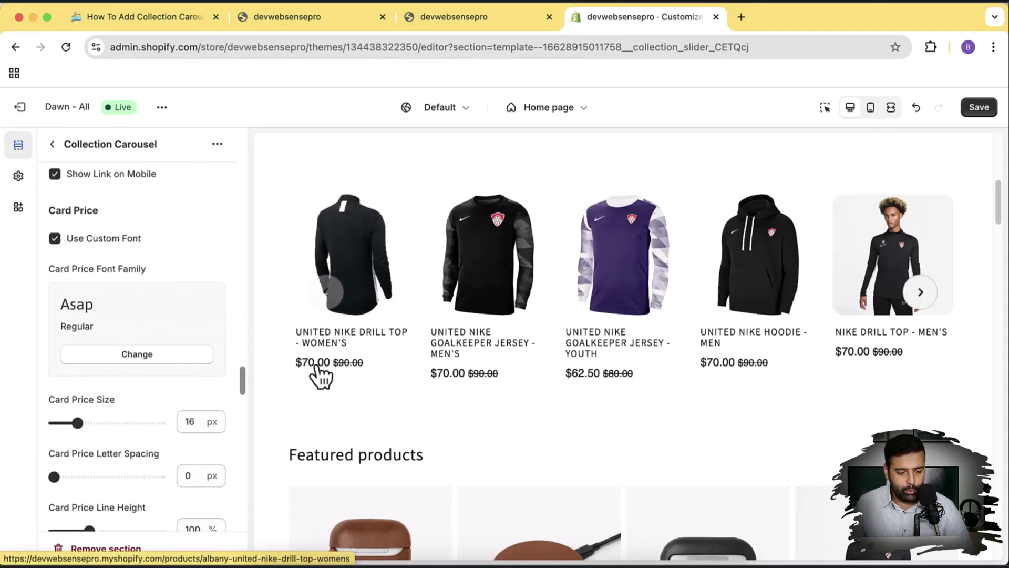
pyautogui.scroll(-1, 190, 220)
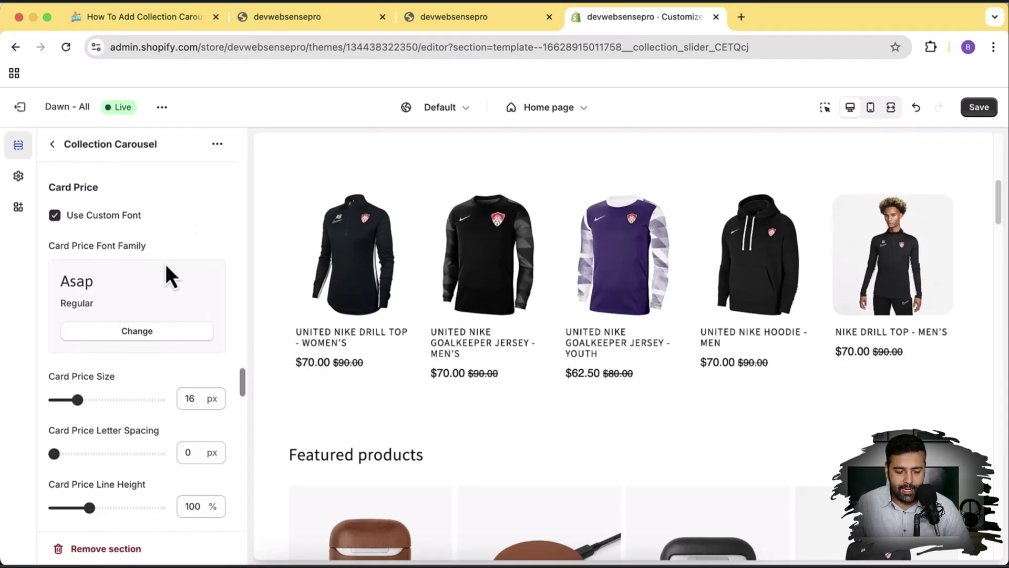
pyautogui.scroll(-1, 166, 264)
pyautogui.scroll(-1, 140, 371)
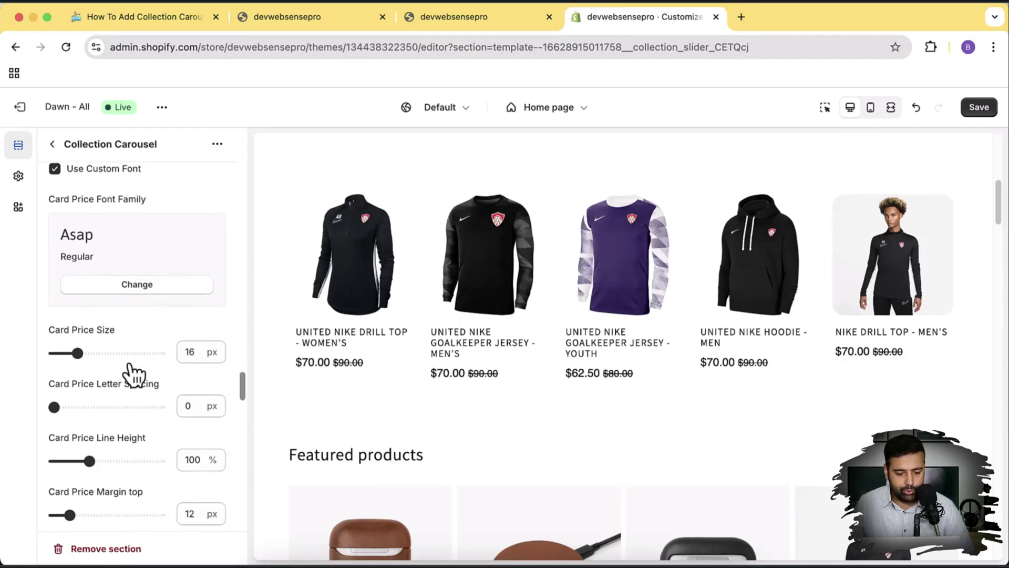
pyautogui.scroll(-15, 192, 291)
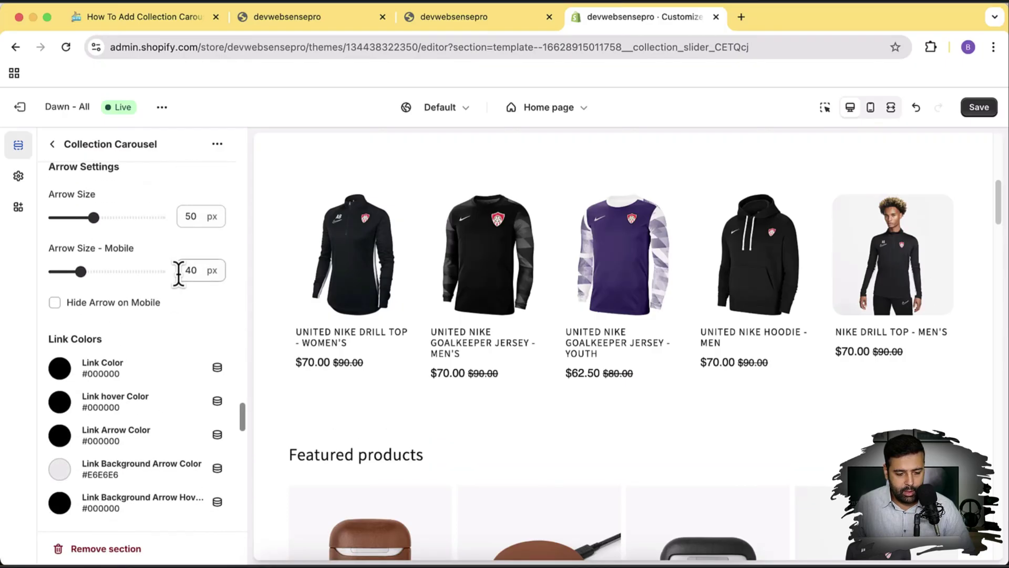
# - Try an Arrow Size of 86 px in the carousel and reduce it to 40 px
pyautogui.scroll(1, 179, 273)
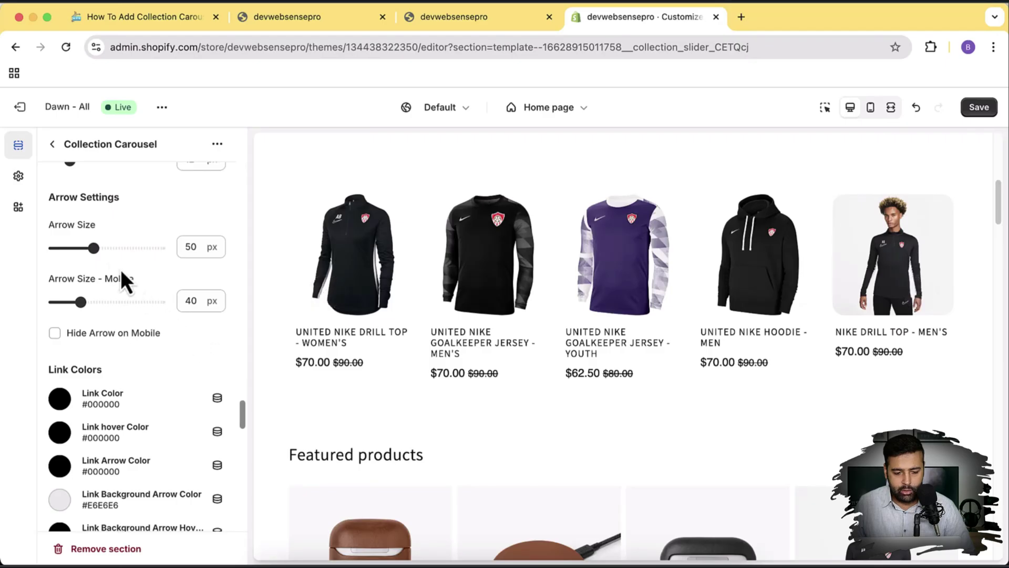
pyautogui.moveTo(103, 251); pyautogui.dragTo(142, 251)
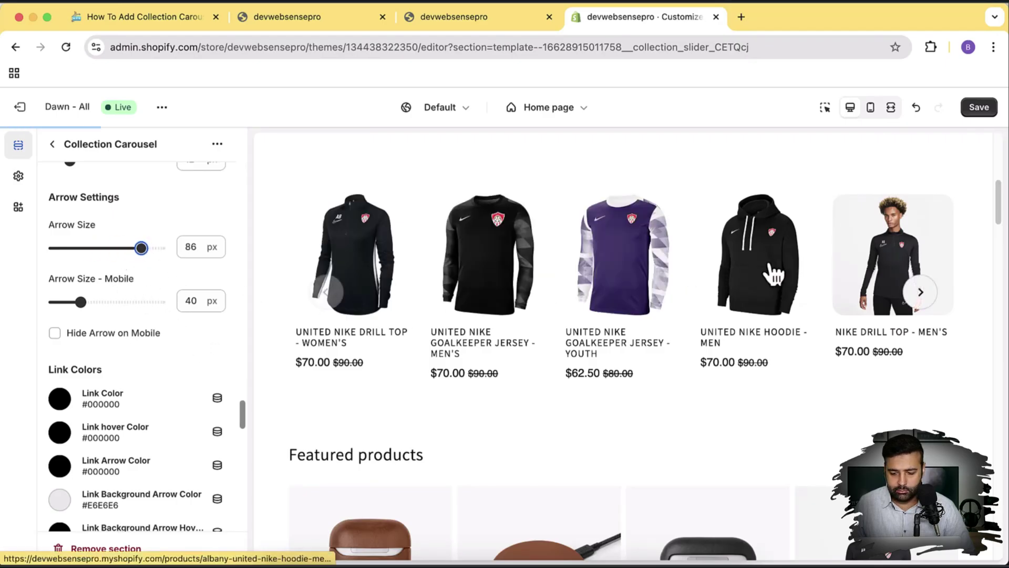
pyautogui.scroll(-5, 768, 262)
pyautogui.scroll(5, 770, 274)
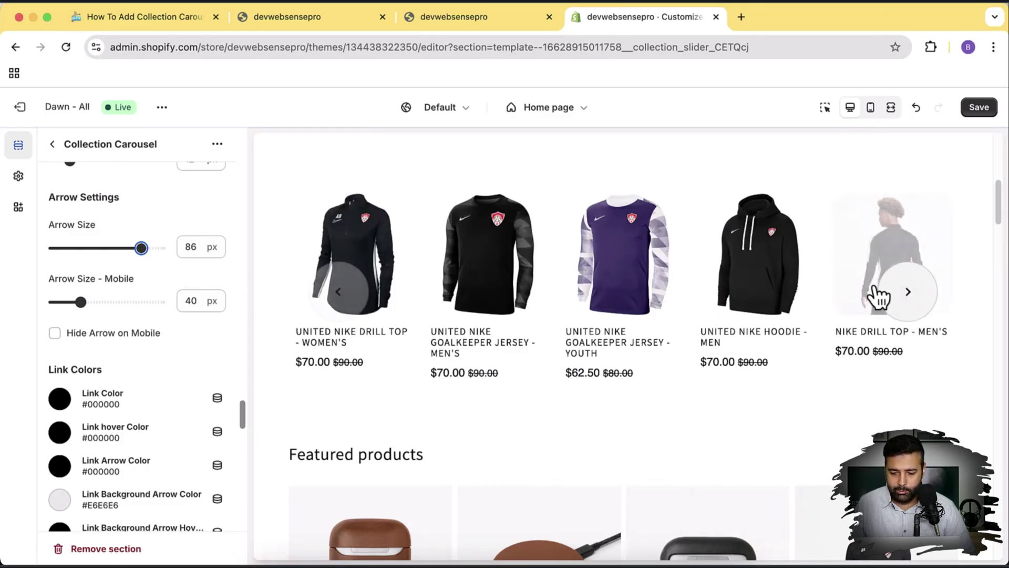
pyautogui.moveTo(142, 249); pyautogui.dragTo(80, 250)
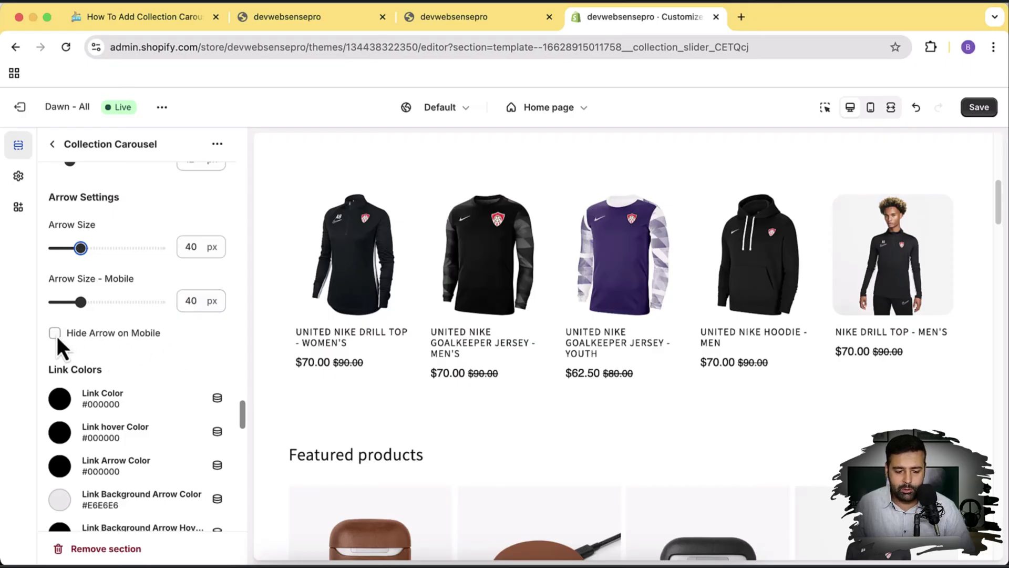
# - Try #BCB6B6 as the Card Background Color and clear the value to make it transparent
pyautogui.scroll(-1, 219, 294)
pyautogui.scroll(-4, 219, 294)
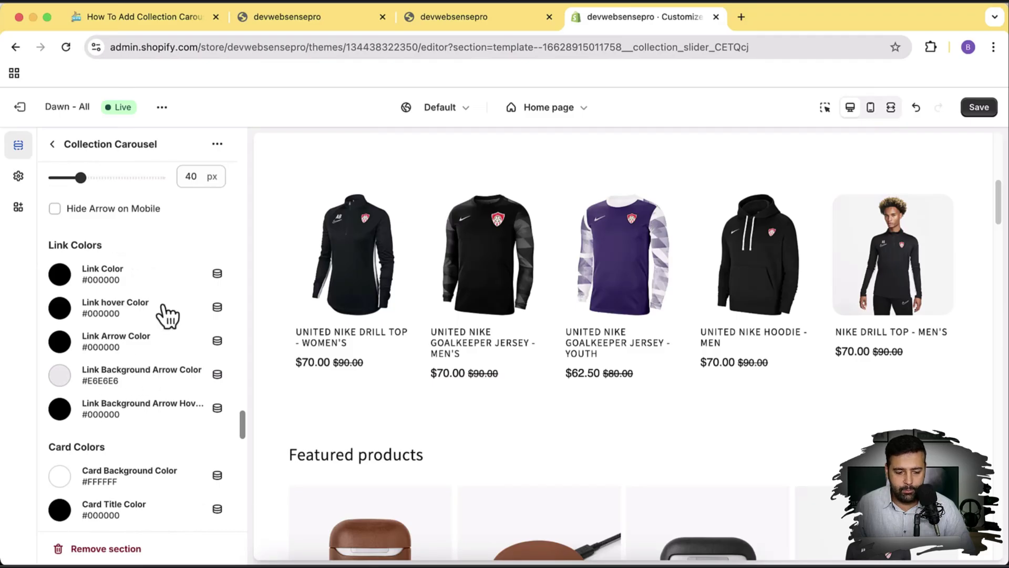
pyautogui.scroll(-7, 132, 226)
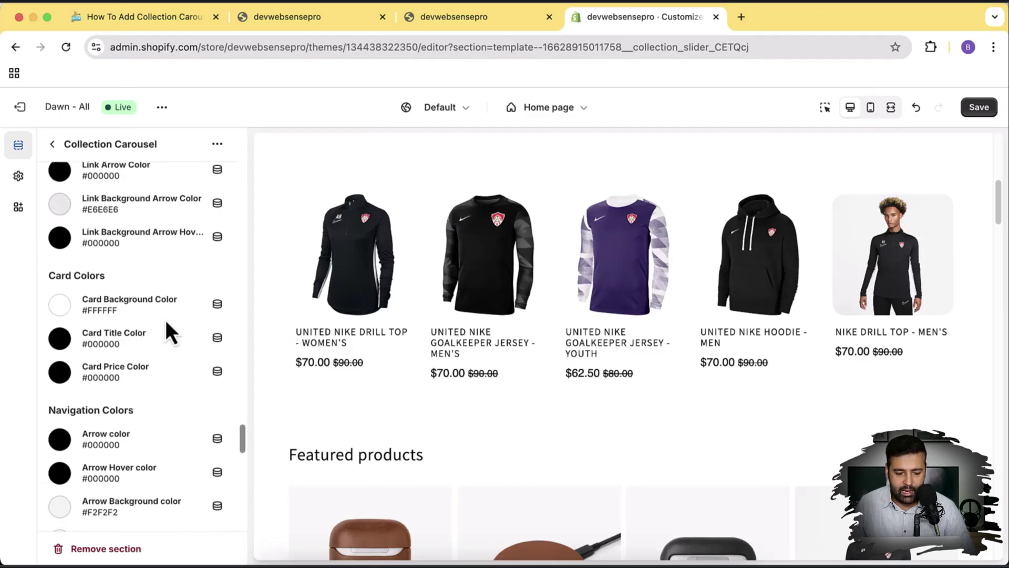
pyautogui.click(59, 305)
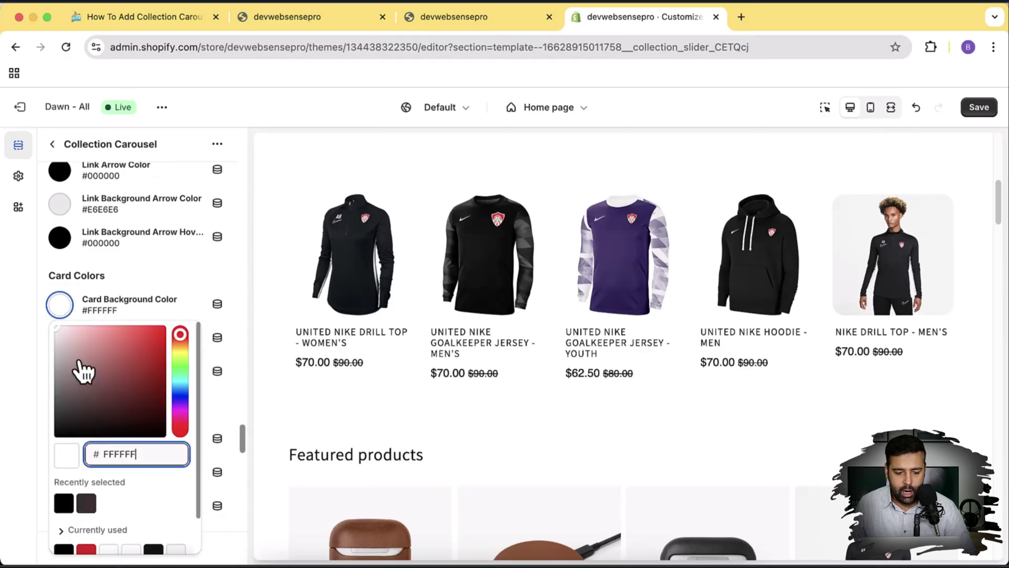
pyautogui.click(58, 354)
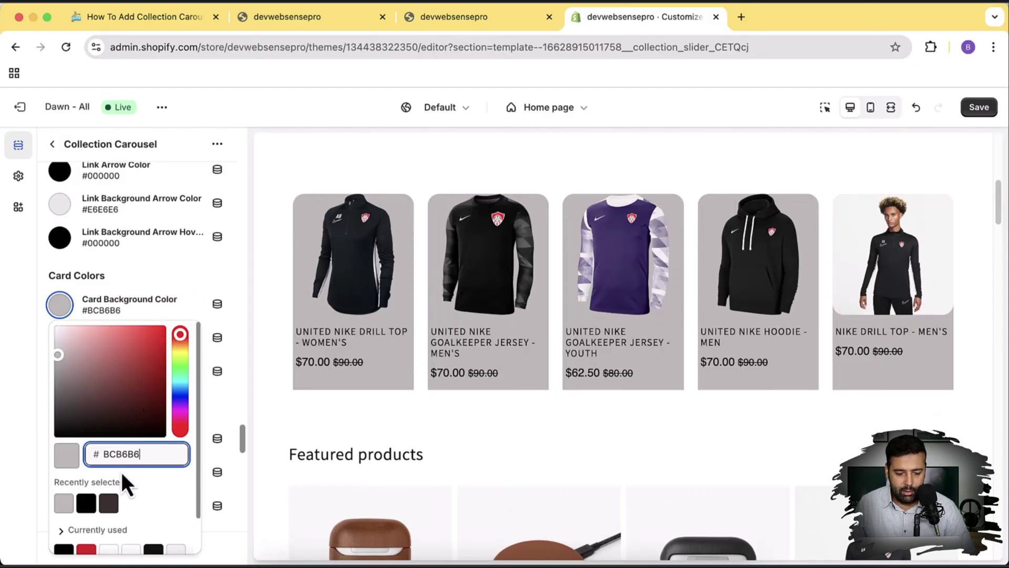
pyautogui.doubleClick(144, 454)
pyautogui.press('BackSpace')
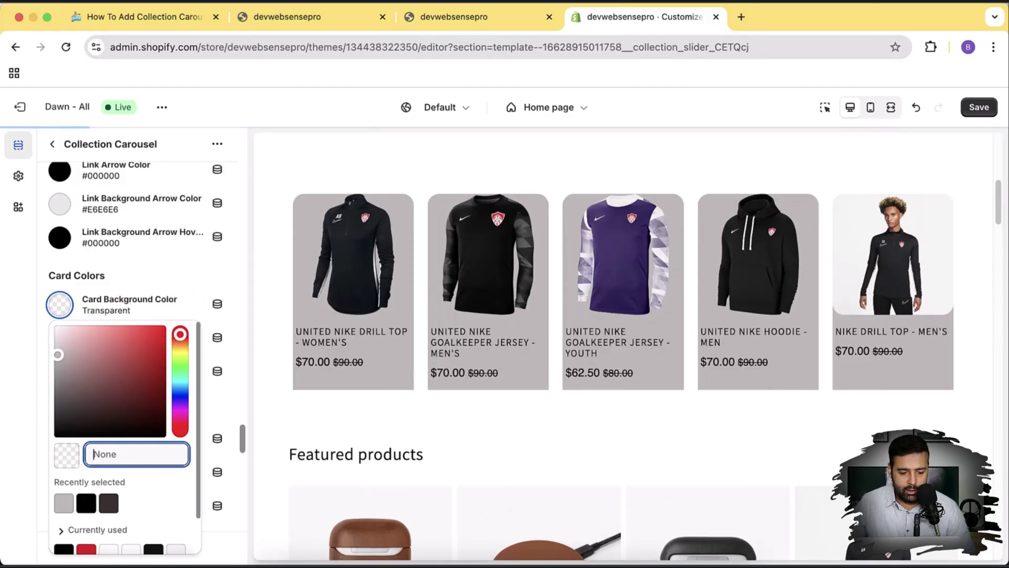
pyautogui.click(157, 285)
# - Try the red #DA5656 as the Card Title Color and change it to #1A1A1A
pyautogui.scroll(-1, 173, 286)
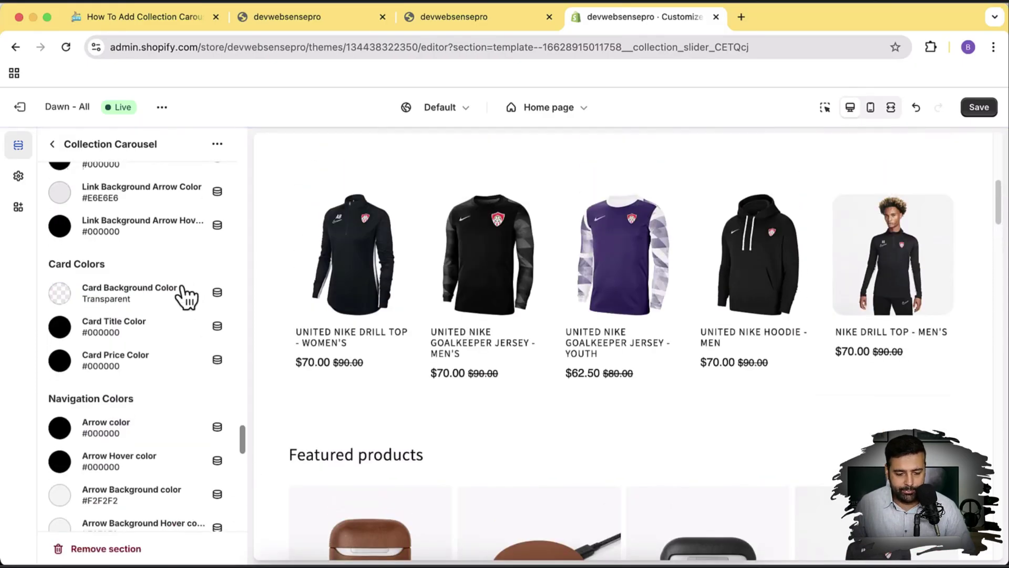
pyautogui.click(59, 326)
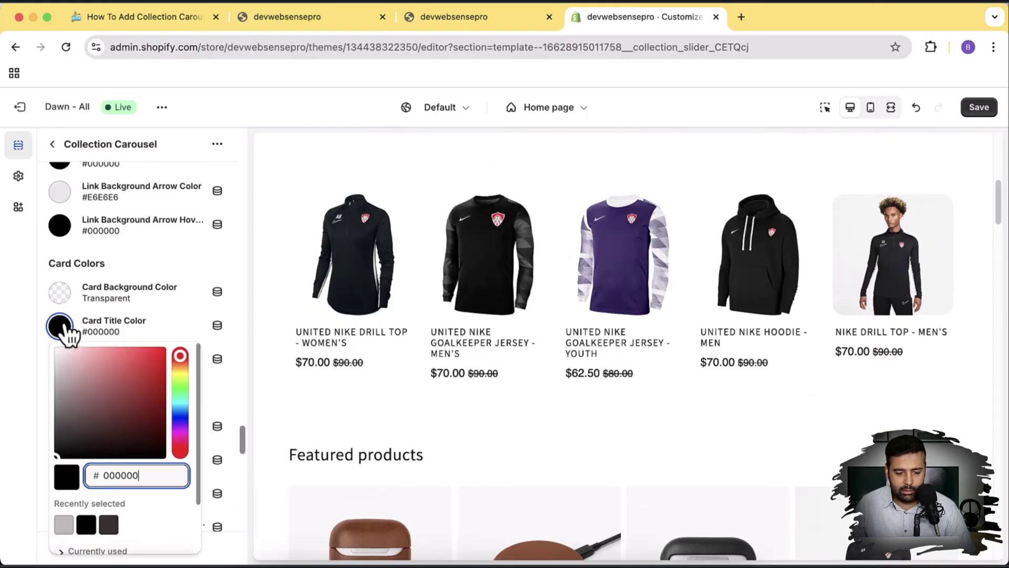
pyautogui.click(121, 362)
pyautogui.click(210, 277)
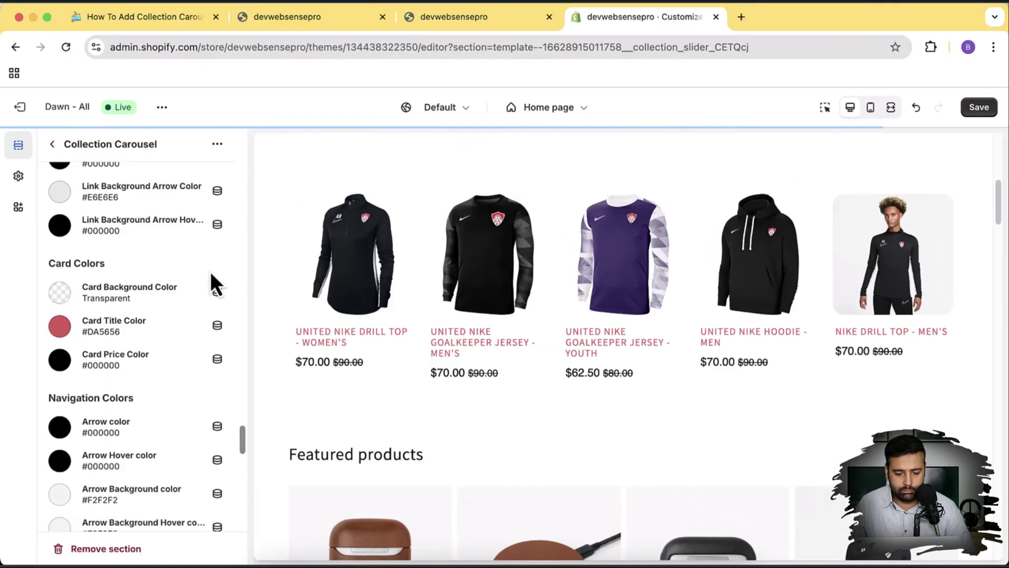
pyautogui.click(68, 331)
pyautogui.moveTo(117, 417); pyautogui.dragTo(56, 447)
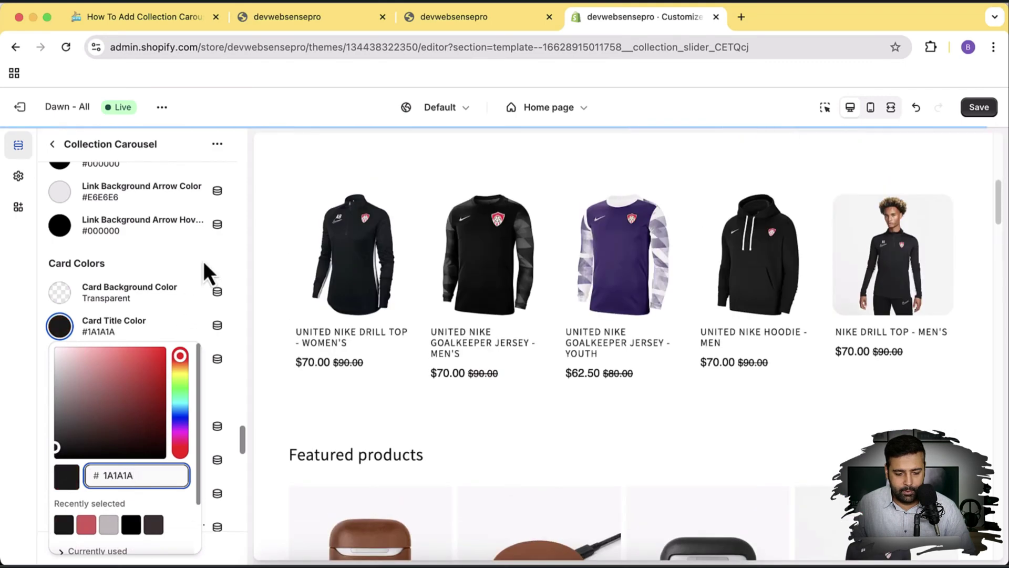
pyautogui.click(204, 262)
pyautogui.scroll(-3, 214, 292)
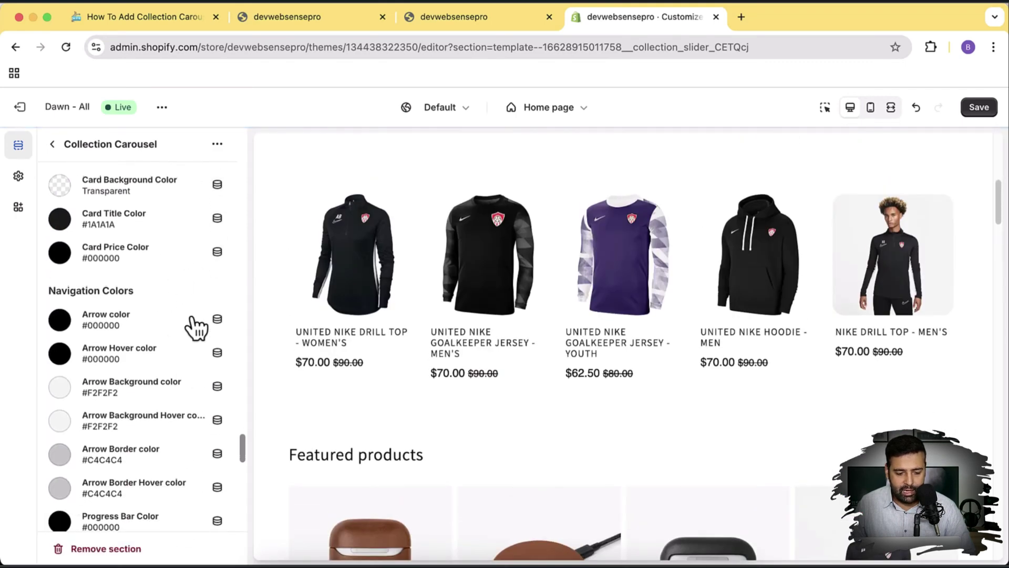
# - Look through the carousel's navigation colors, section colors, margin, padding and section settings
pyautogui.scroll(-3, 174, 300)
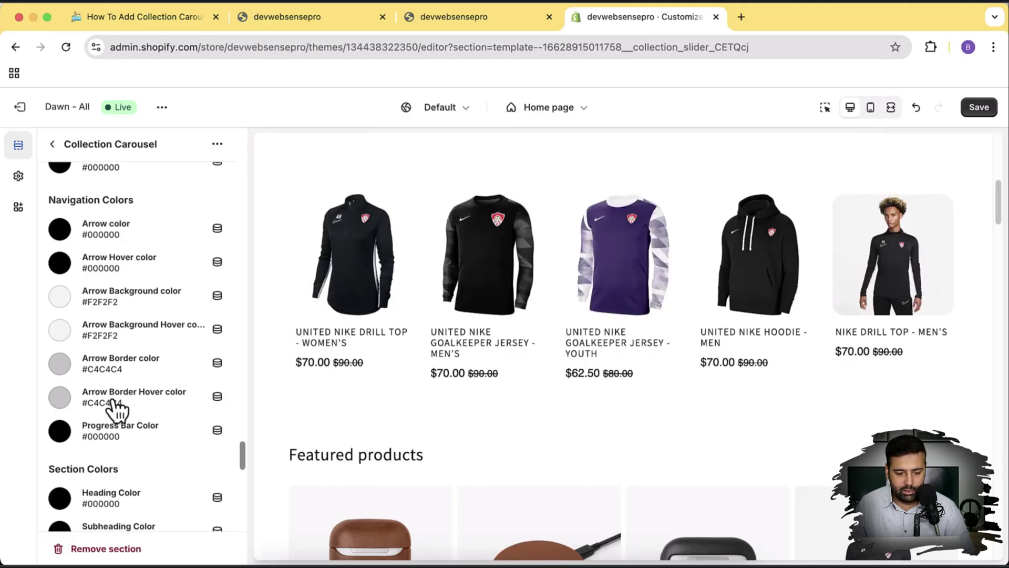
pyautogui.scroll(-5, 126, 398)
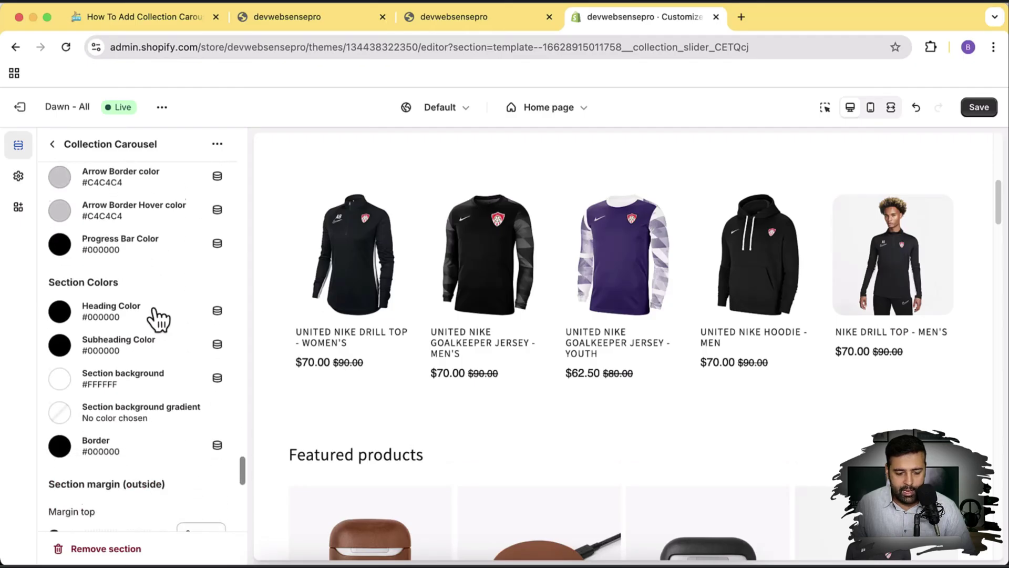
pyautogui.scroll(-5, 142, 364)
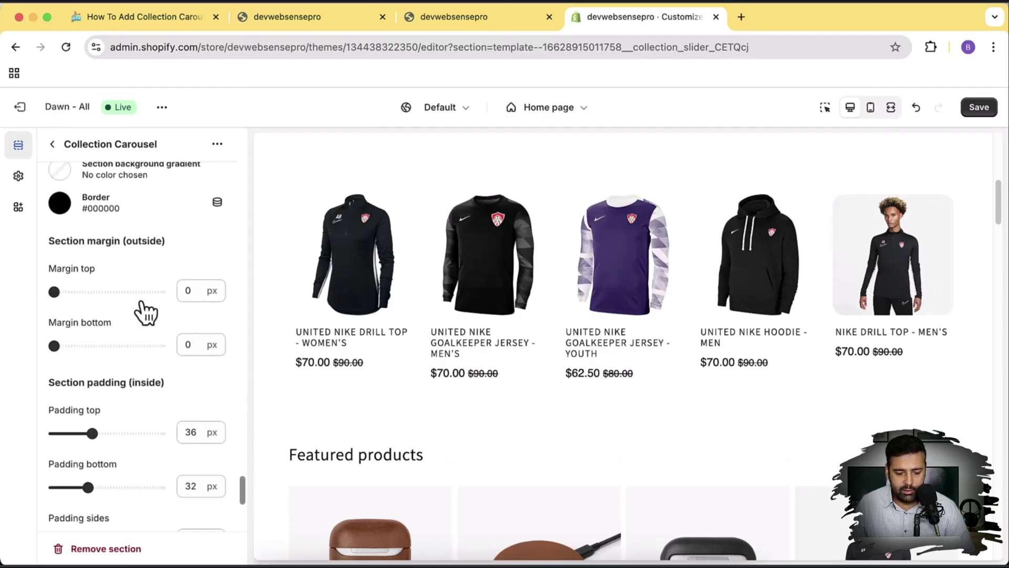
pyautogui.scroll(-7, 125, 319)
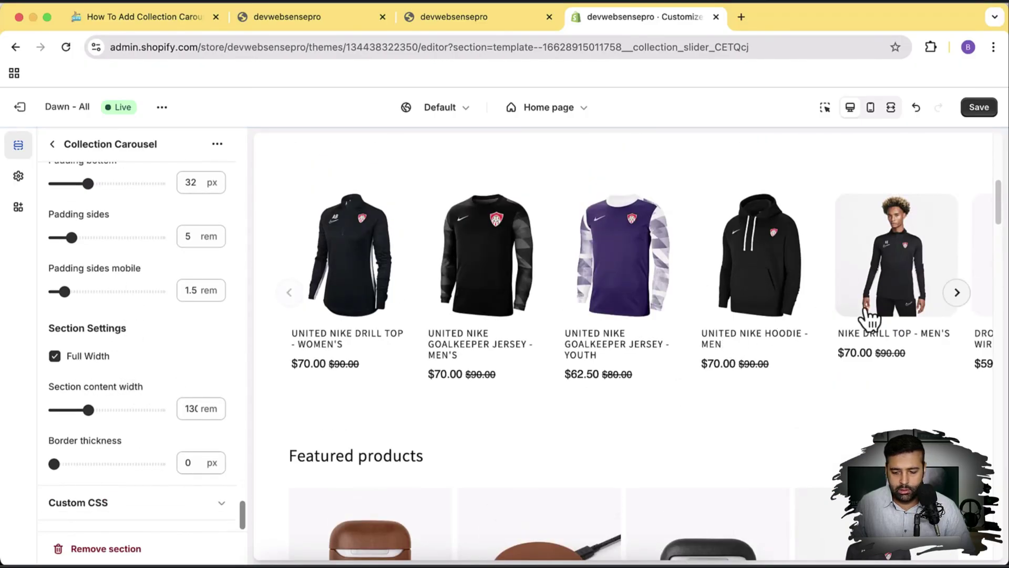
# - Page the carousel preview forward to its last products and back to the first, and save the theme changes
pyautogui.click(963, 298)
pyautogui.click(963, 298)
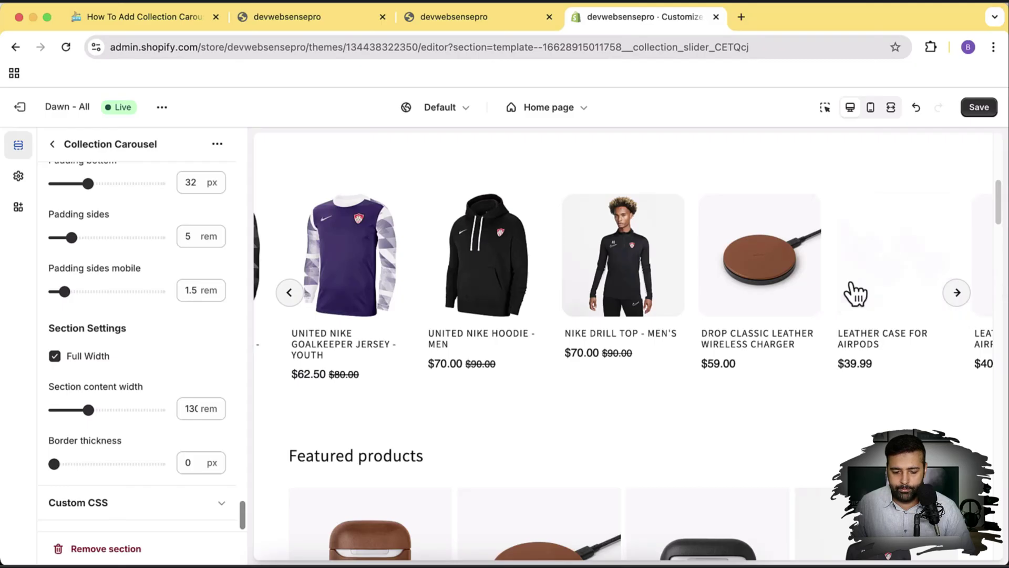
pyautogui.click(962, 297)
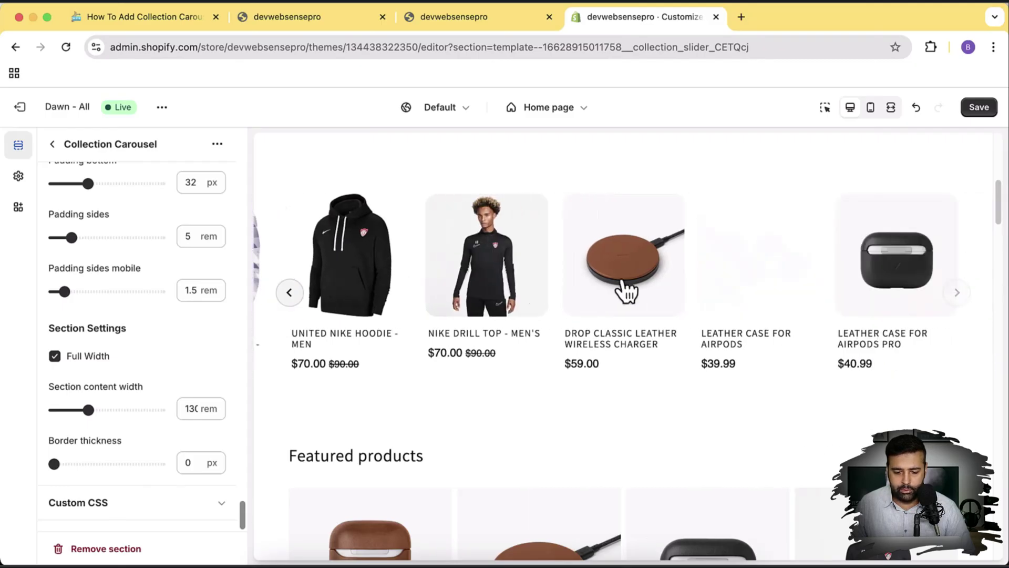
pyautogui.click(289, 293)
pyautogui.click(290, 295)
pyautogui.click(291, 294)
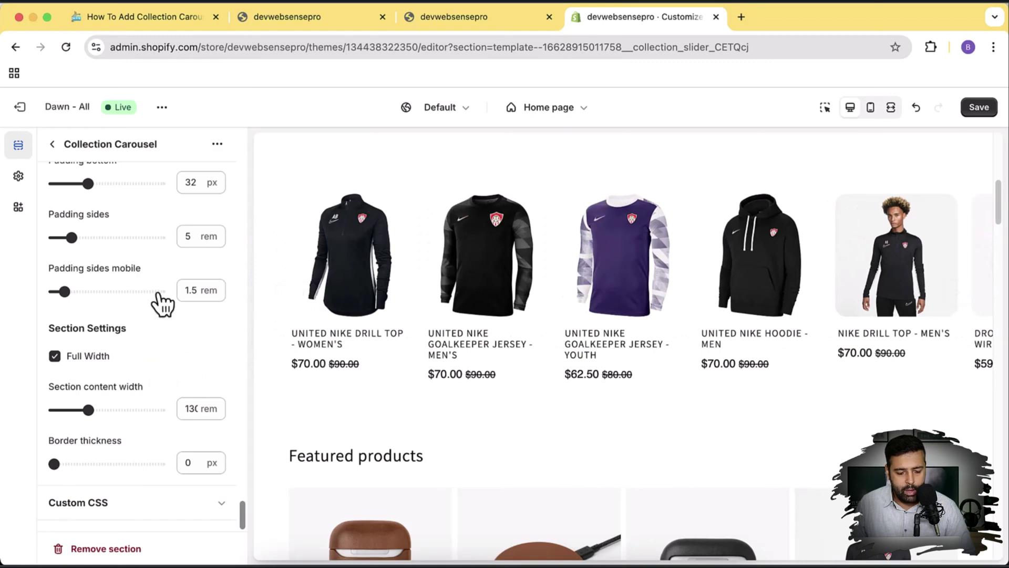
pyautogui.scroll(5, 170, 368)
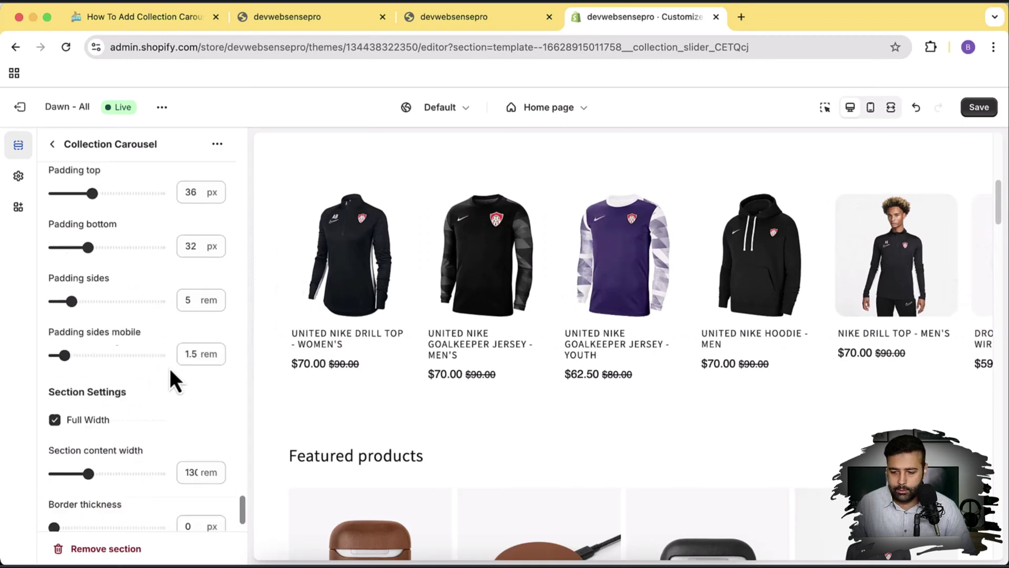
pyautogui.click(970, 110)
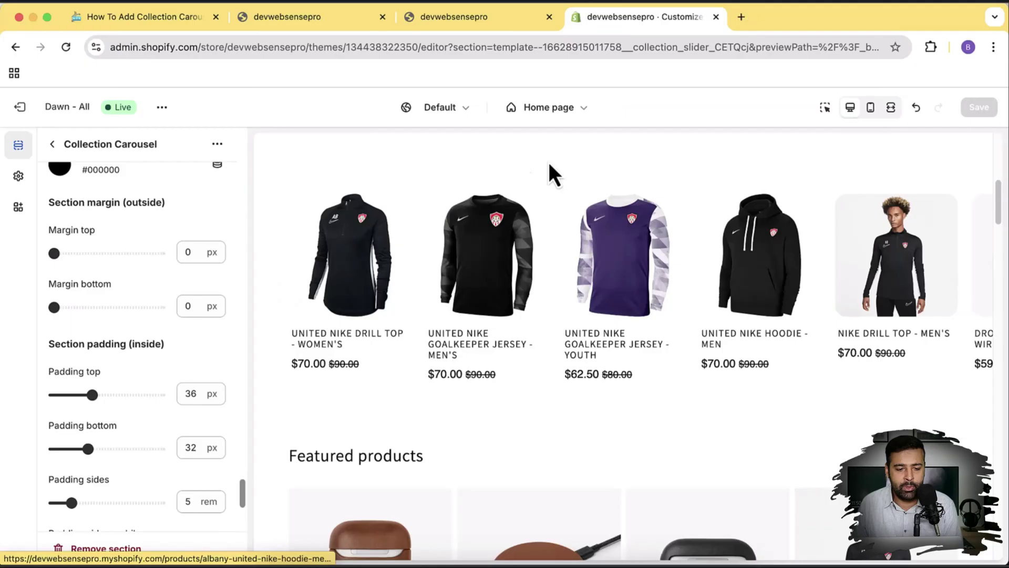
# - Switch to the websensepro blog post to view the carousel section code, and return to the theme editor
pyautogui.click(122, 20)
pyautogui.scroll(-5, 801, 205)
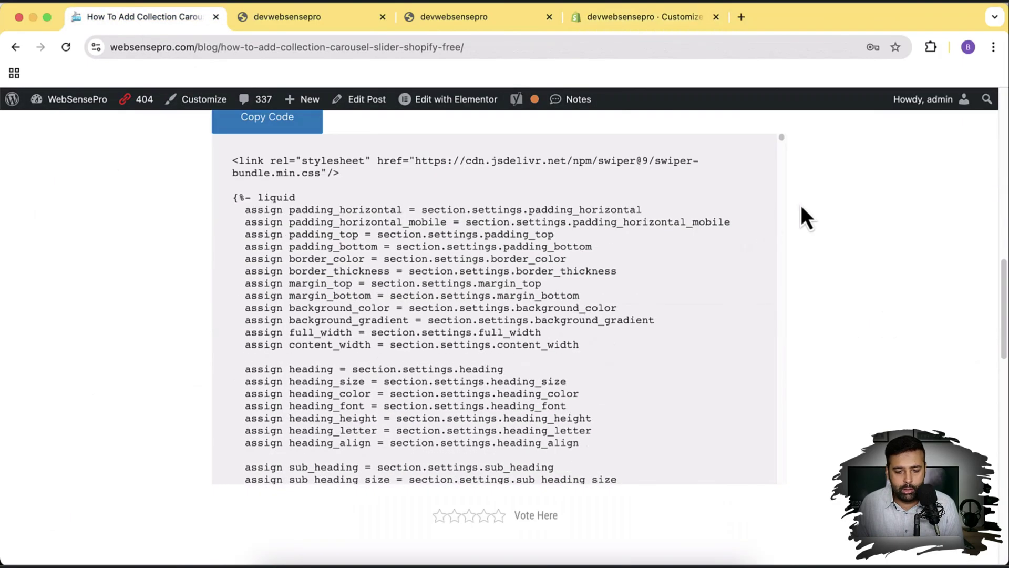
pyautogui.scroll(1, 802, 203)
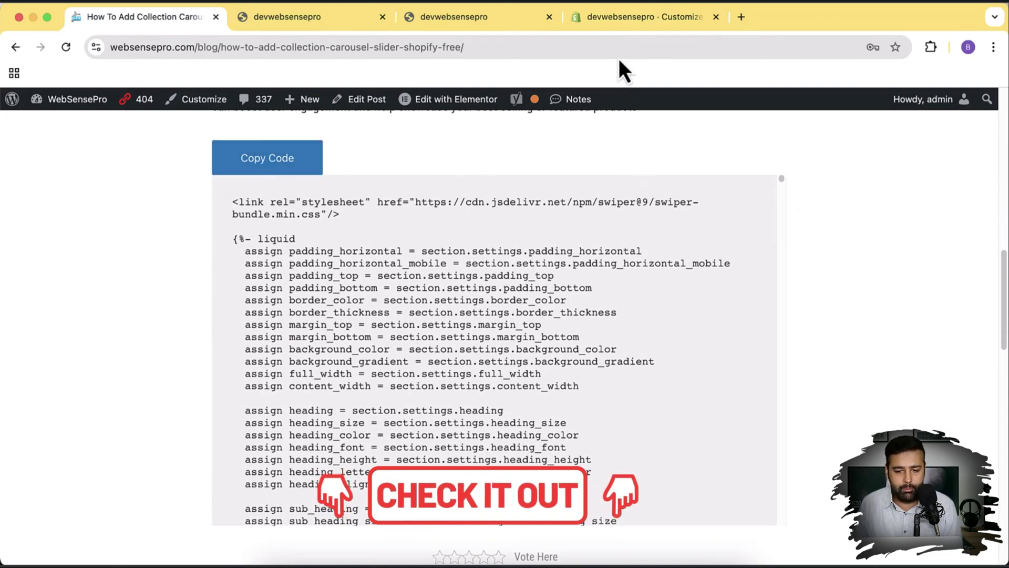
pyautogui.click(609, 24)
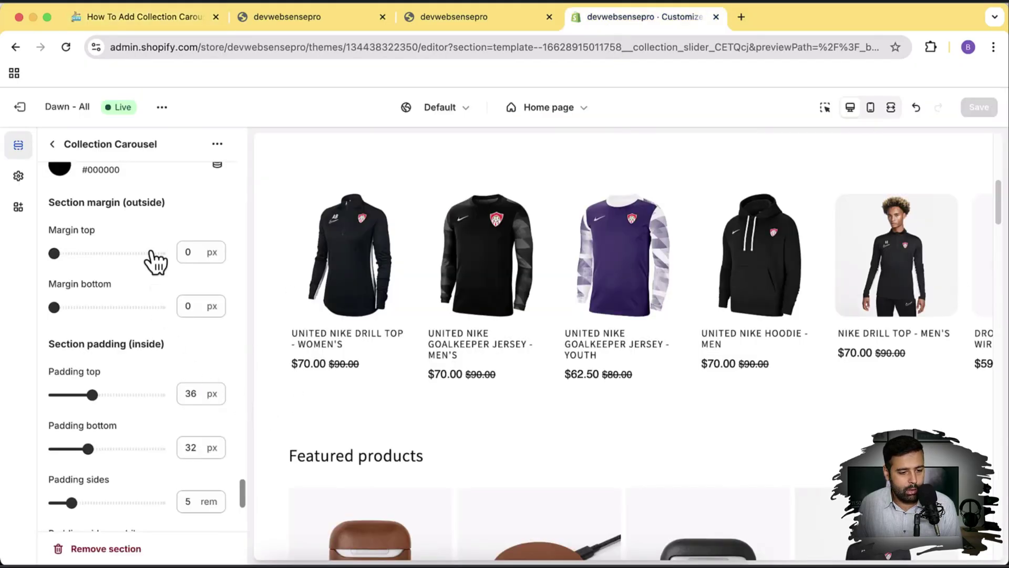
# - Exit the theme editor and add the free Dawn theme by Shopify to the theme library
pyautogui.click(19, 107)
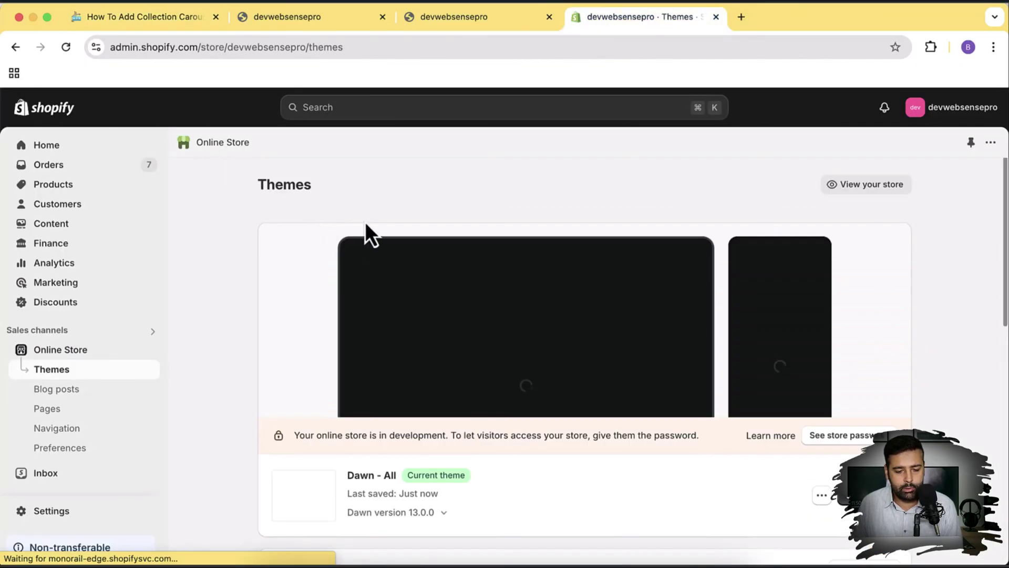
pyautogui.scroll(-10, 978, 212)
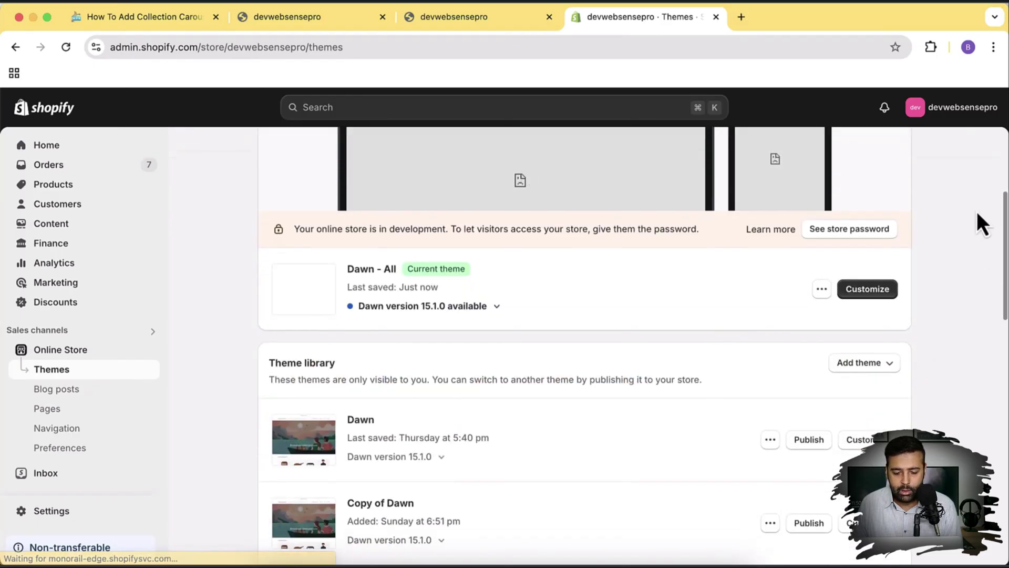
pyautogui.scroll(-3, 977, 213)
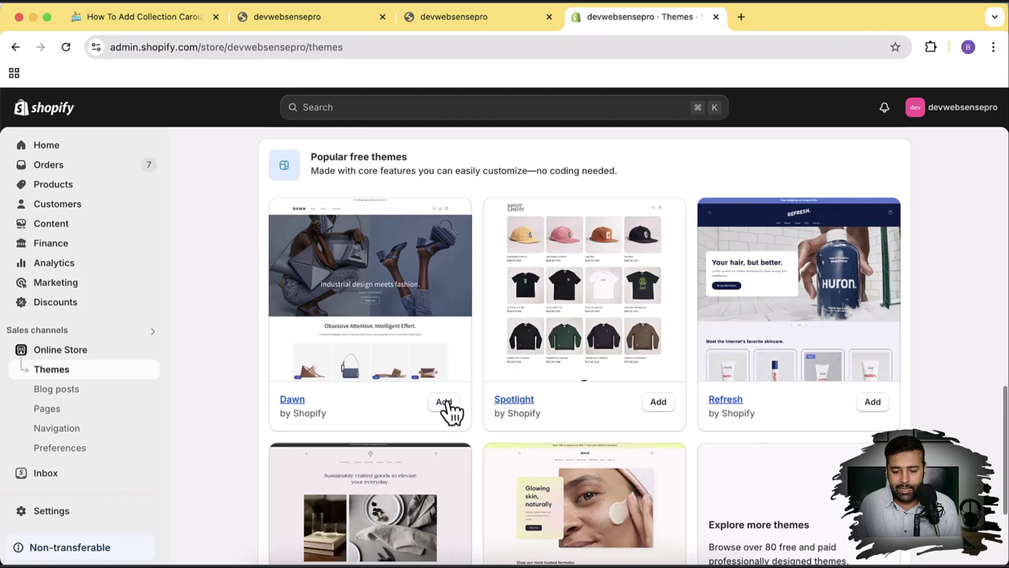
pyautogui.scroll(-5, 841, 232)
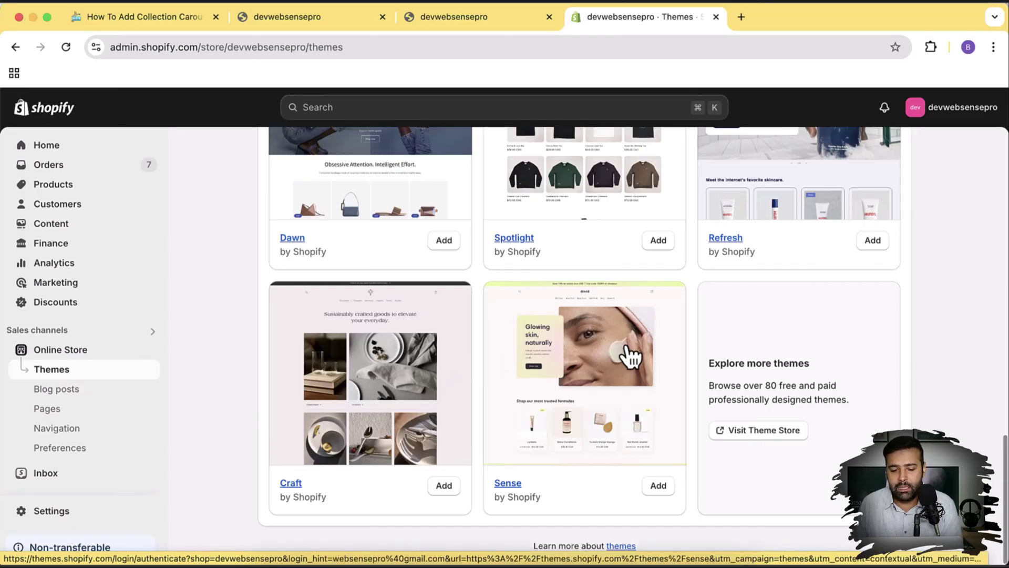
pyautogui.scroll(3, 626, 347)
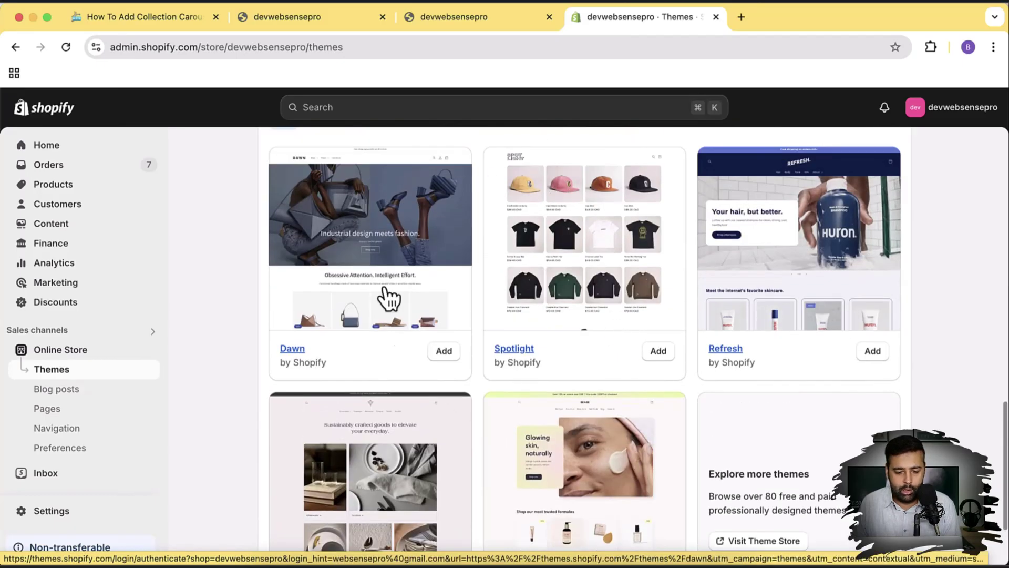
pyautogui.click(444, 352)
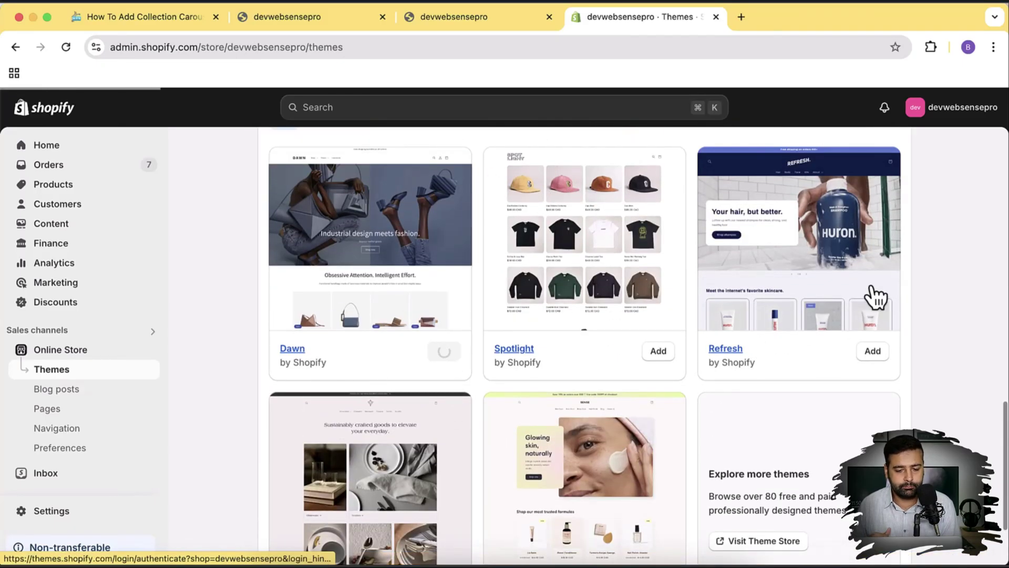
pyautogui.scroll(1, 871, 287)
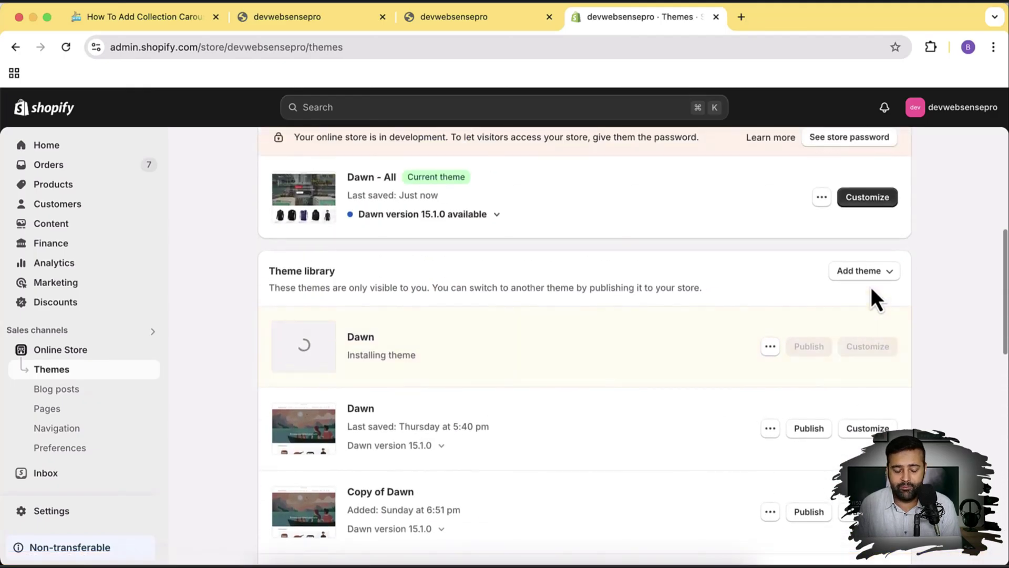
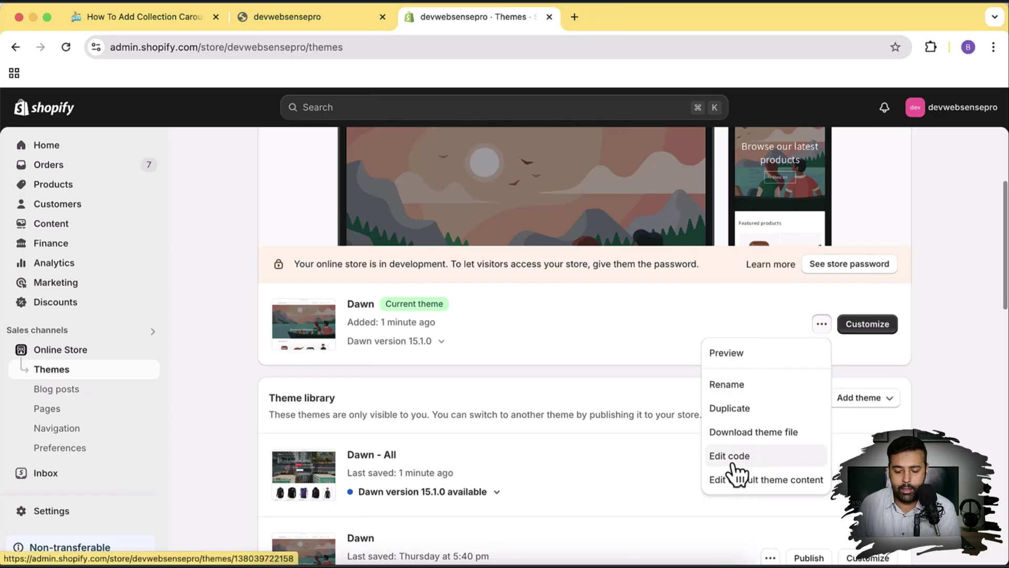
# - Open the current Dawn theme's code and add a new liquid section file named collection-carousel
pyautogui.click(732, 461)
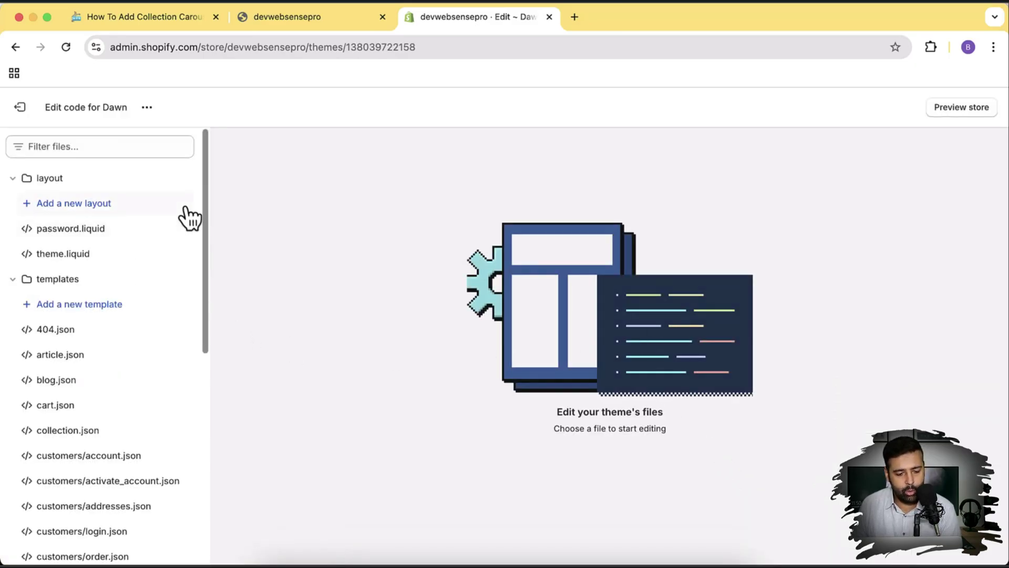
pyautogui.scroll(-10, 189, 218)
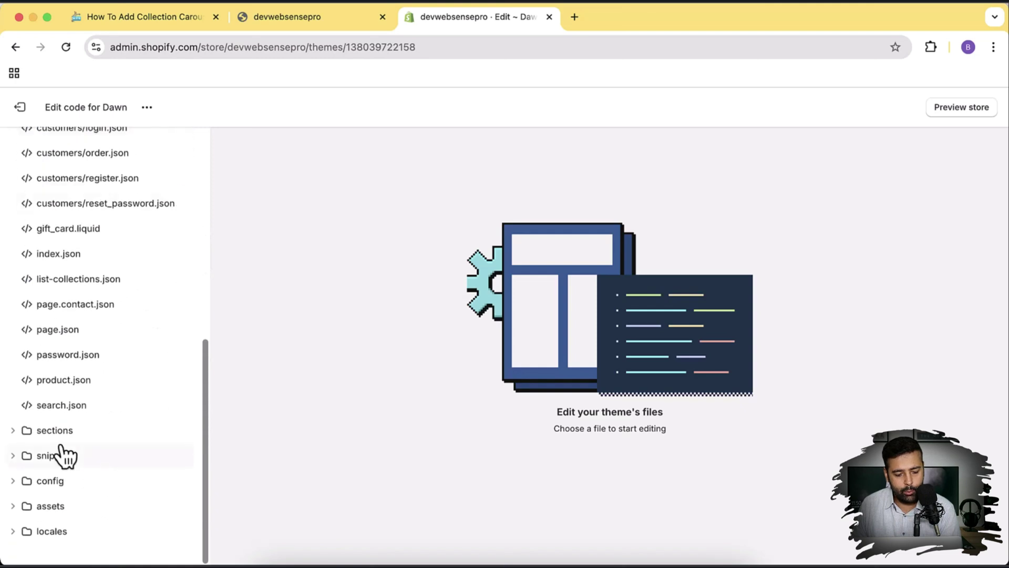
pyautogui.click(13, 432)
pyautogui.scroll(-5, 153, 298)
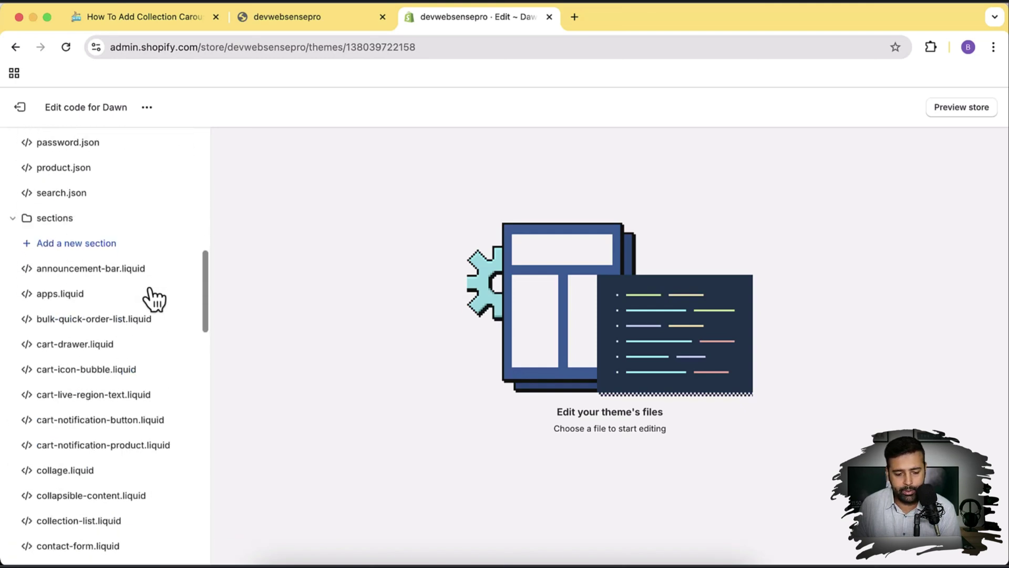
pyautogui.click(141, 256)
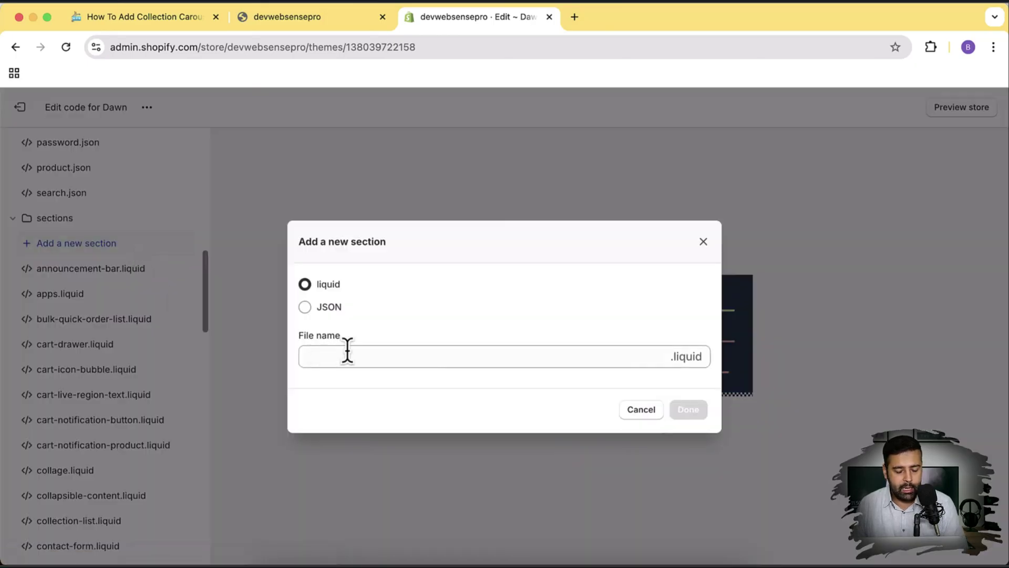
pyautogui.click(420, 351)
pyautogui.write('collection-carousel')
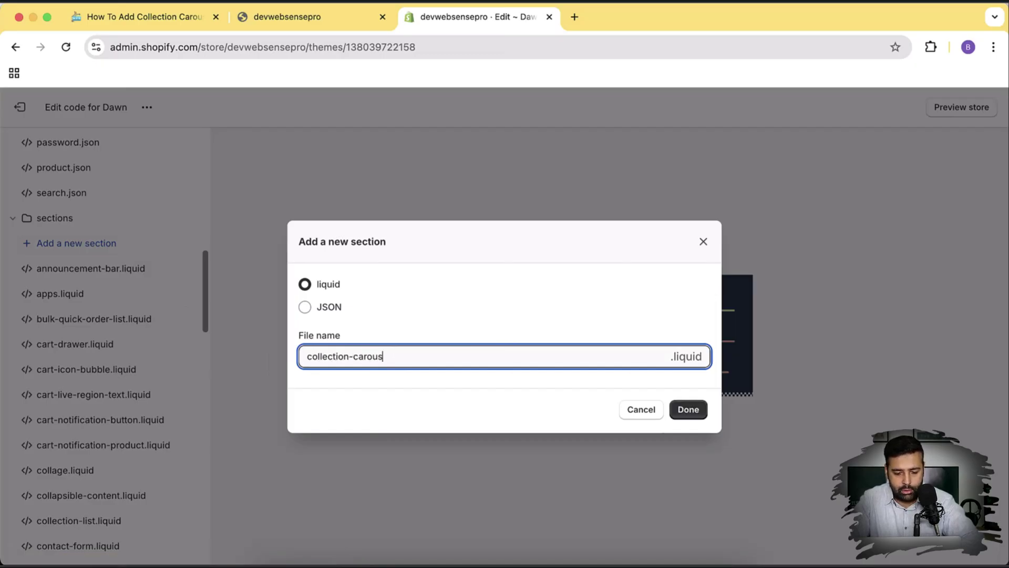
pyautogui.click(682, 418)
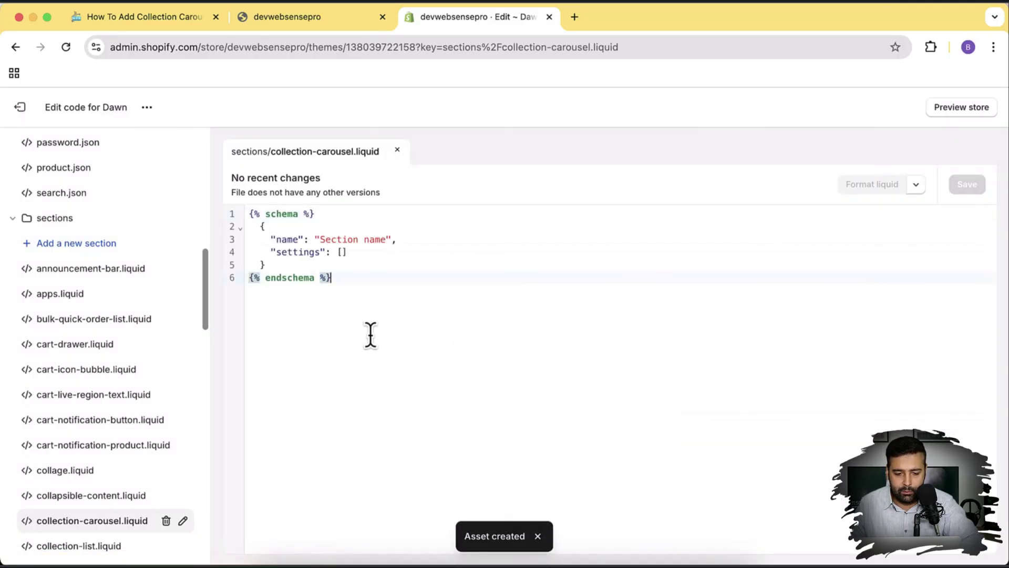
# - Replace the default schema code in collection-carousel.liquid with the carousel code copied from the websensepro blog post, and save the file
pyautogui.moveTo(318, 294); pyautogui.dragTo(249, 217)
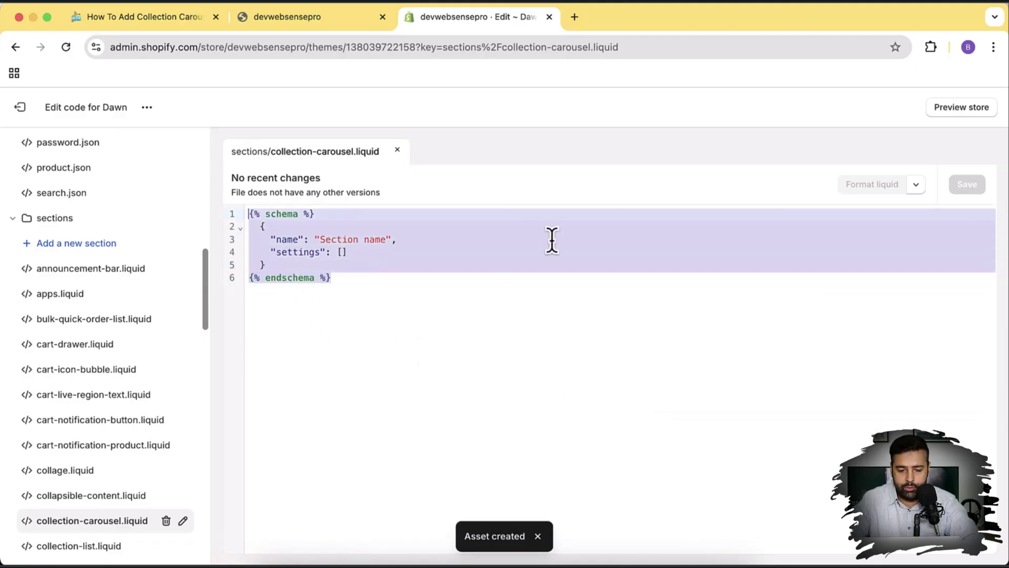
pyautogui.press('BackSpace')
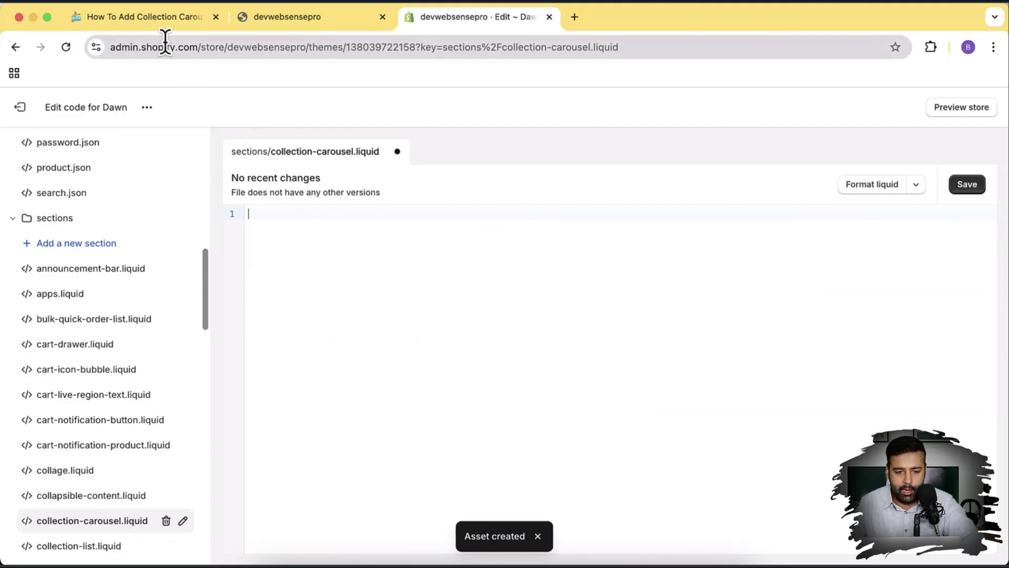
pyautogui.click(171, 25)
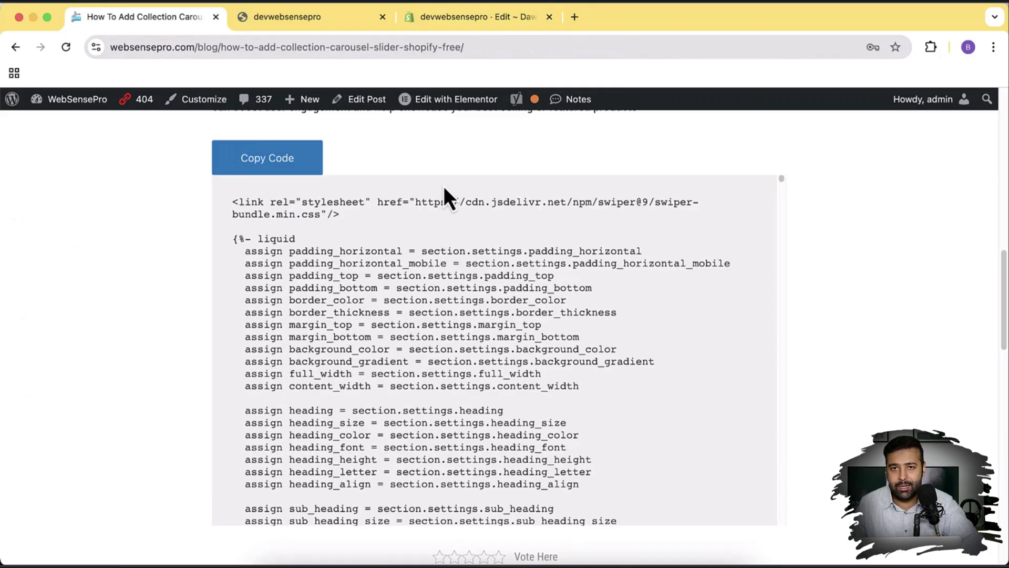
pyautogui.click(315, 174)
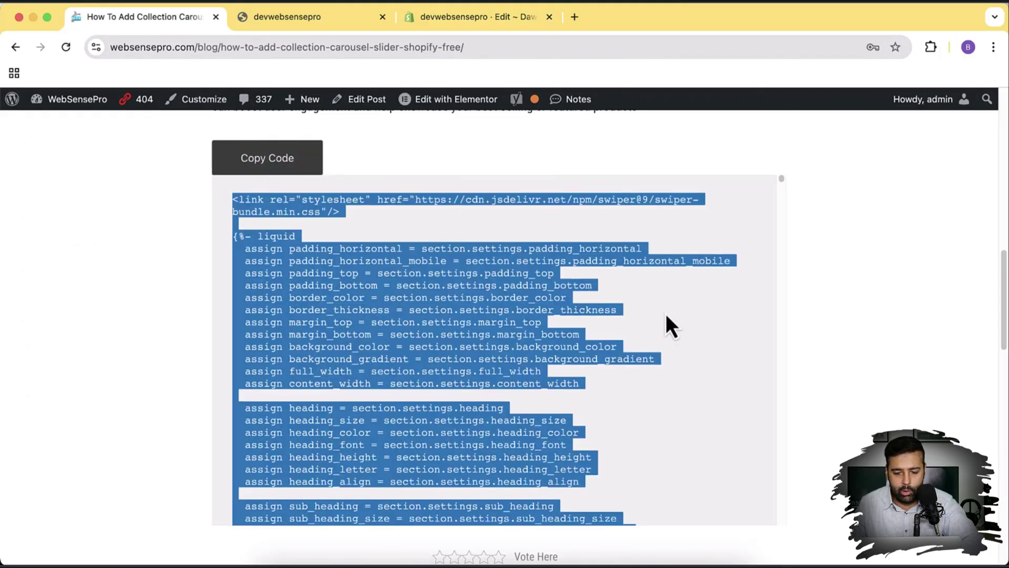
pyautogui.scroll(-10, 665, 313)
pyautogui.scroll(10, 666, 326)
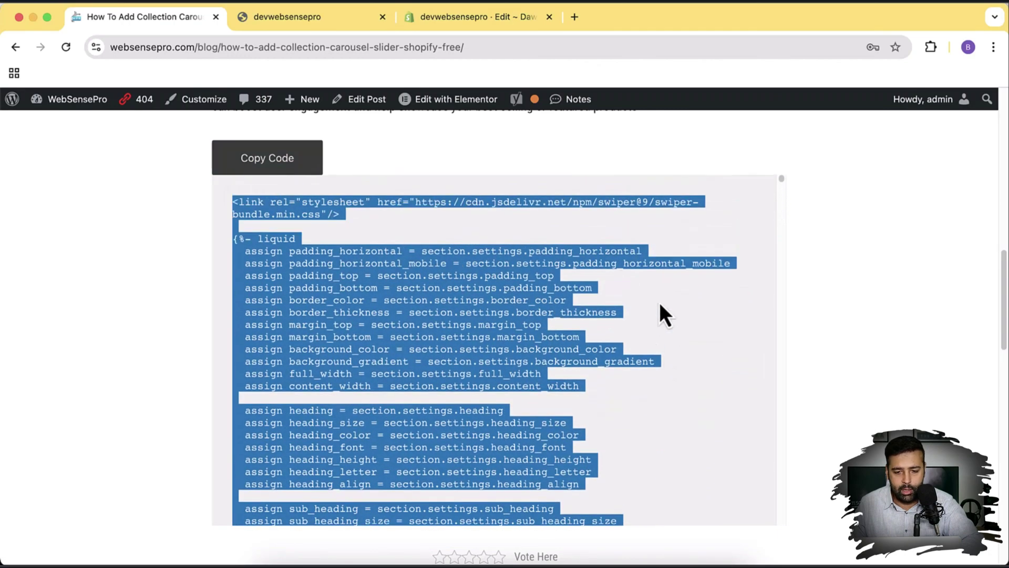
pyautogui.click(467, 17)
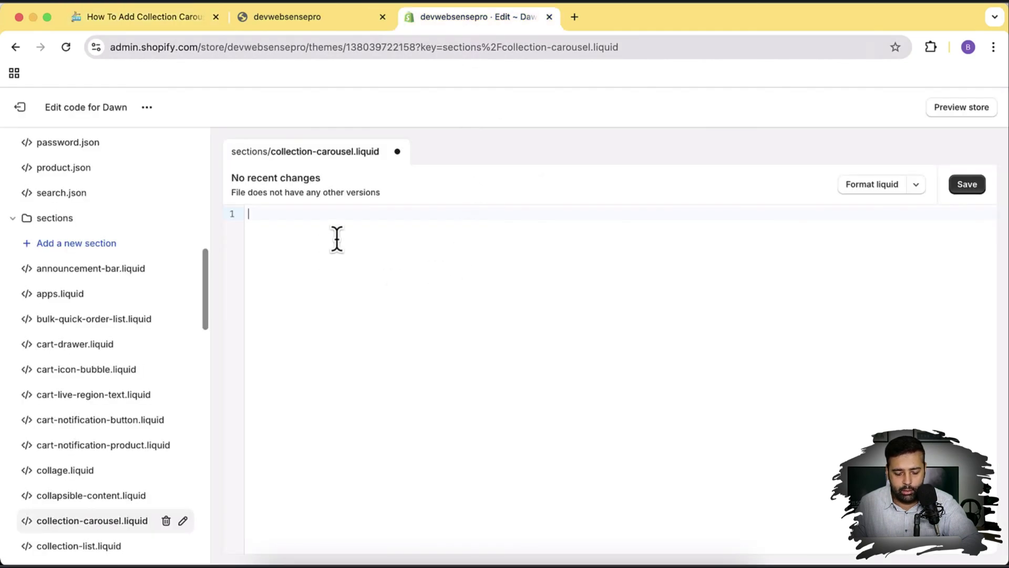
pyautogui.press('super+v')
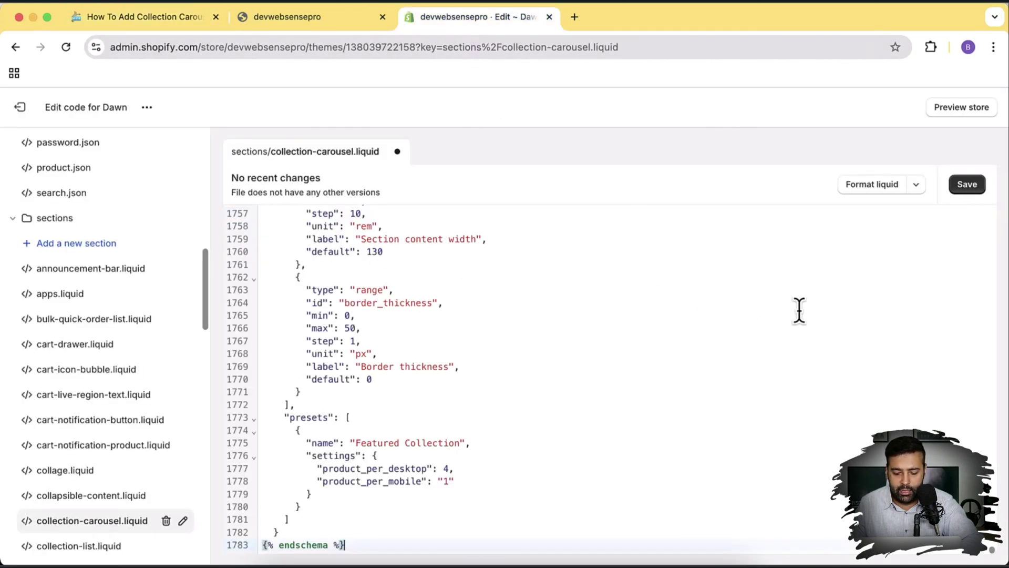
pyautogui.click(964, 188)
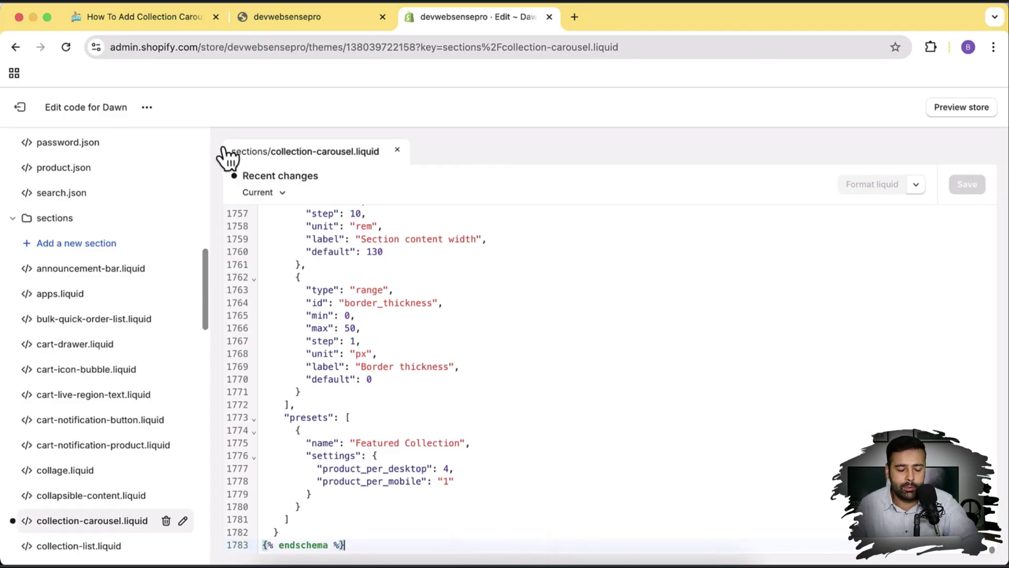
# - Open the Dawn theme in the theme customizer and add a Collection Carousel section to the home page template
pyautogui.click(152, 109)
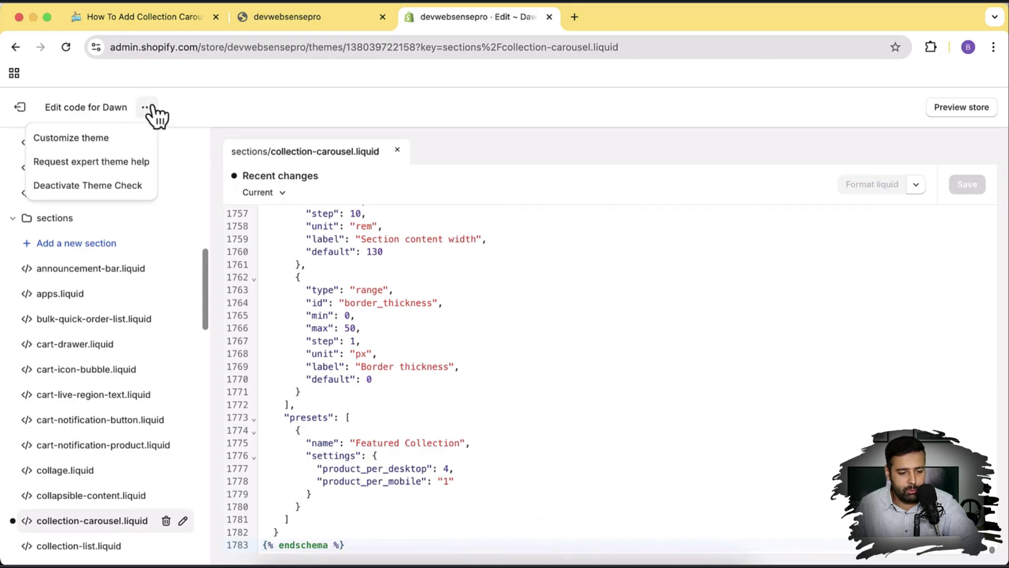
pyautogui.click(131, 139)
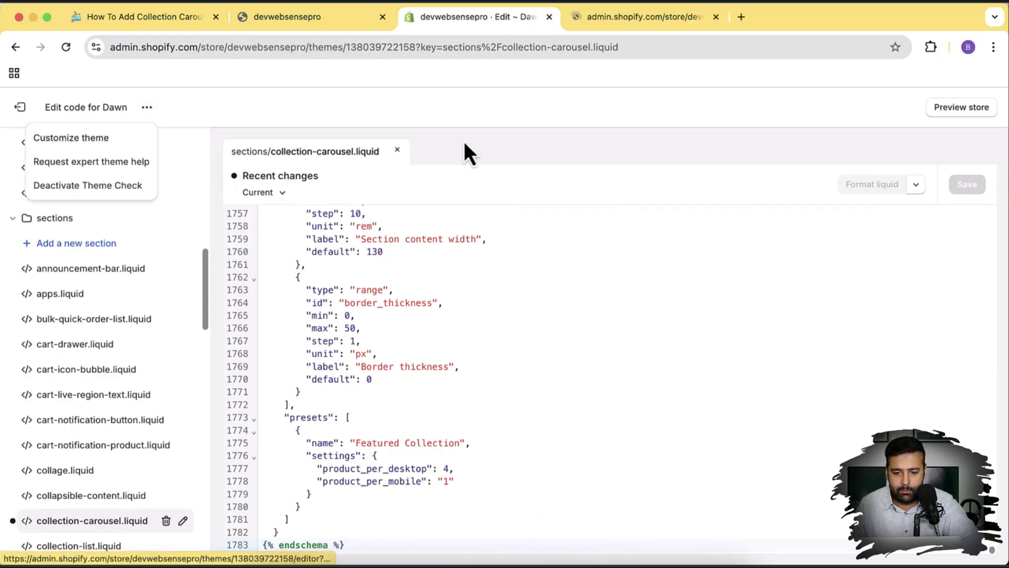
pyautogui.click(608, 24)
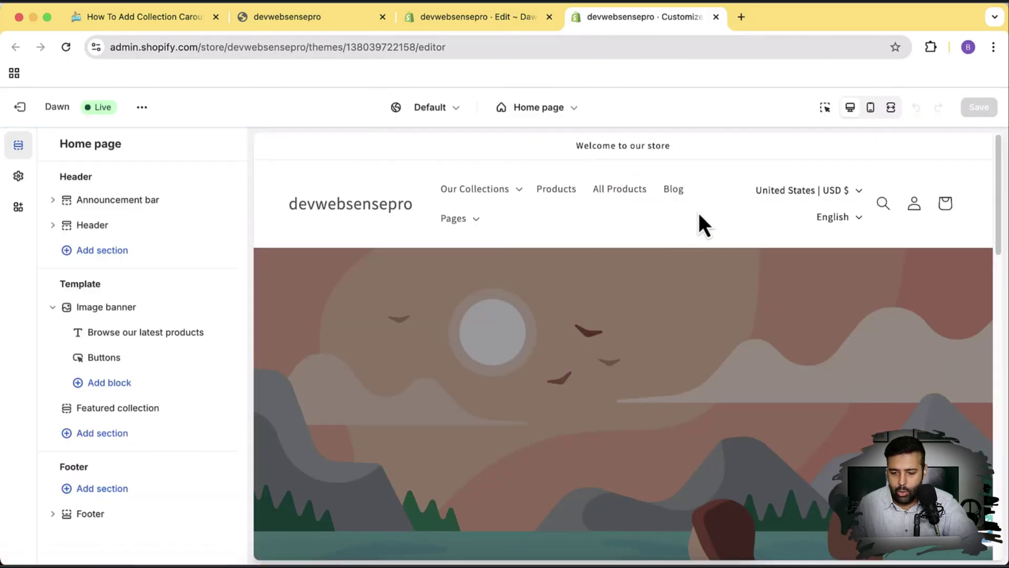
pyautogui.scroll(-3, 698, 213)
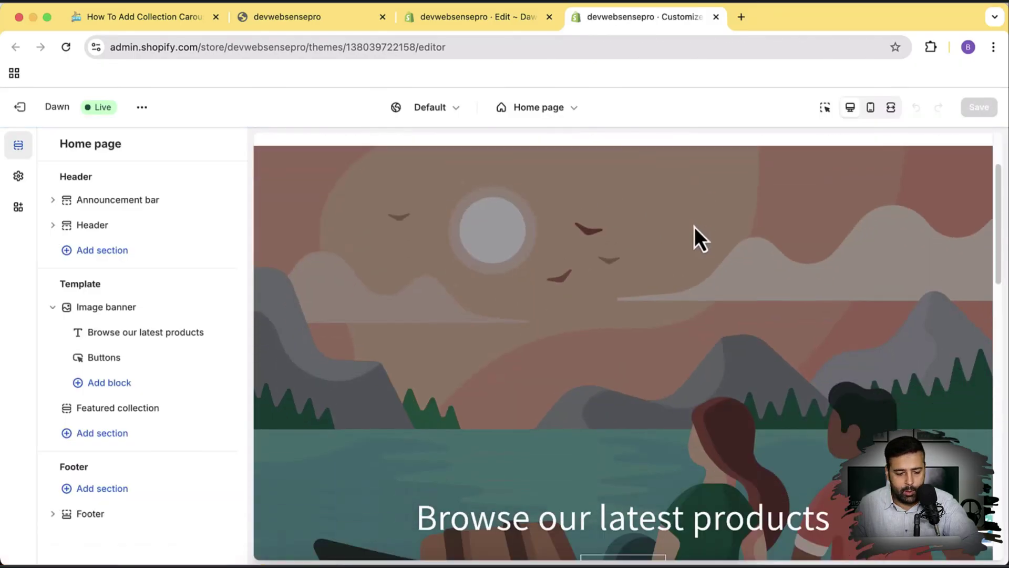
pyautogui.click(148, 440)
pyautogui.scroll(-5, 385, 318)
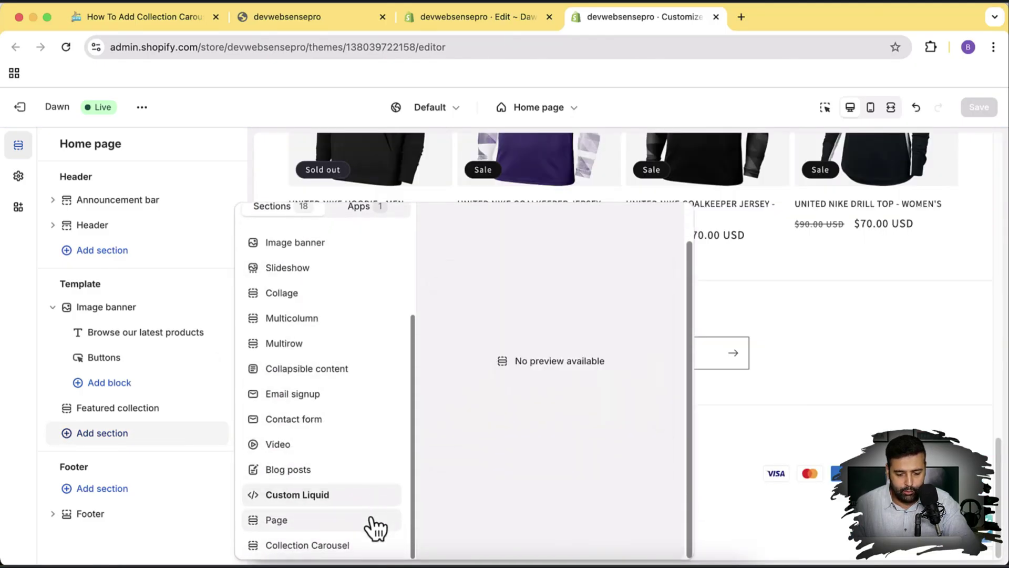
pyautogui.click(346, 546)
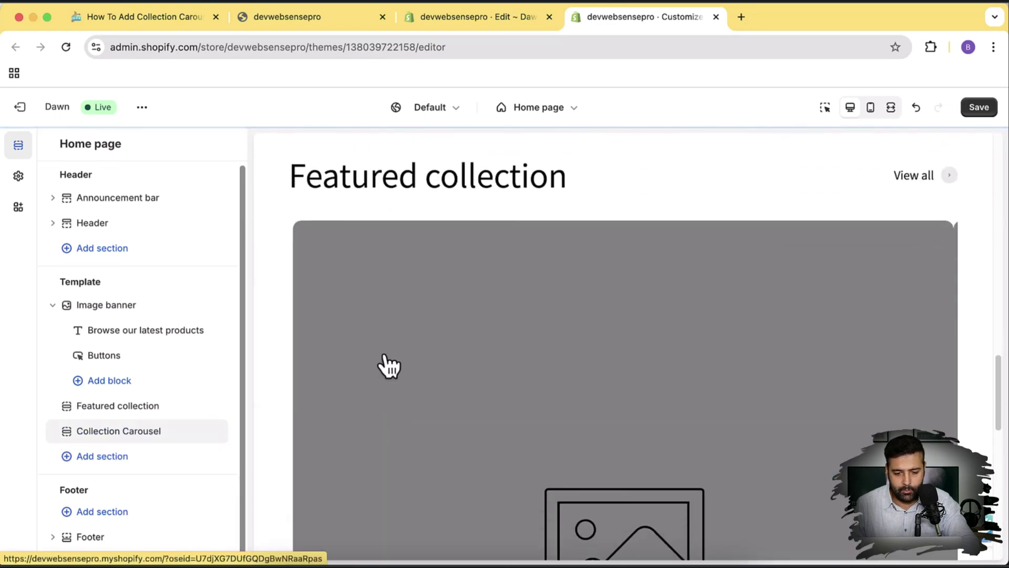
# - Assign the All Products collection to the Collection Carousel section and save the theme changes
pyautogui.click(129, 434)
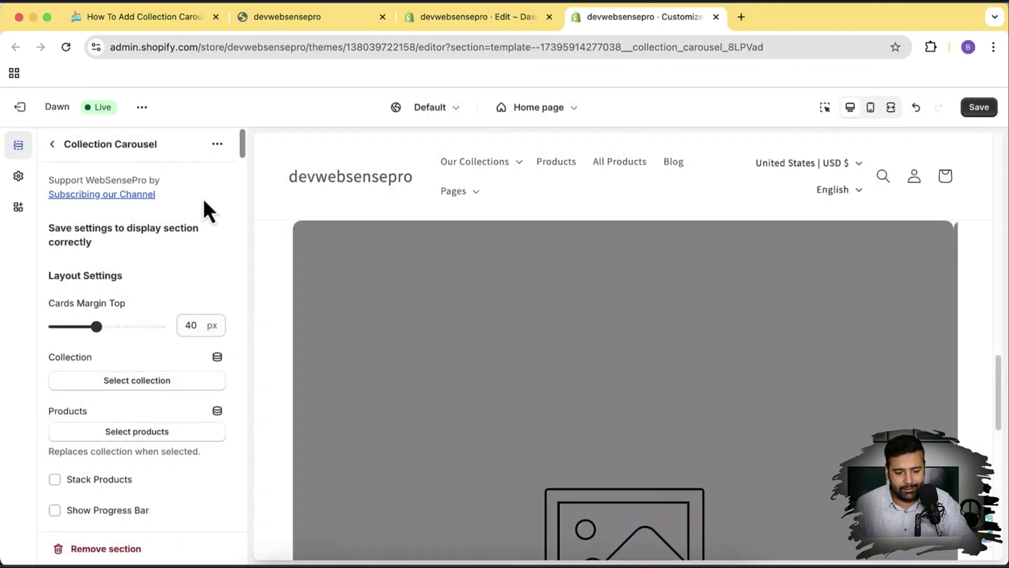
pyautogui.scroll(-2, 204, 205)
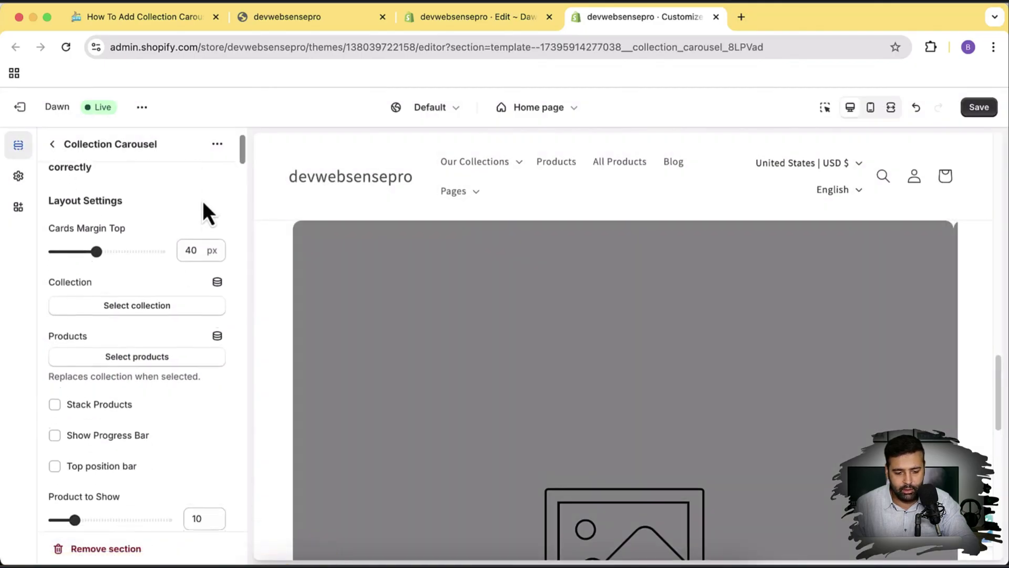
pyautogui.click(160, 308)
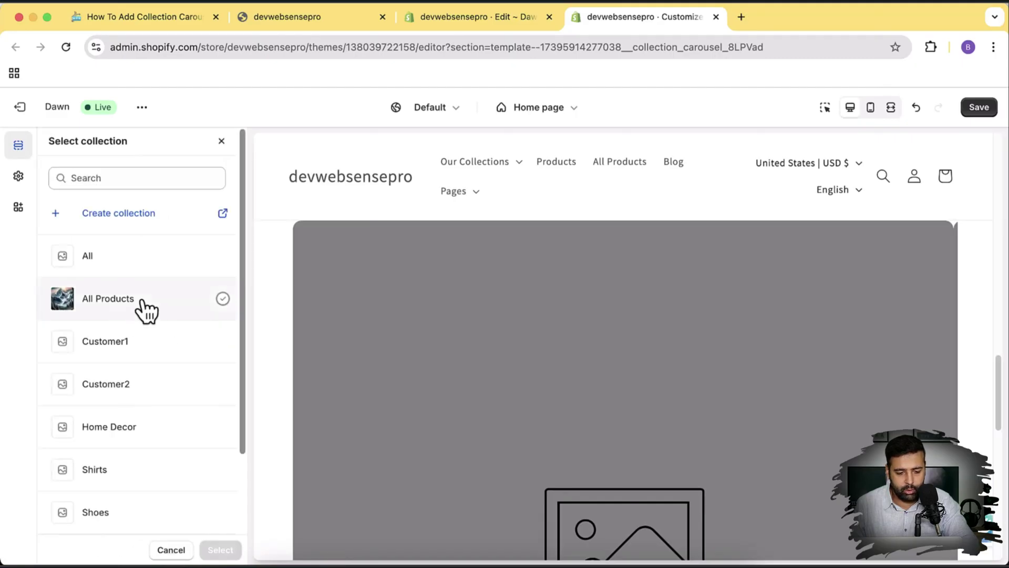
pyautogui.click(146, 310)
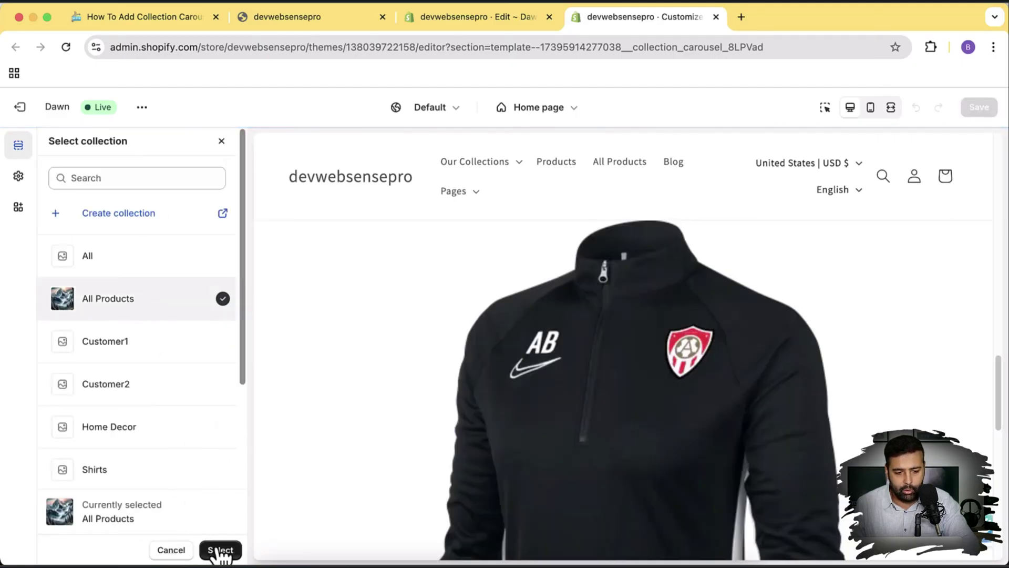
pyautogui.click(219, 551)
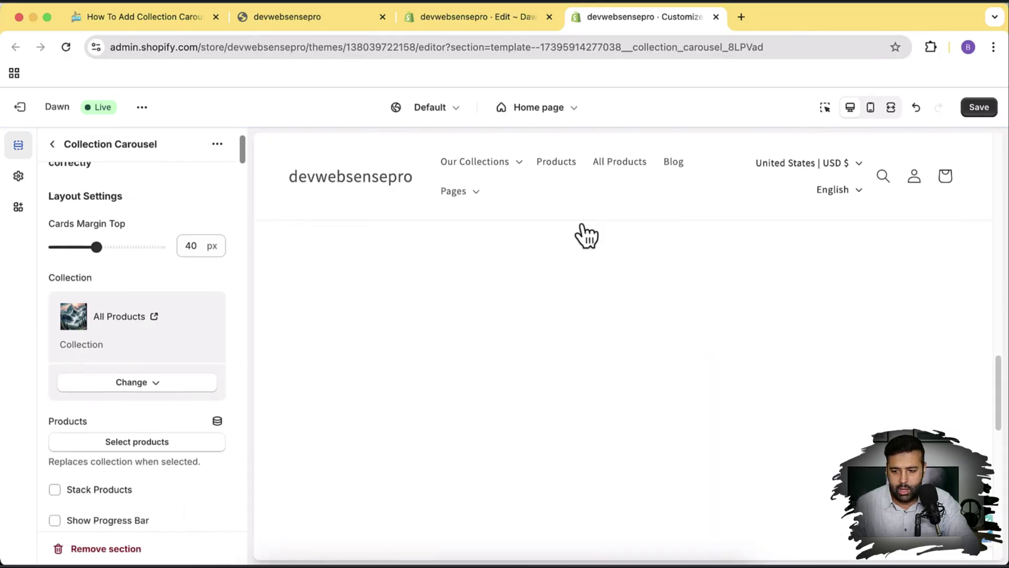
pyautogui.click(985, 109)
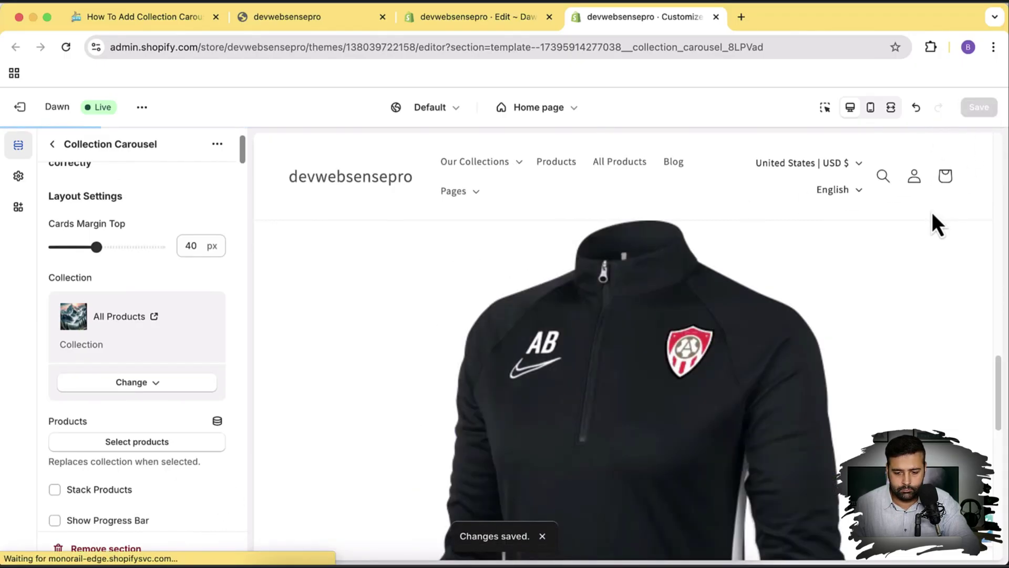
# - Check the carousel in the preview by advancing its product slides, and look through the section's remaining settings
pyautogui.scroll(-1, 949, 312)
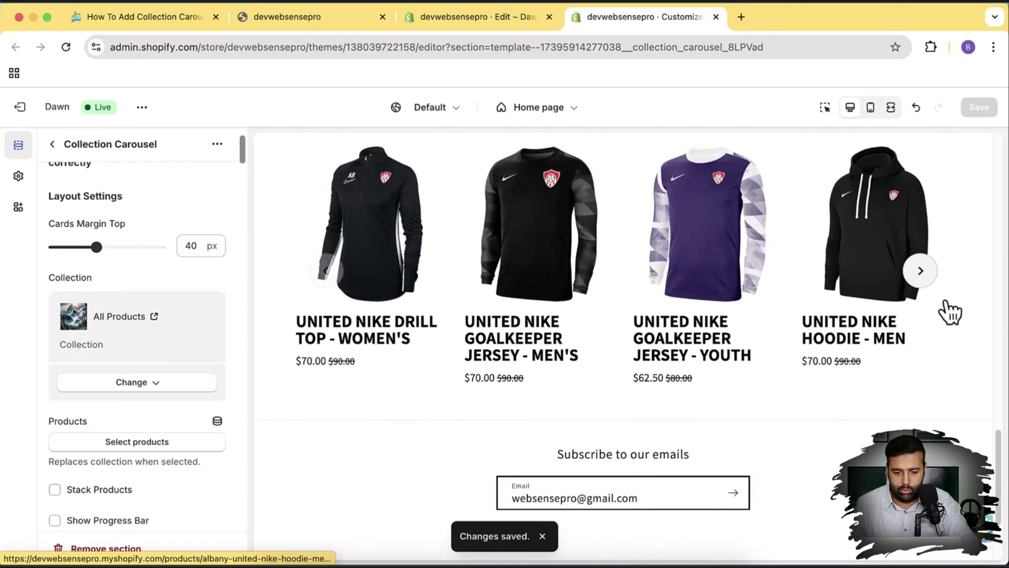
pyautogui.scroll(5, 949, 311)
pyautogui.scroll(-3, 945, 310)
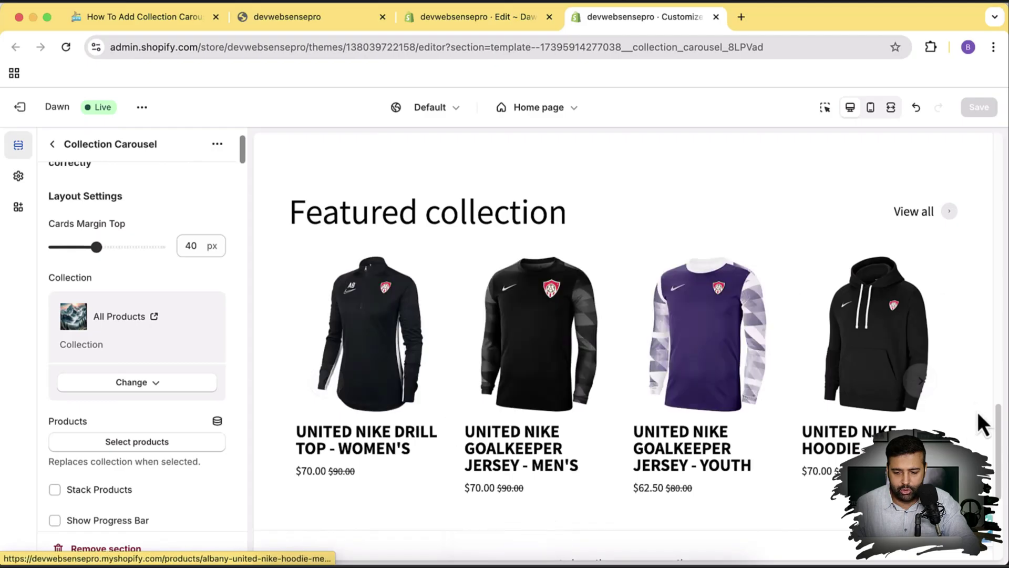
pyautogui.click(924, 382)
pyautogui.click(926, 384)
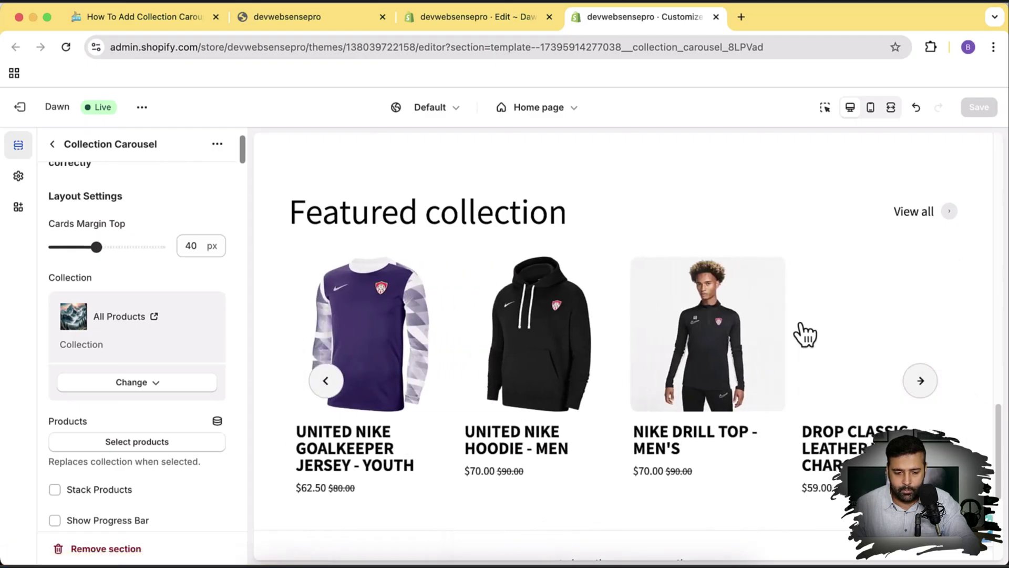
pyautogui.scroll(-10, 180, 215)
pyautogui.scroll(-20, 179, 215)
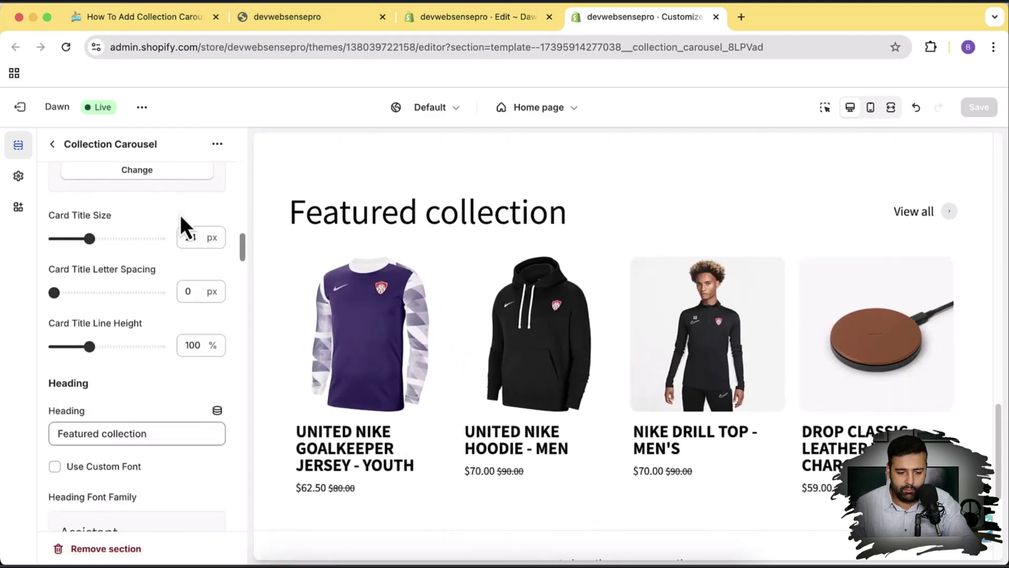
pyautogui.scroll(-15, 175, 248)
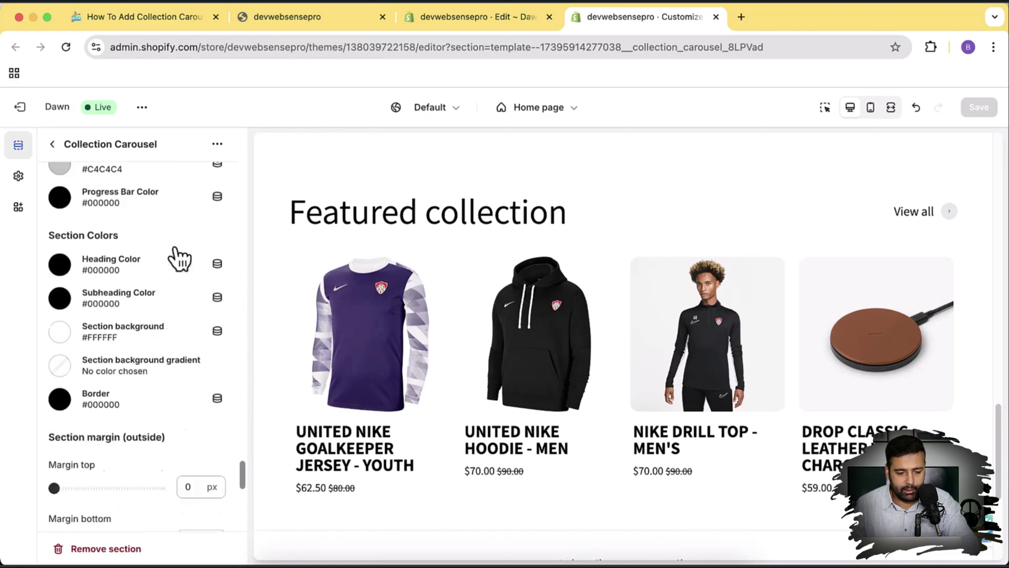
pyautogui.scroll(6, 174, 248)
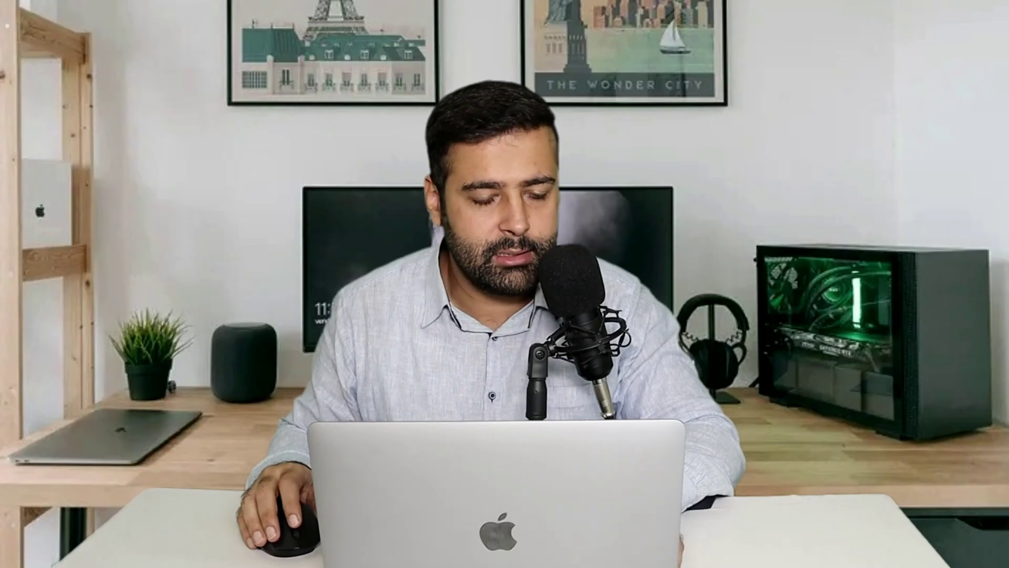